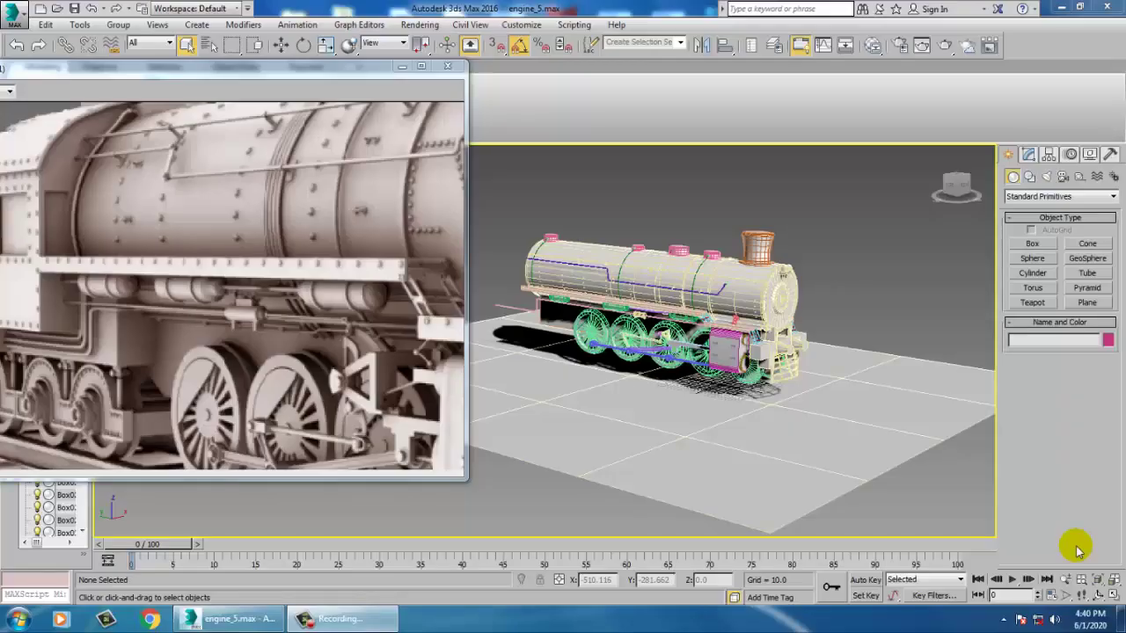
Compare the reference image's wheels, tanks and rear underframe with the locomotive model, arranging the image window beside it
alt+middle_drag(793, 355, 765, 349)
scroll(681, 334, up, 5)
scroll(753, 349, down, 4)
middle_drag(316, 264, 296, 273)
scroll(295, 288, down, 2)
scroll(230, 320, up, 2)
drag(212, 67, 324, 54)
middle_drag(361, 263, 476, 250)
middle_drag(251, 247, 317, 299)
middle_drag(863, 323, 1059, 400)
middle_drag(388, 259, 335, 302)
scroll(333, 303, down, 1)
scroll(332, 306, up, 1)
middle_drag(176, 292, 300, 281)
middle_drag(196, 302, 247, 316)
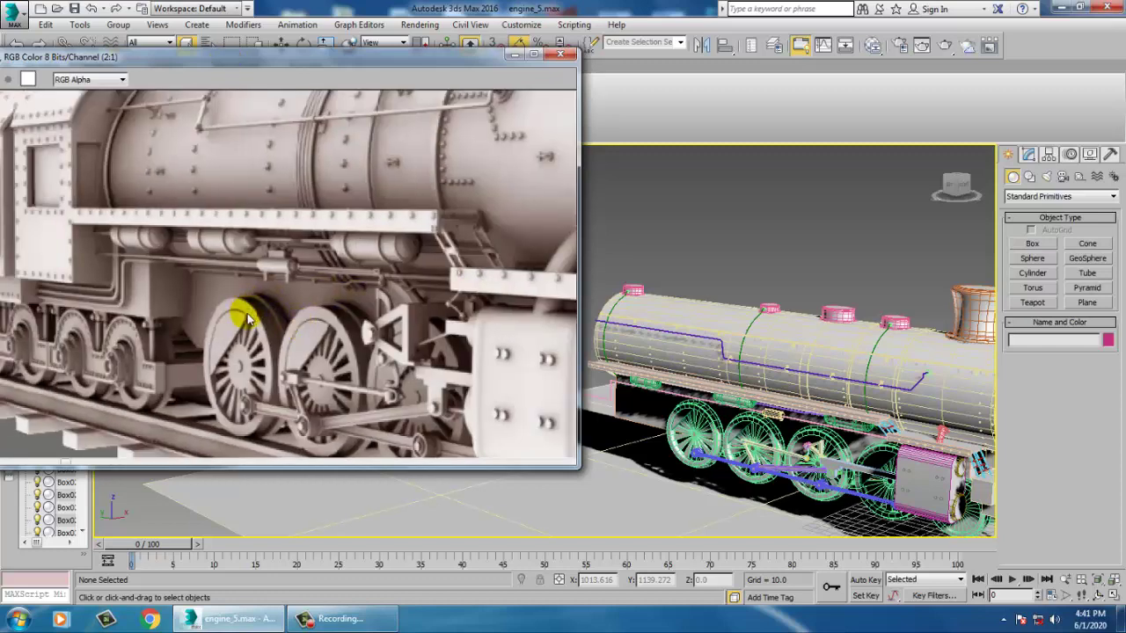
middle_drag(786, 321, 759, 301)
alt+middle_drag(758, 370, 801, 368)
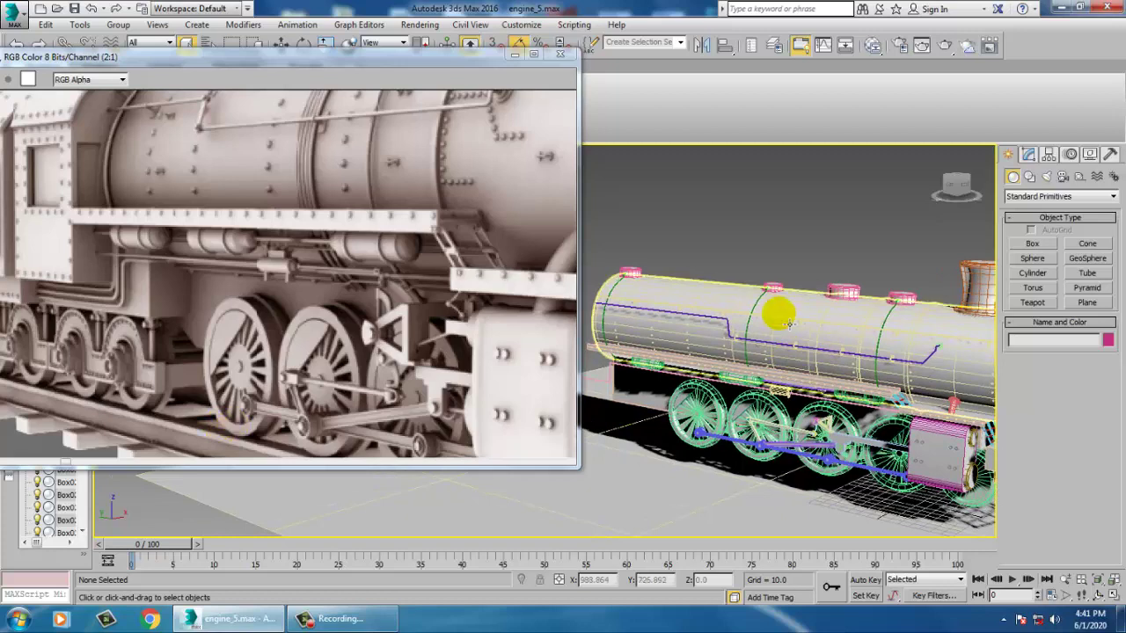
middle_drag(789, 307, 842, 327)
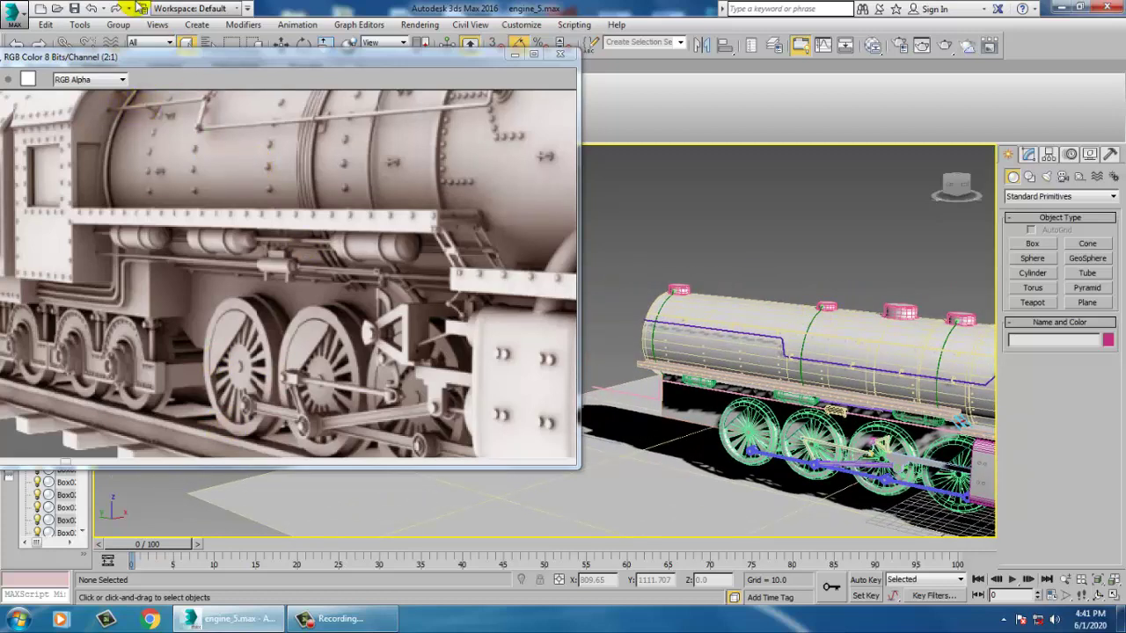
mouse_move(211, 58)
mouse_down()
mouse_move(250, 37)
mouse_move(199, 51)
mouse_up()
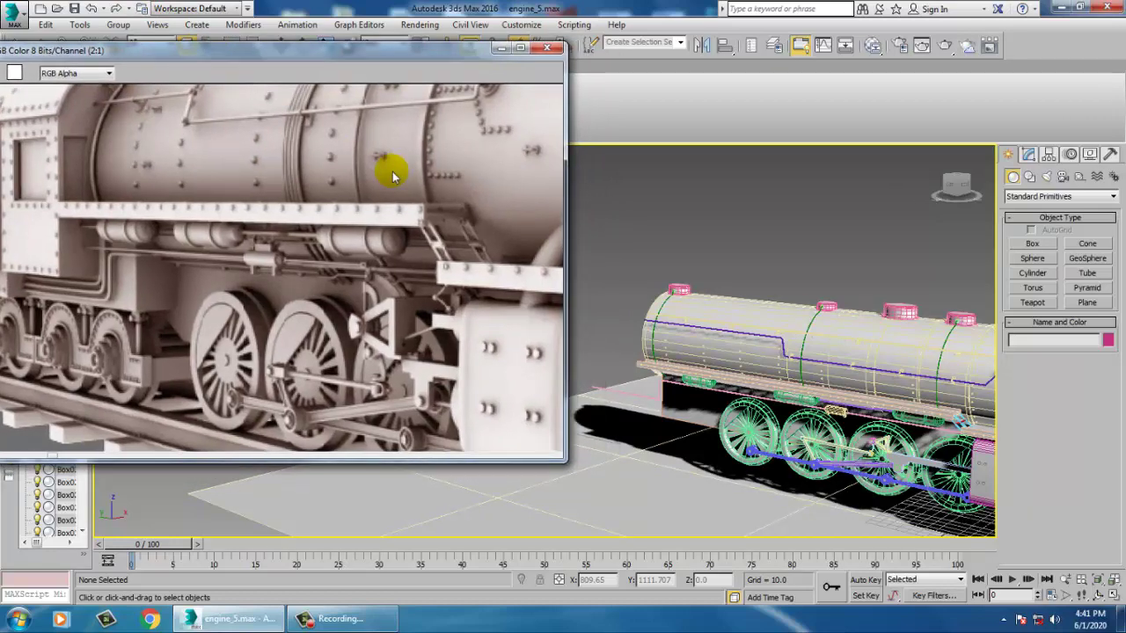
Create a box about 23 by 89 units and 49 units deep in the front view, below the boiler
click(1032, 246)
key(alt+w)
middle_click(796, 234)
key(alt+w)
key(f)
scroll(804, 326, down, 4)
middle_drag(807, 289, 824, 330)
scroll(820, 329, up, 3)
middle_drag(709, 309, 1012, 296)
scroll(780, 351, up, 2)
mouse_move(671, 289)
middle_down()
mouse_move(780, 351)
mouse_move(643, 296)
middle_up()
scroll(780, 351, up, 1)
middle_drag(915, 429, 768, 339)
scroll(770, 343, up, 3)
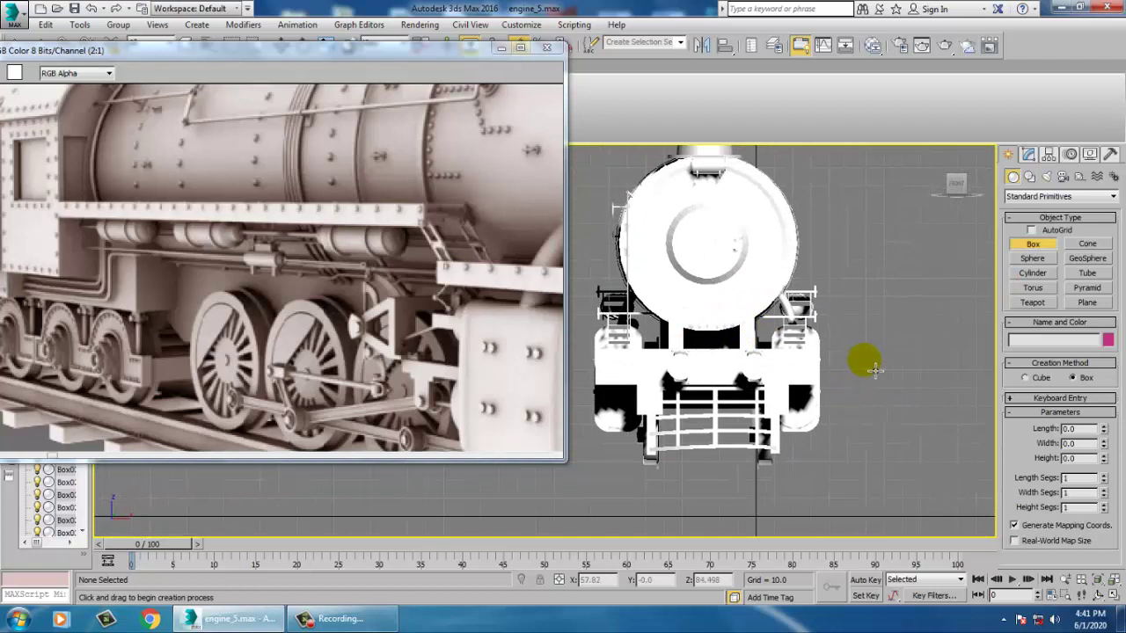
drag(871, 354, 717, 406)
click(703, 316)
Move the new box to the rear end of the engine, beneath the boiler's back edge
key(w)
key(alt+w)
right_click(878, 395)
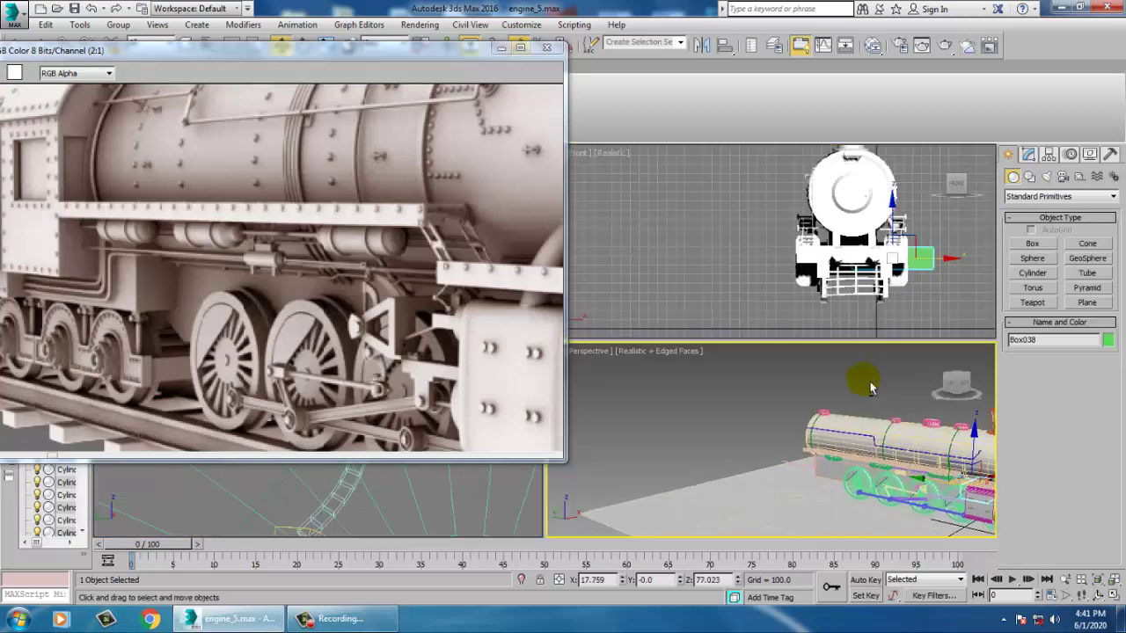
key(alt+w)
scroll(819, 391, up, 3)
scroll(856, 400, down, 4)
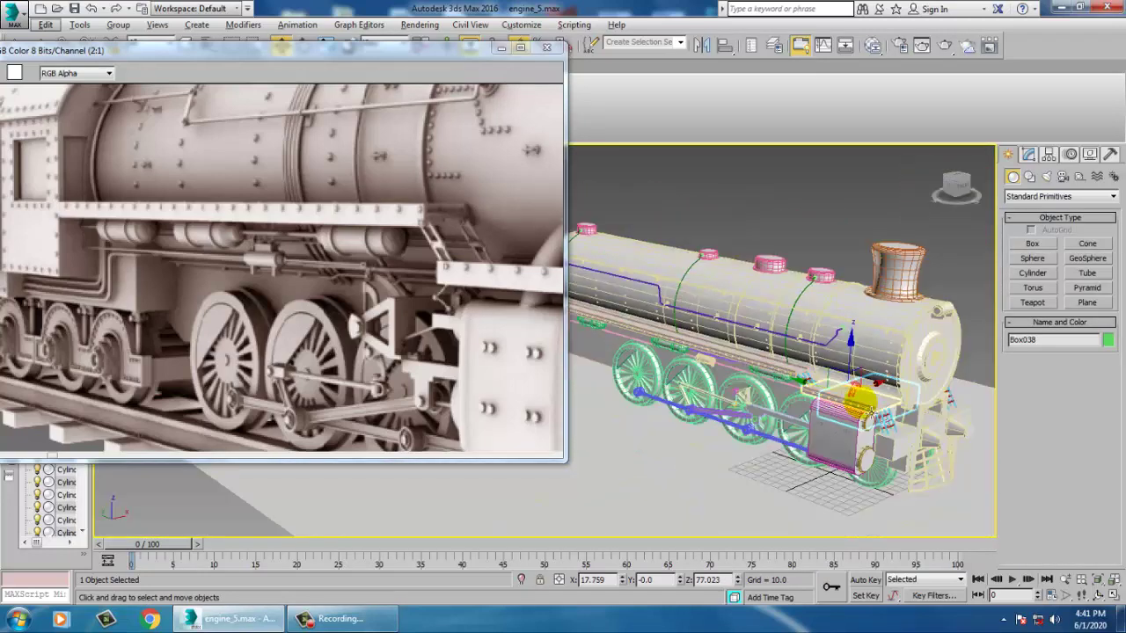
drag(586, 344, 581, 344)
middle_drag(645, 350, 786, 339)
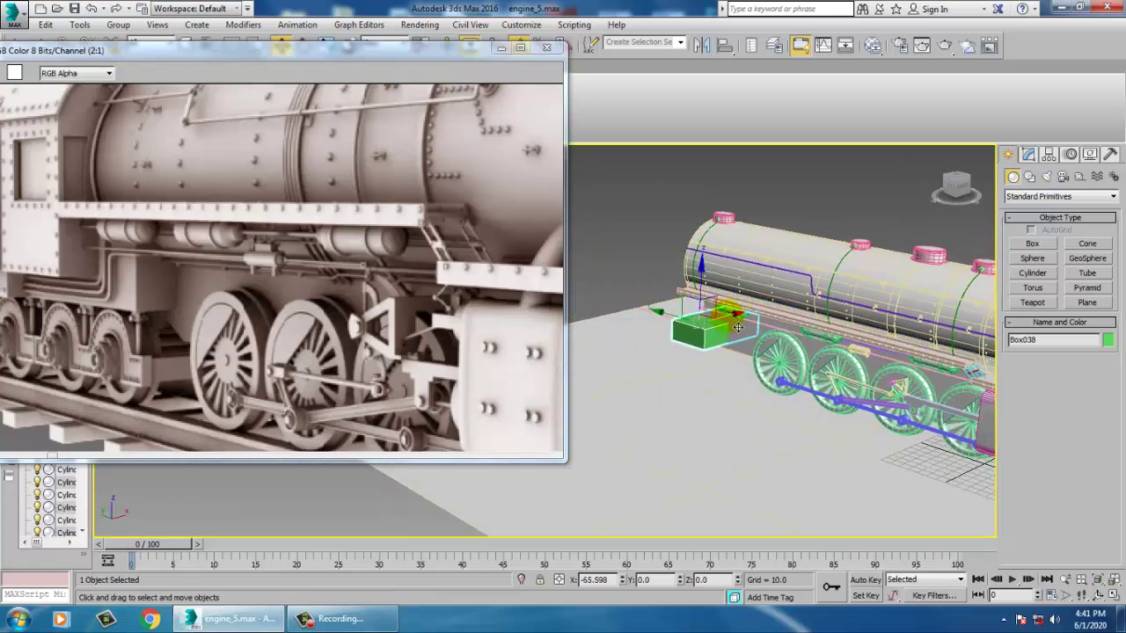
Scale the green box's vertical size to about 211% and shift it backward behind the underframe
mouse_move(743, 330)
alt+middle_down()
mouse_move(763, 328)
mouse_move(749, 335)
alt+middle_up()
scroll(762, 329, up, 2)
key(r)
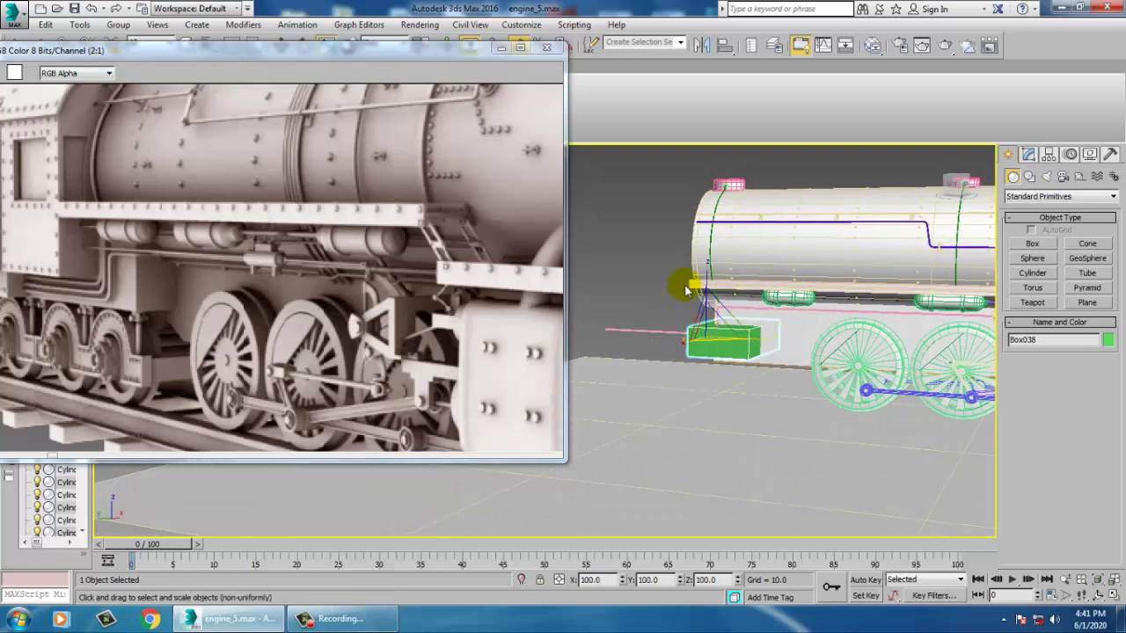
drag(717, 282, 721, 226)
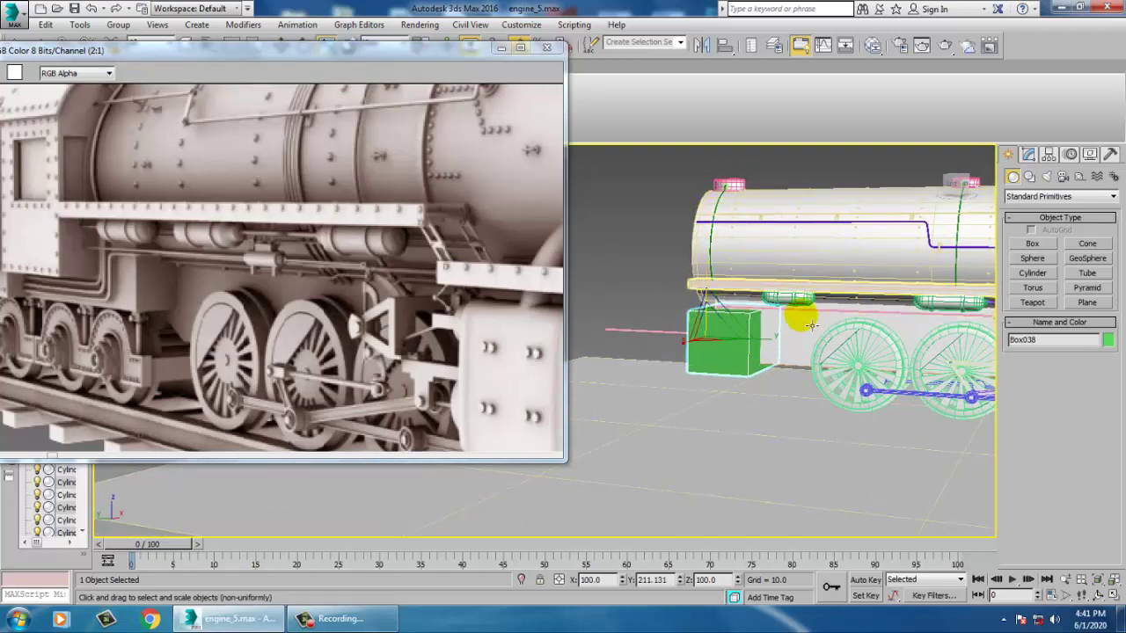
key(w)
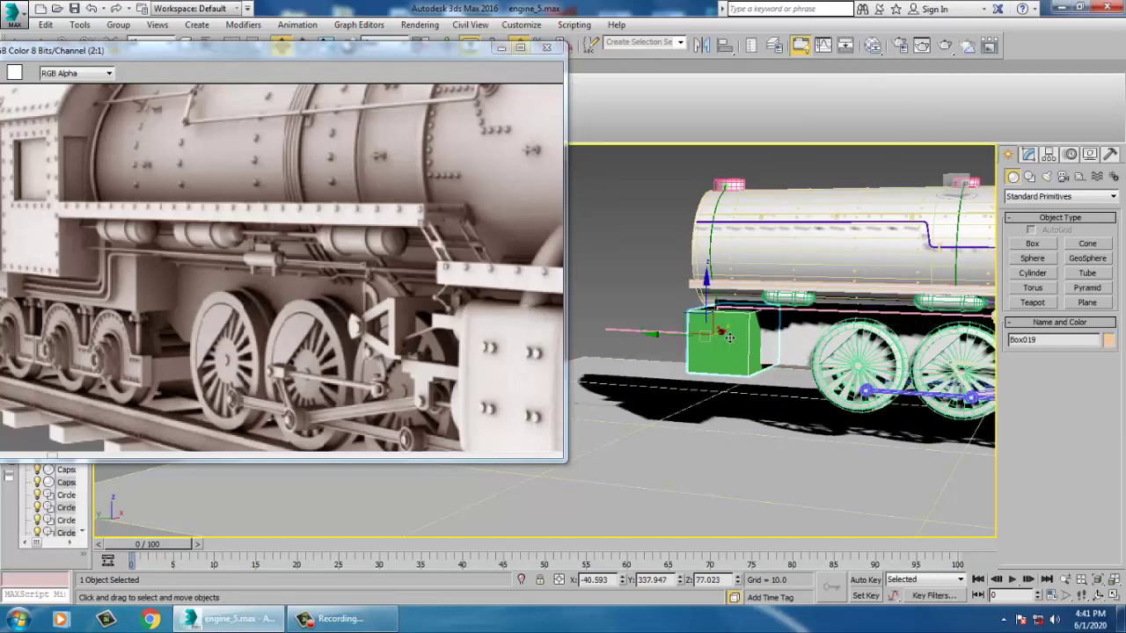
drag(667, 333, 639, 329)
Add an edge loop near the rear end of the light underframe box with Swift Loop
click(779, 342)
scroll(779, 341, up, 4)
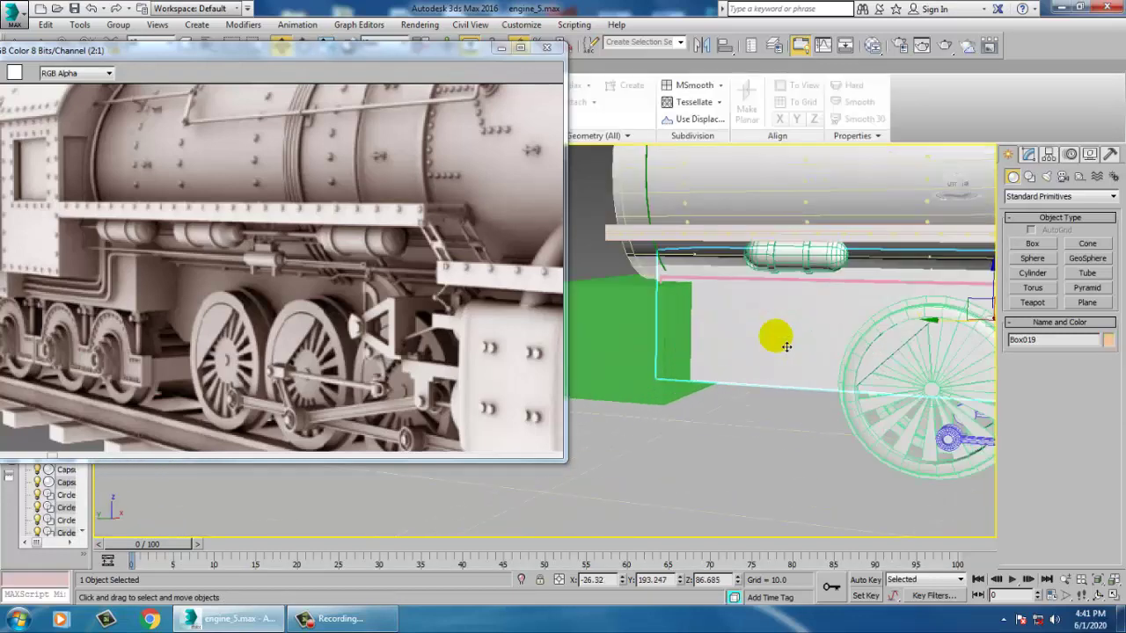
drag(419, 55, 379, 157)
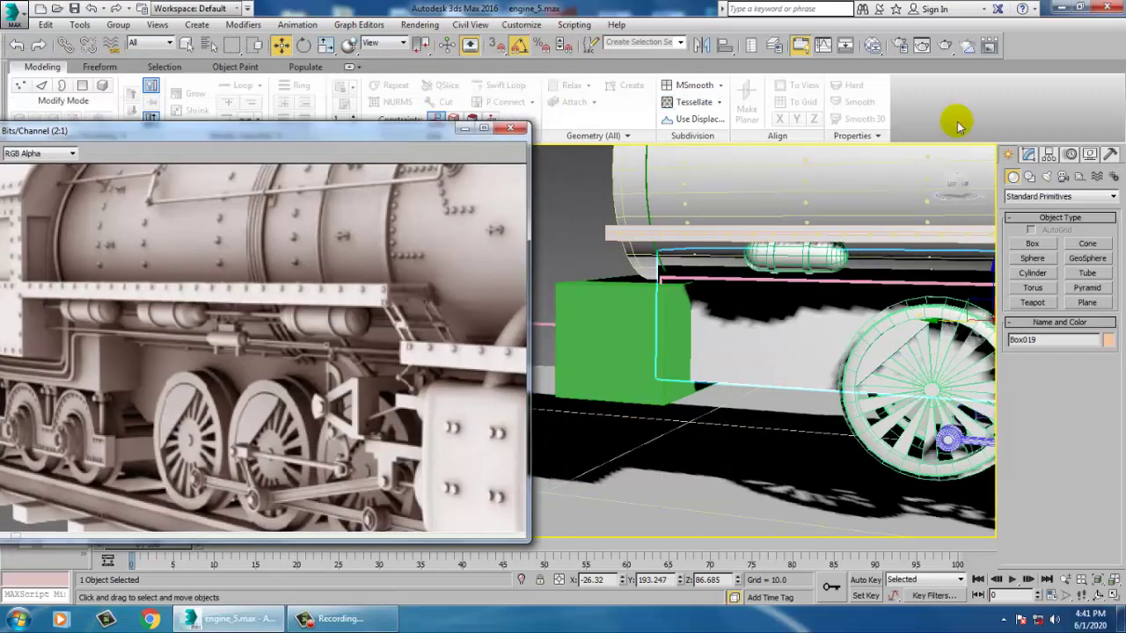
click(1029, 155)
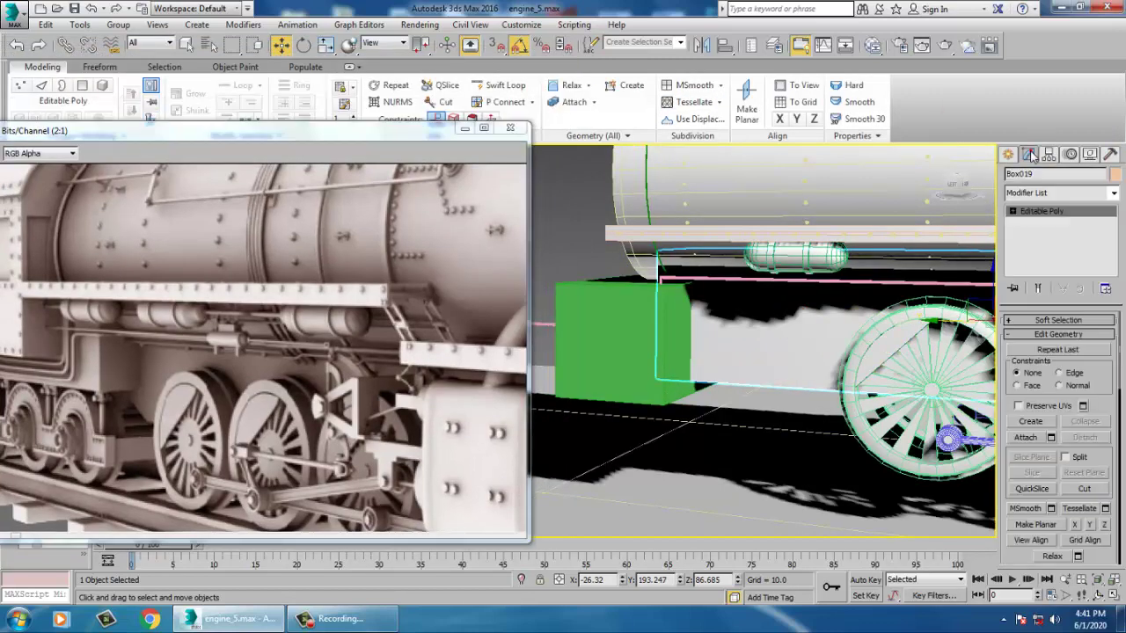
click(495, 85)
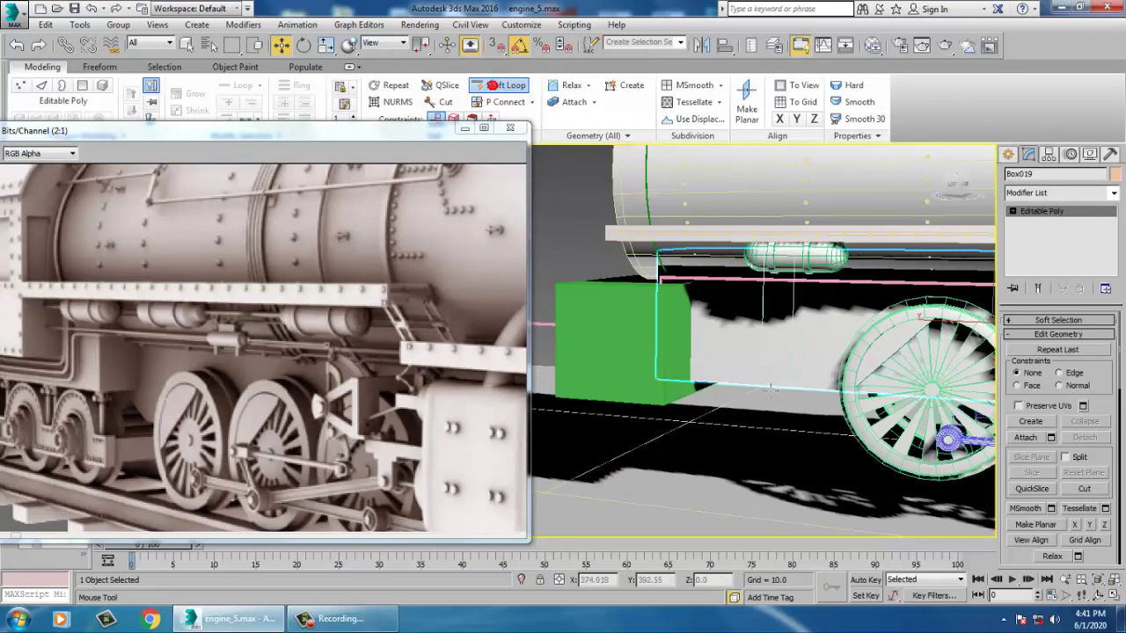
click(718, 384)
alt+middle_drag(720, 385, 756, 386)
Move the underframe's lower rear vertices forward so its back end slopes
key(1)
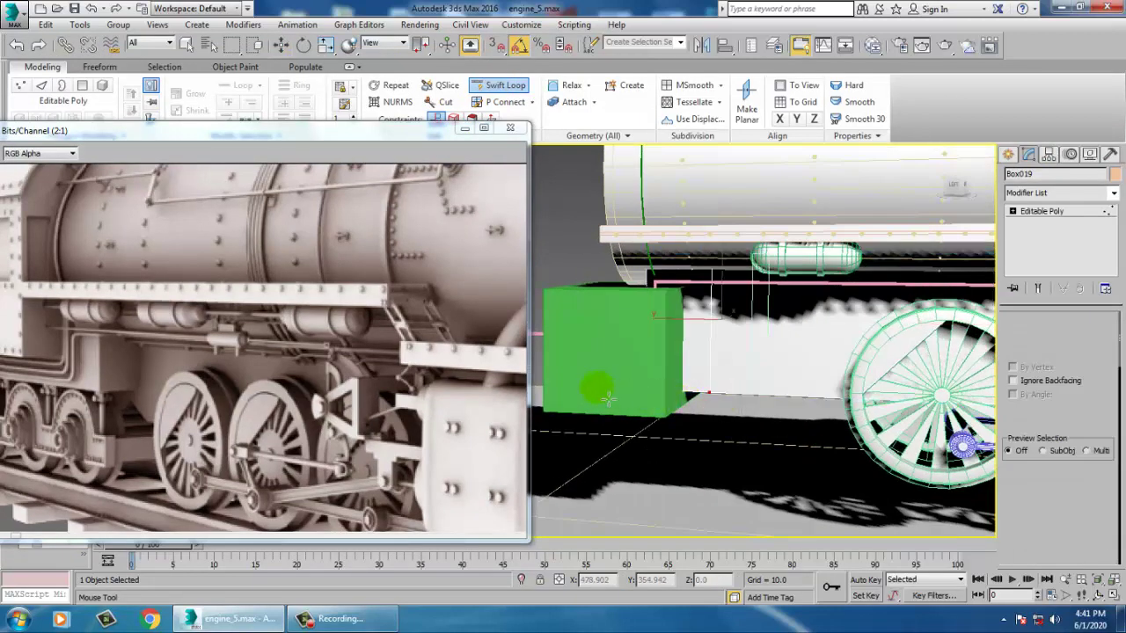
key(F3)
right_click(645, 370)
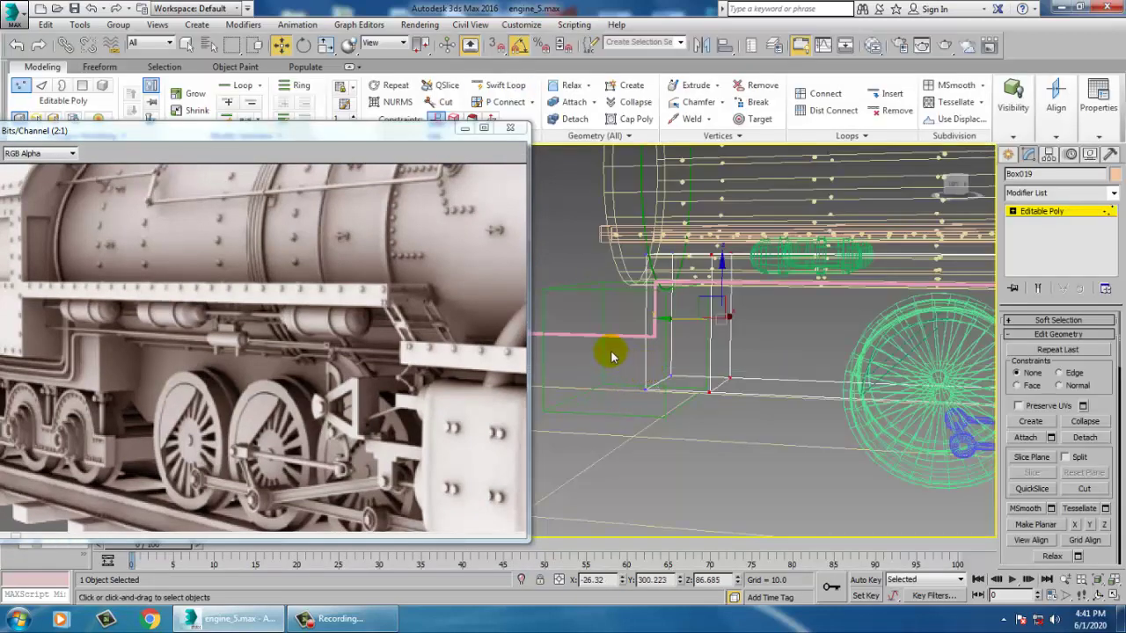
drag(688, 421, 689, 422)
drag(619, 388, 682, 389)
click(1045, 213)
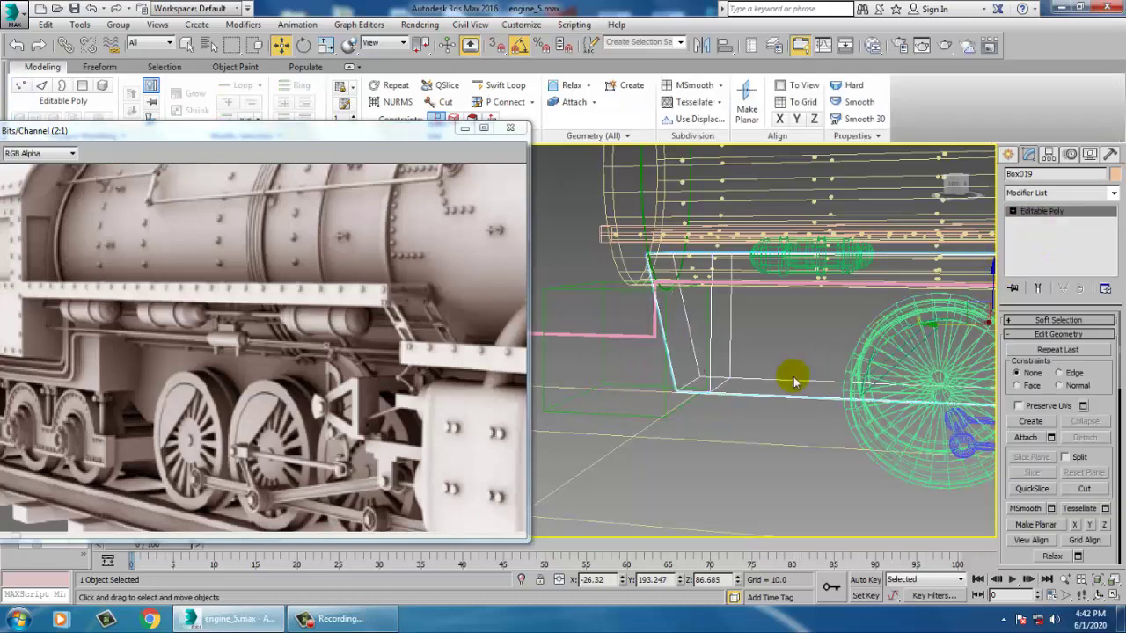
Reposition the green box at the underframe's sloped end and raise it by about 5 units
key(F3)
alt+middle_drag(809, 334, 825, 341)
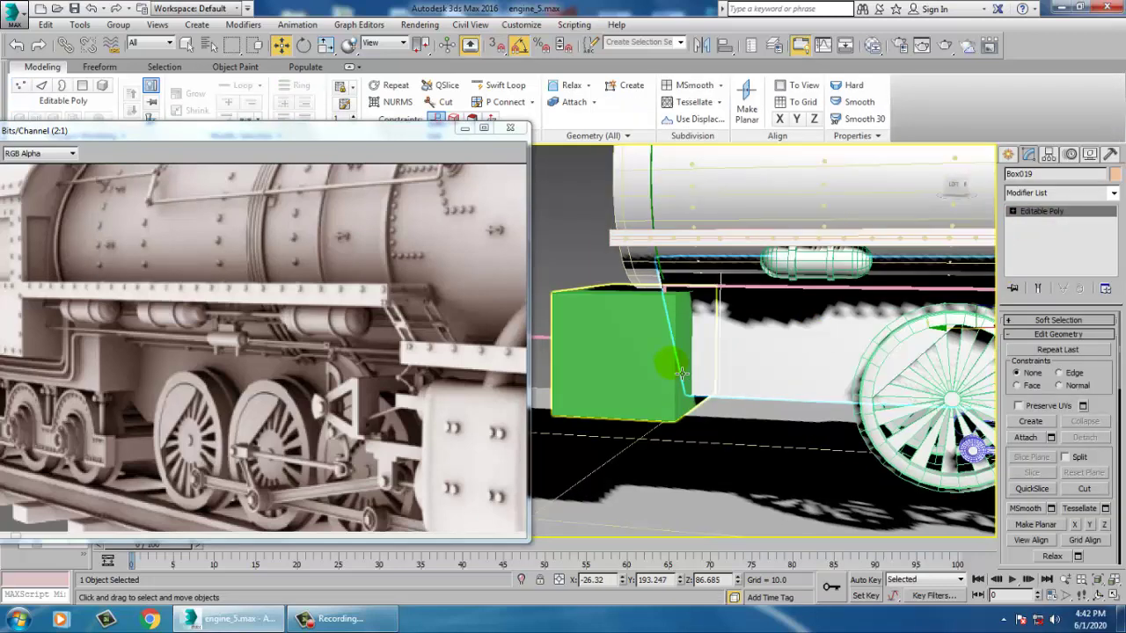
click(676, 378)
scroll(671, 362, down, 3)
alt+middle_drag(713, 366, 687, 374)
scroll(687, 373, down, 3)
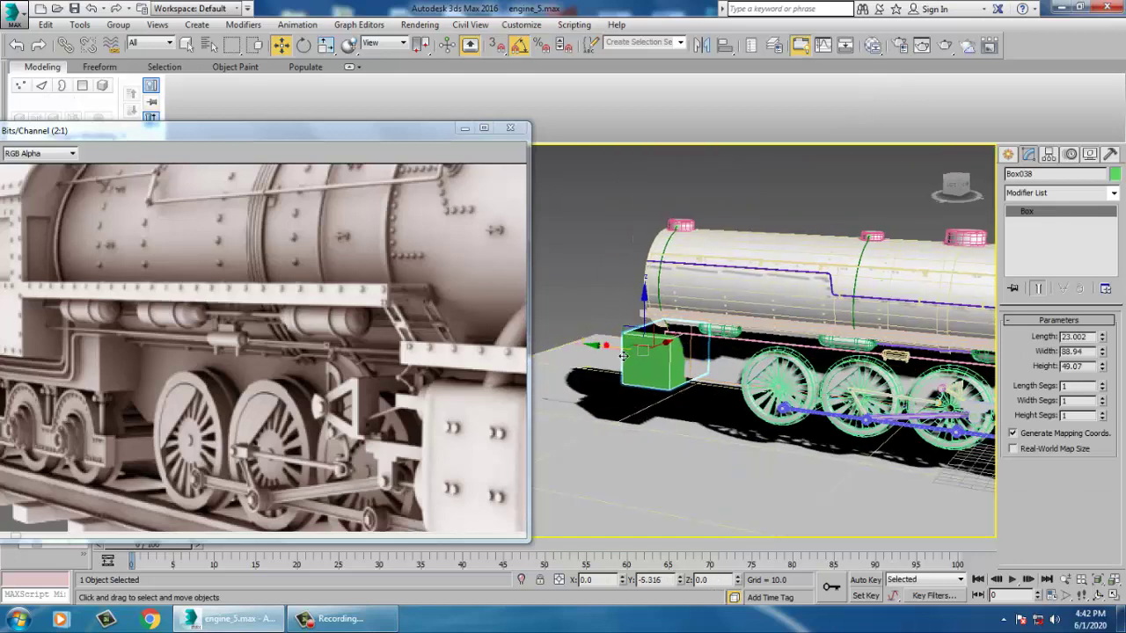
drag(622, 356, 625, 355)
alt+middle_drag(749, 326, 644, 317)
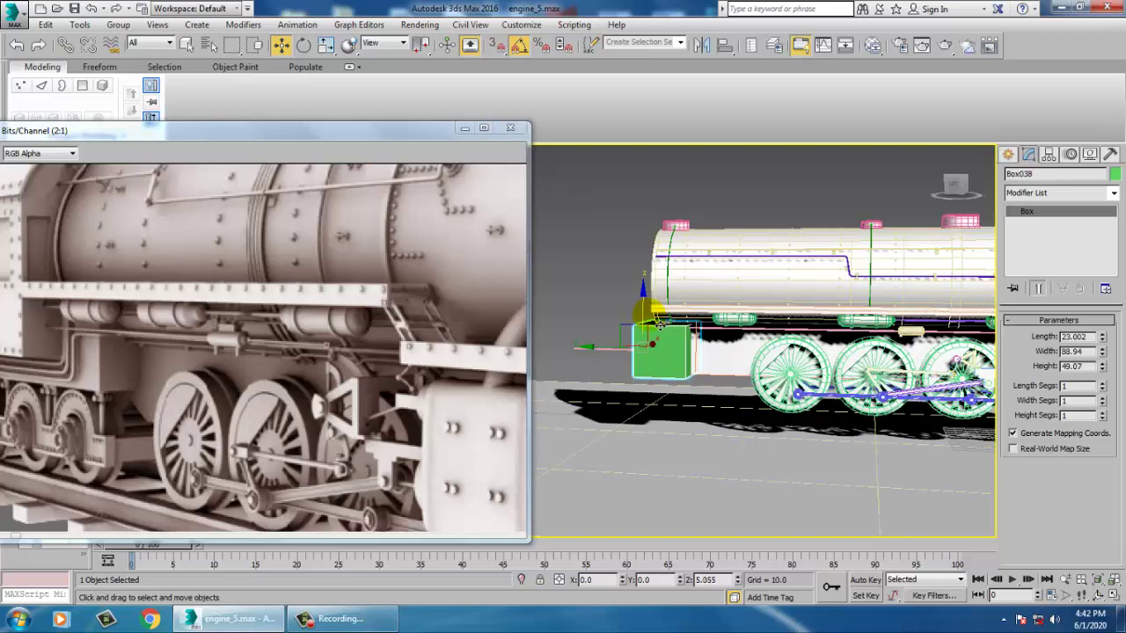
Lower the underframe box's bottom vertices in the front view to about Z 51.4
middle_drag(778, 356, 794, 315)
scroll(875, 327, up, 3)
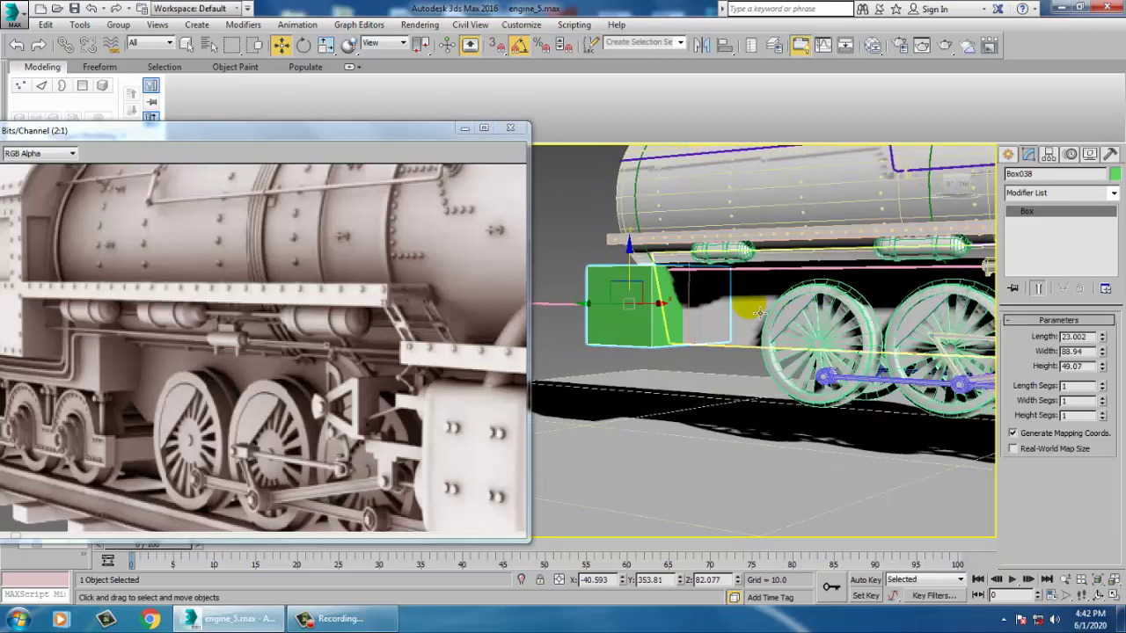
click(748, 302)
middle_drag(868, 319, 759, 302)
scroll(854, 314, down, 3)
key(alt+w)
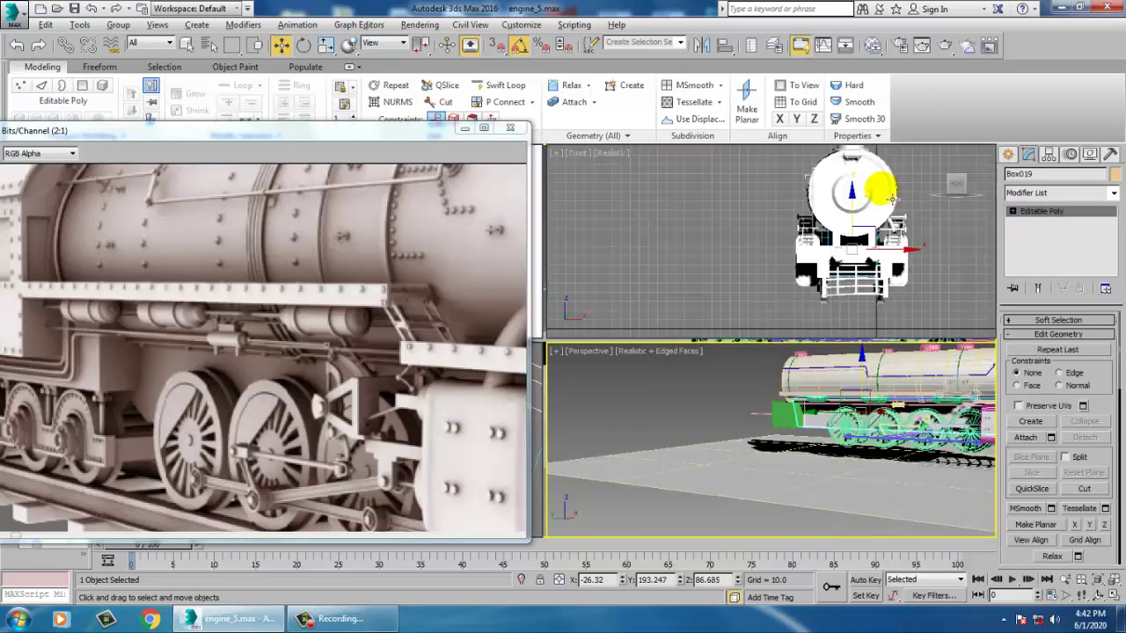
middle_drag(877, 193, 846, 195)
key(alt+w)
key(1)
middle_drag(703, 373, 762, 355)
key(F3)
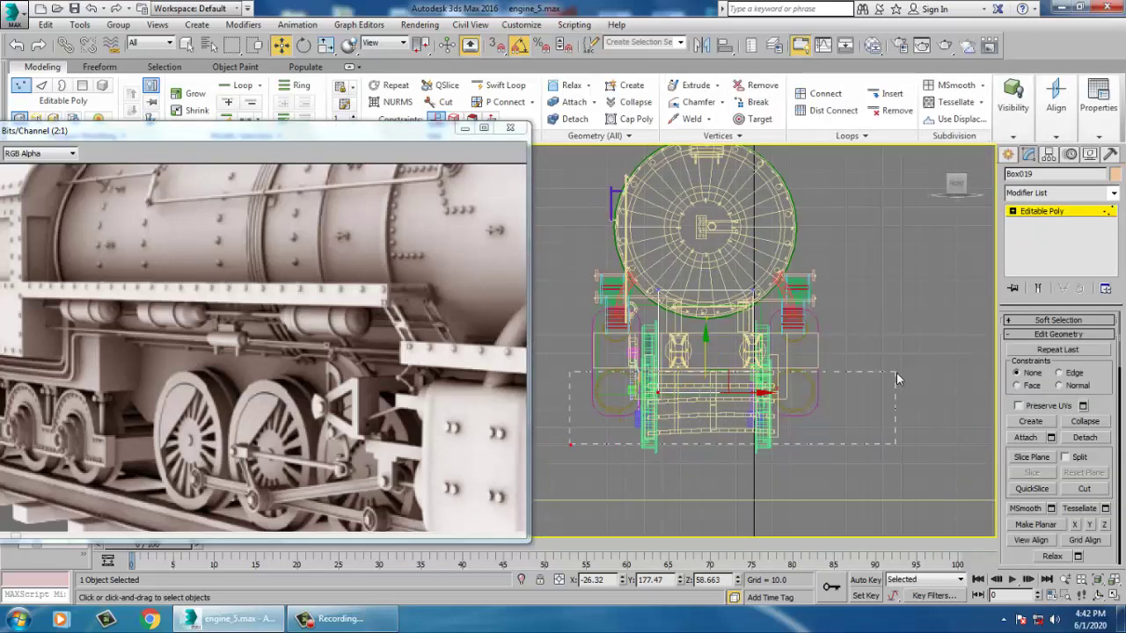
key(alt+w)
middle_click(804, 467)
key(alt+w)
middle_drag(683, 334, 786, 382)
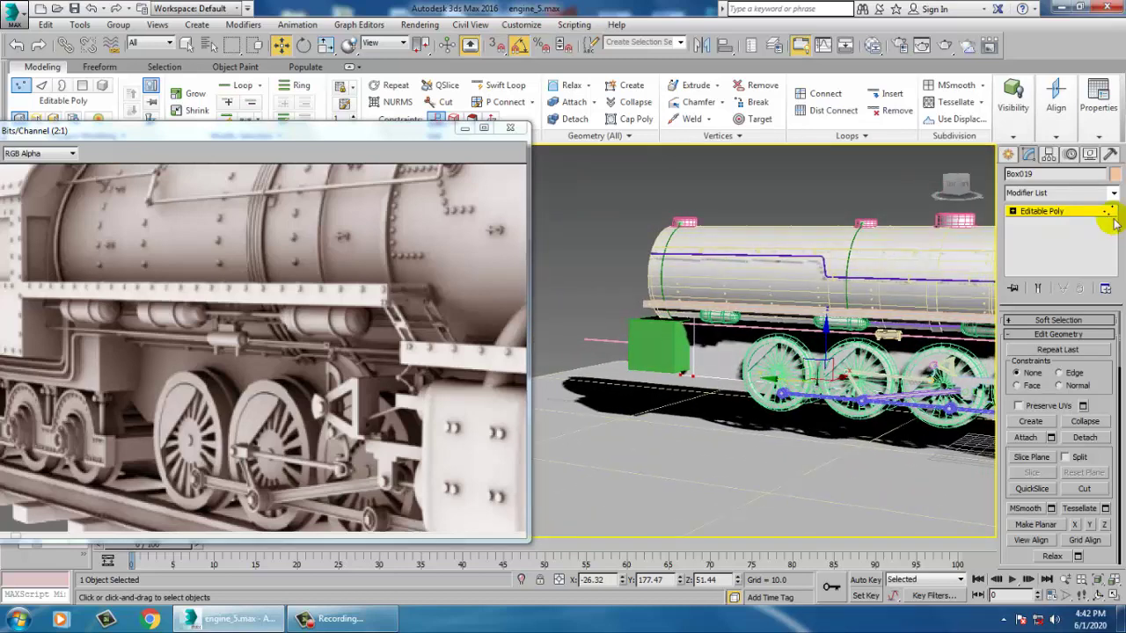
click(1073, 214)
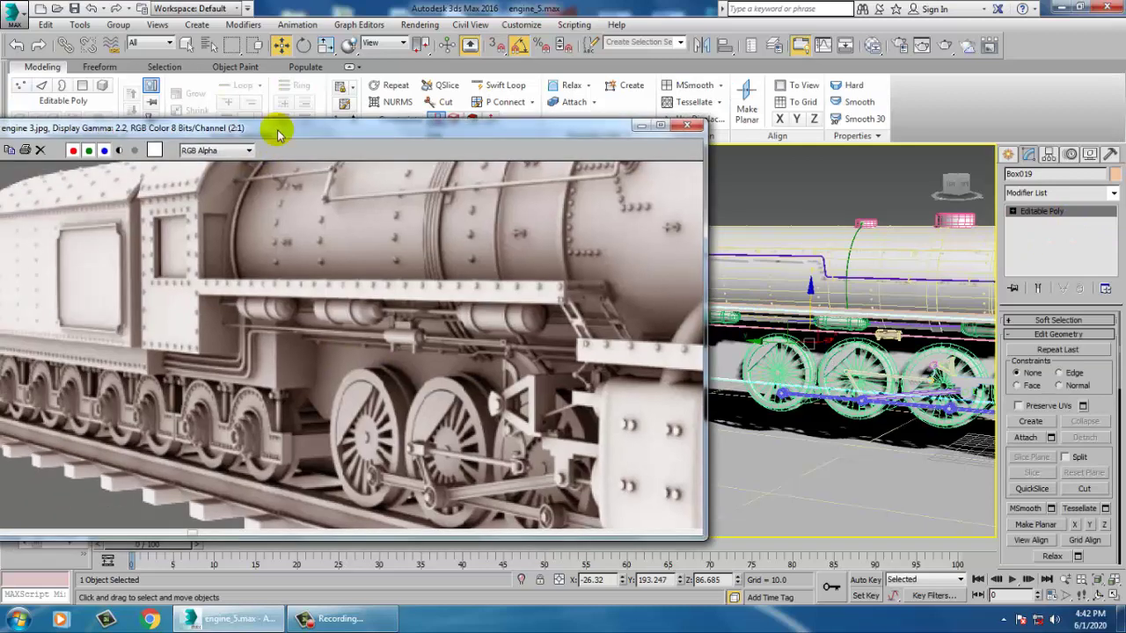
Widen the visible part of the reference image and convert the green rear box to Editable Poly
drag(278, 135, 170, 133)
alt+middle_drag(716, 324, 746, 342)
click(691, 355)
right_click(1059, 219)
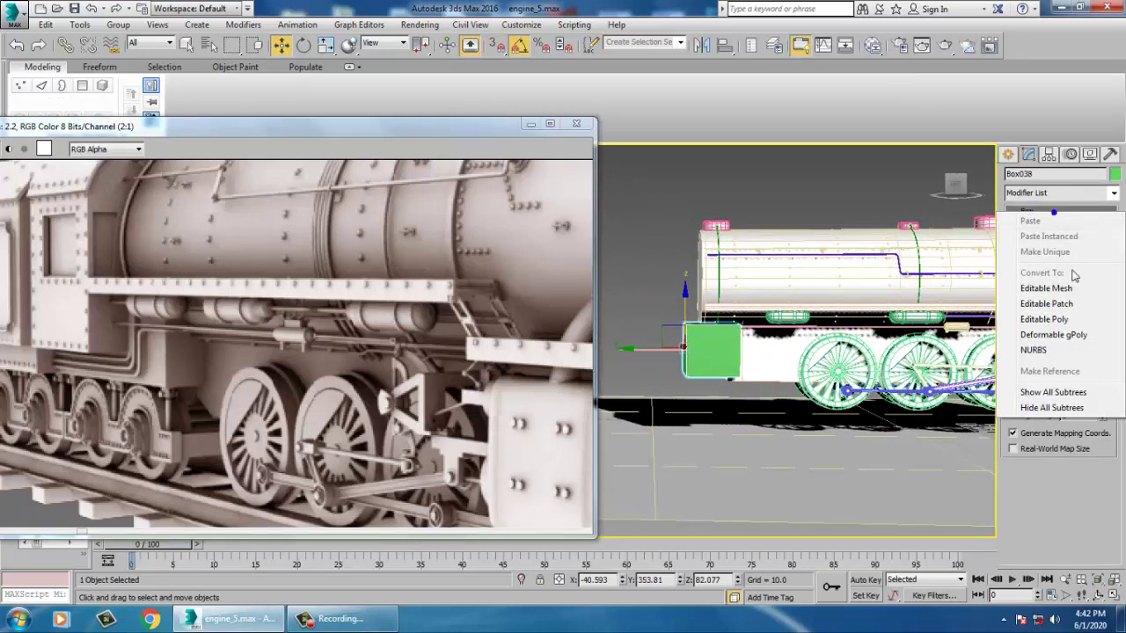
click(1045, 319)
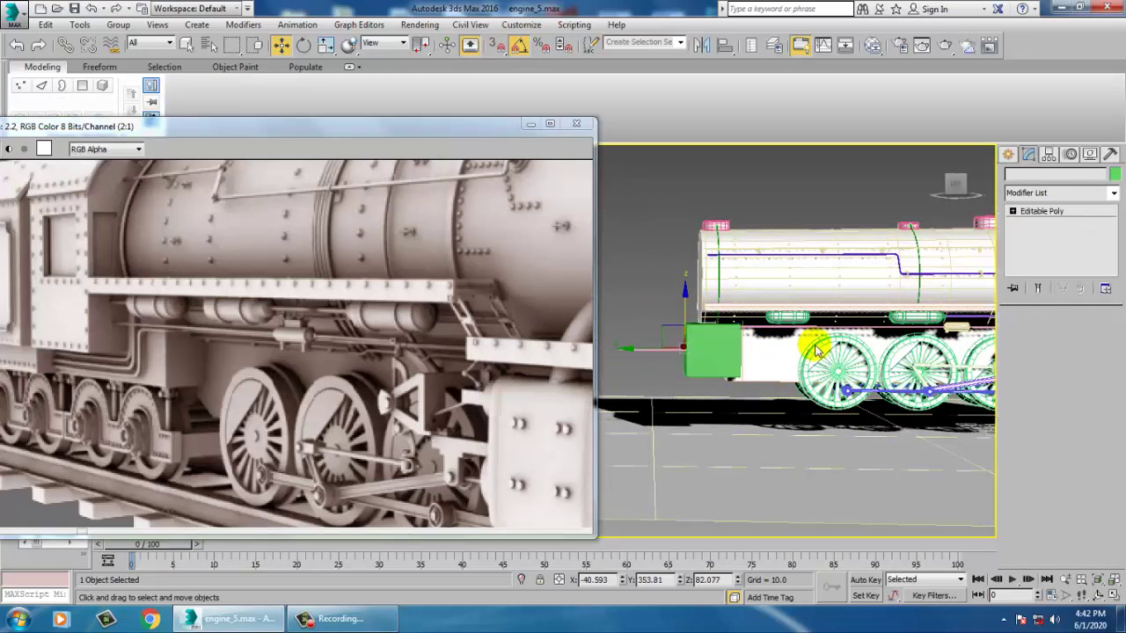
Lengthen the green box by pulling its rear vertices backward to about Y 504
alt+middle_drag(693, 402, 682, 411)
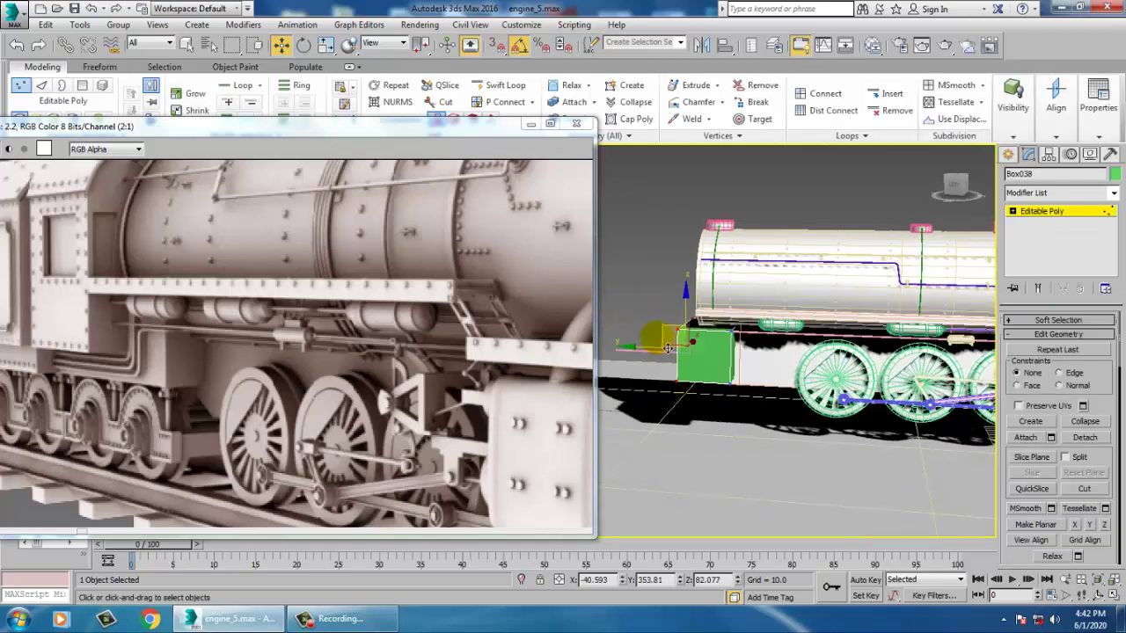
drag(650, 353, 484, 338)
alt+middle_drag(789, 344, 825, 417)
alt+middle_drag(733, 363, 781, 351)
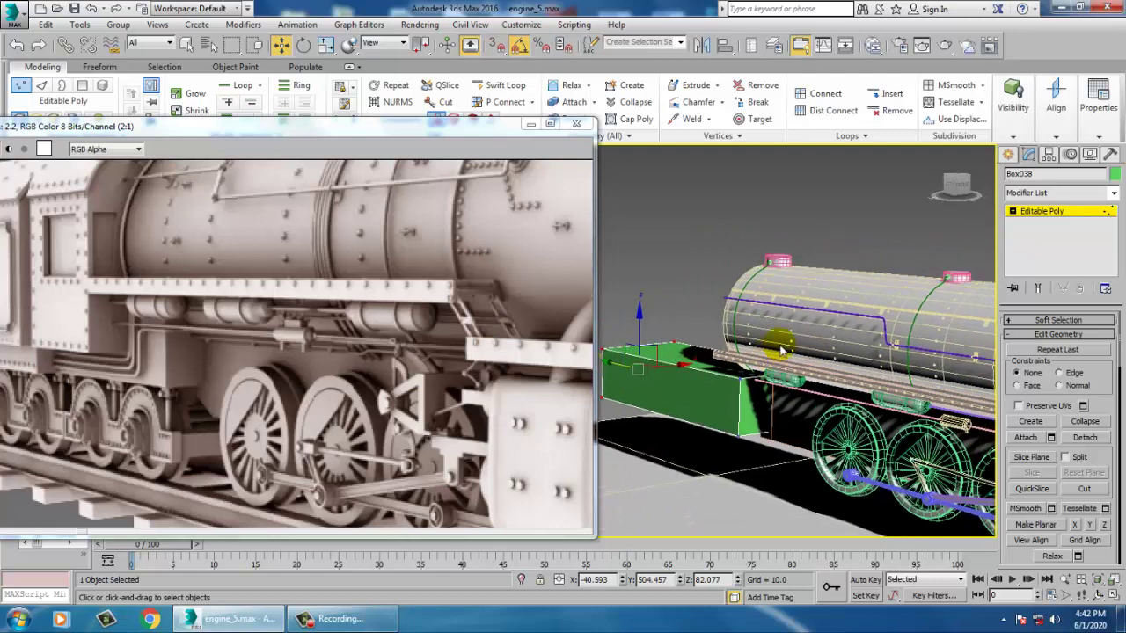
click(1039, 212)
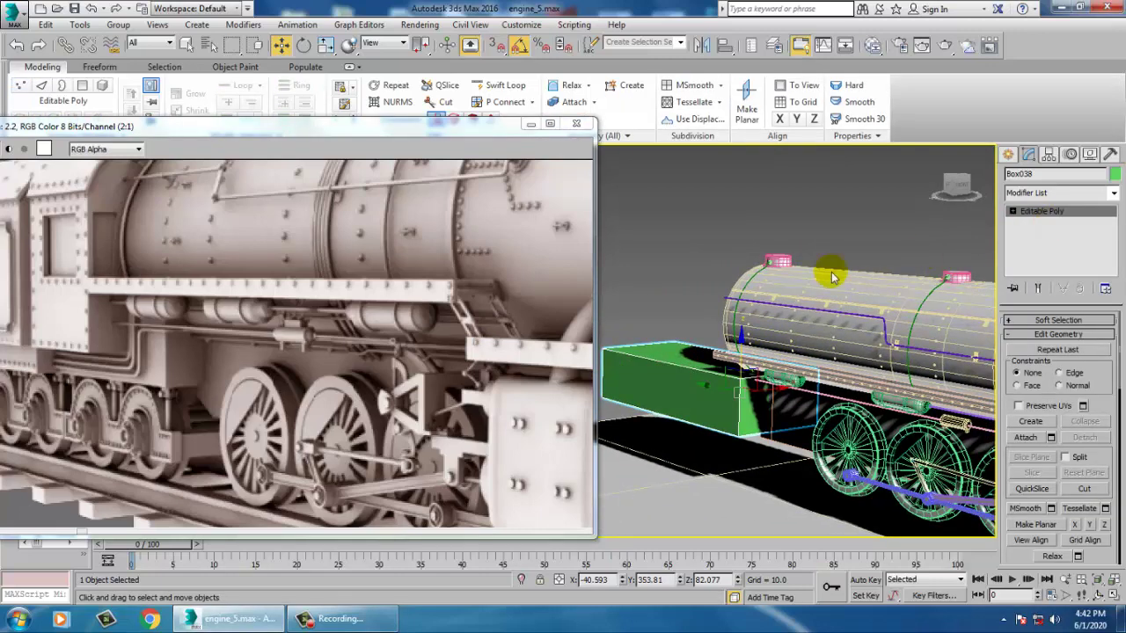
Widen the green box in the front view by moving one side's vertices outward to about X 22.8
alt+middle_drag(859, 375, 794, 383)
key(alt+w)
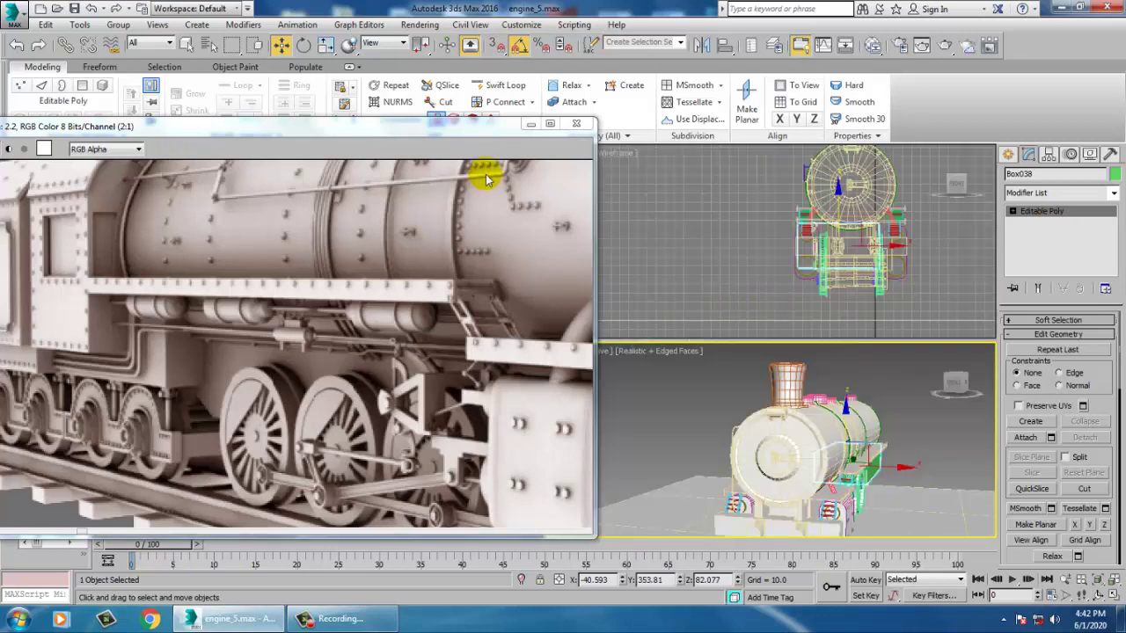
middle_drag(851, 268, 780, 276)
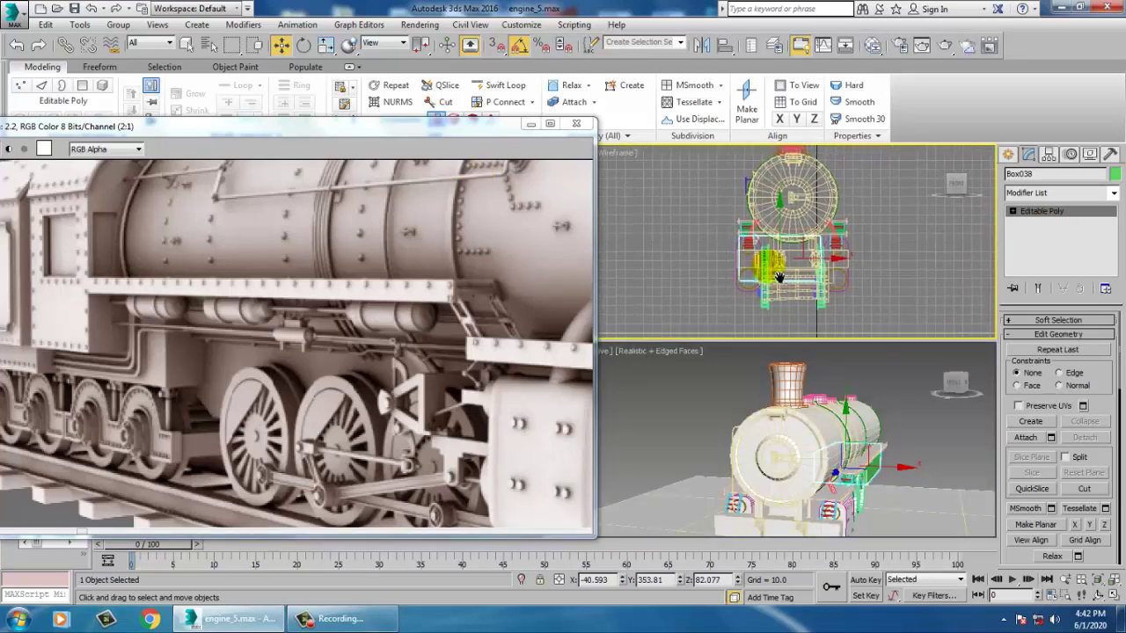
key(1)
scroll(840, 267, up, 4)
middle_drag(860, 286, 808, 276)
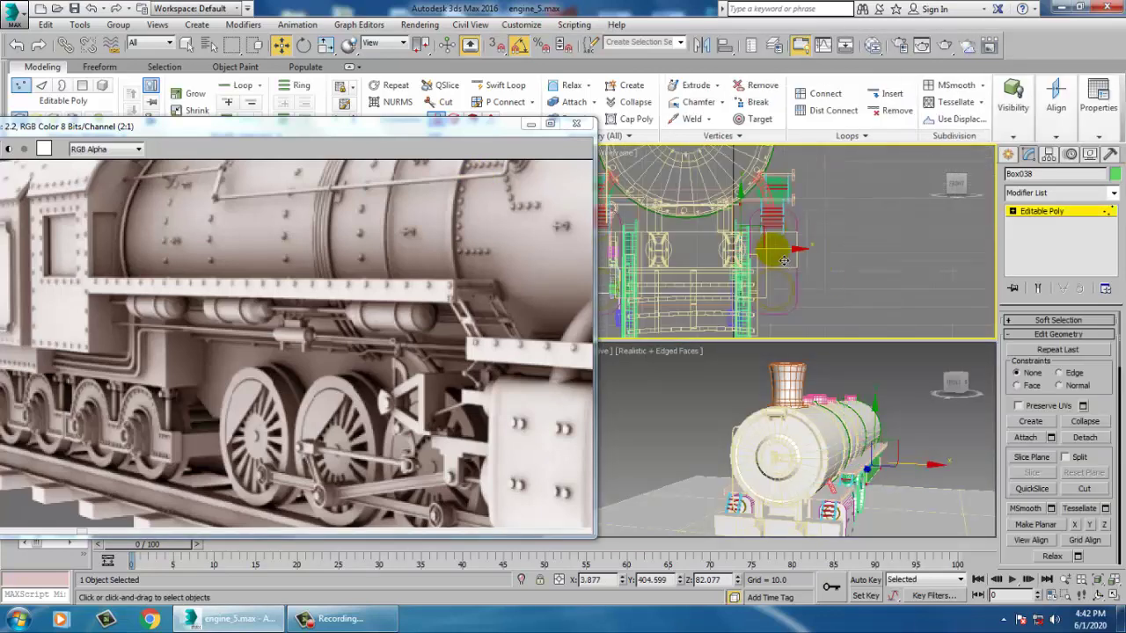
drag(813, 253, 814, 252)
middle_drag(827, 253, 886, 263)
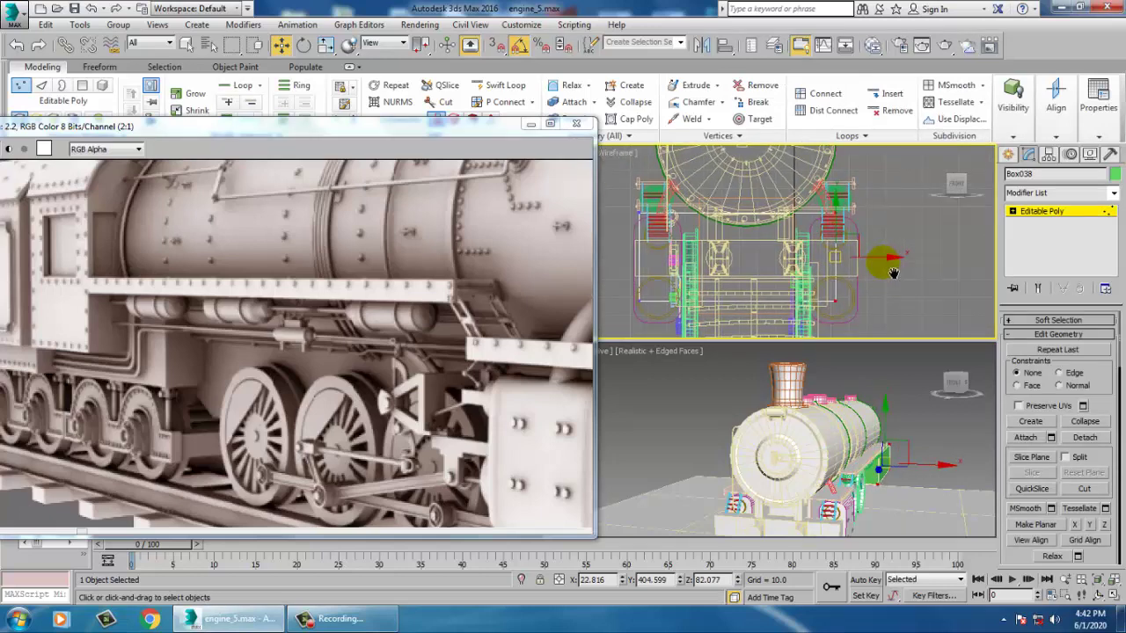
Widen the green box in the front view by moving its side vertices outward to about X 30.1
drag(884, 266, 901, 266)
click(1056, 213)
middle_click(893, 449)
key(alt+w)
mouse_move(797, 414)
alt+middle_down()
mouse_move(803, 397)
mouse_move(816, 405)
alt+middle_up()
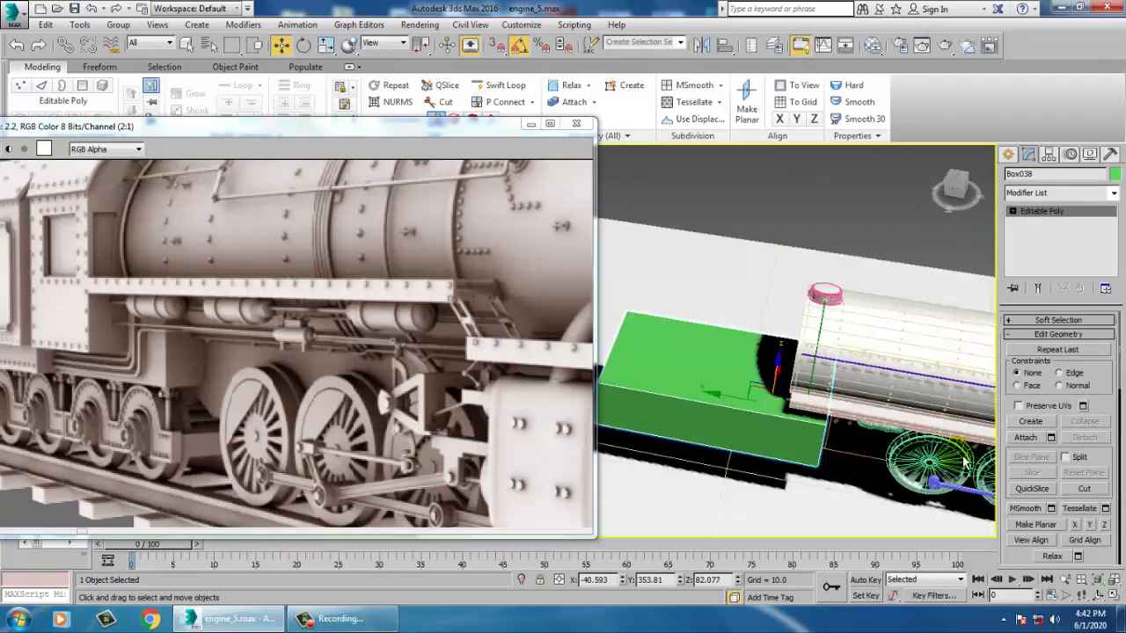
alt+middle_drag(1071, 432, 1054, 417)
Narrow the green box slightly by scaling its vertices together across its width
key(1)
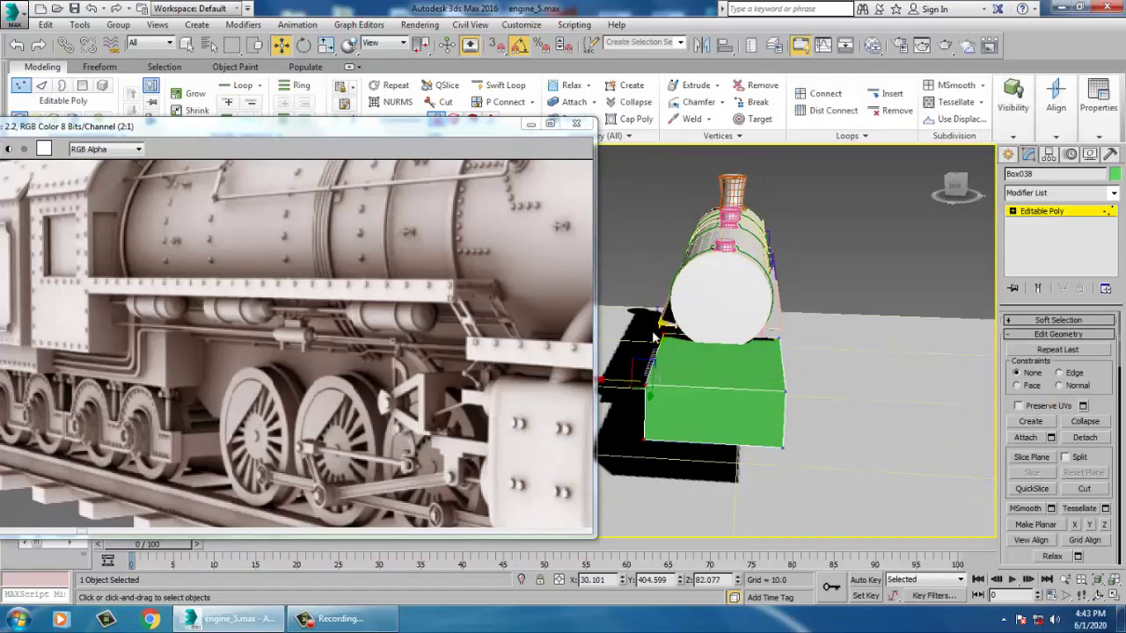
drag(953, 546, 953, 546)
key(r)
drag(788, 389, 779, 392)
key(w)
click(1064, 210)
Pan the reference image to the cab and draw a box about 145 long and 125 wide around the boiler in the front view
middle_drag(177, 233, 234, 344)
middle_click(820, 269)
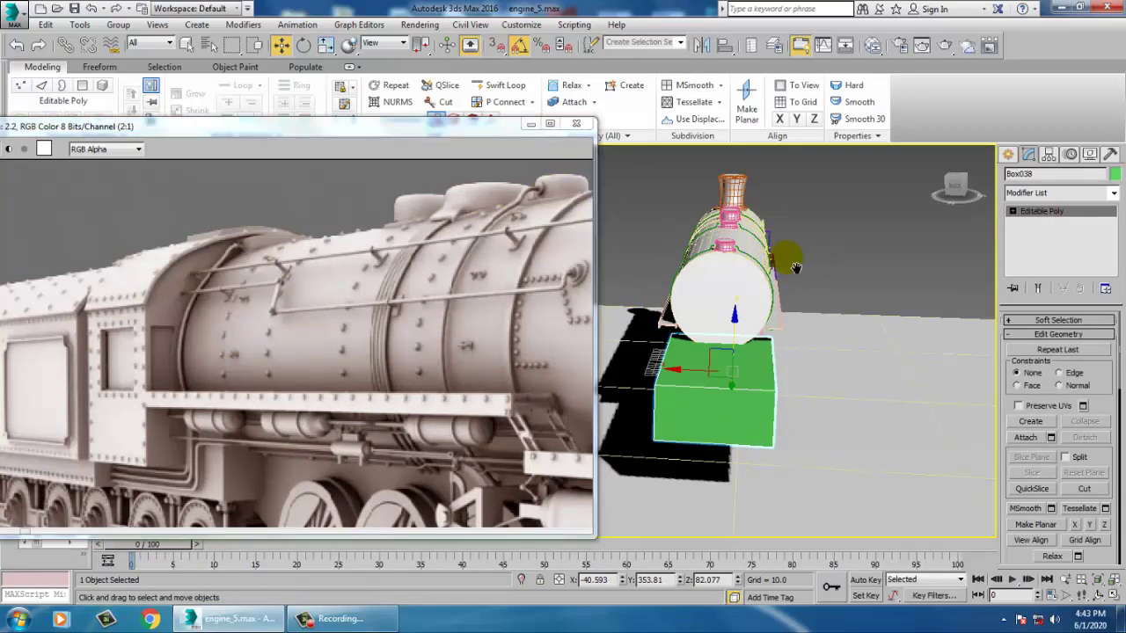
key(alt+w)
middle_click(849, 253)
key(alt+w)
scroll(866, 299, down, 3)
middle_drag(783, 303, 837, 373)
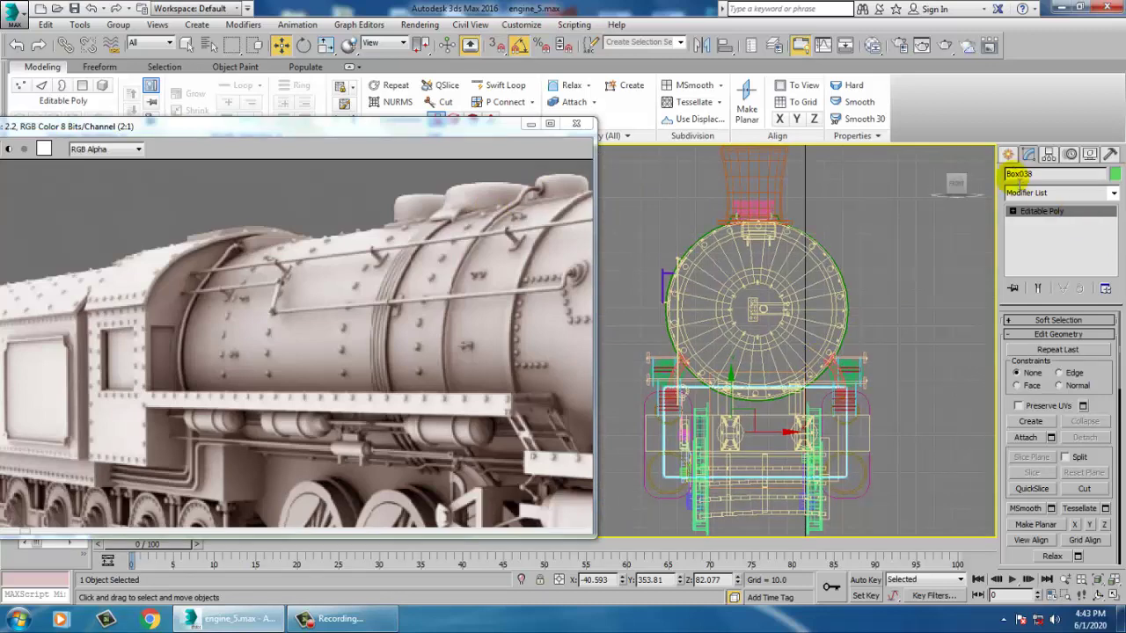
click(1008, 154)
click(1032, 243)
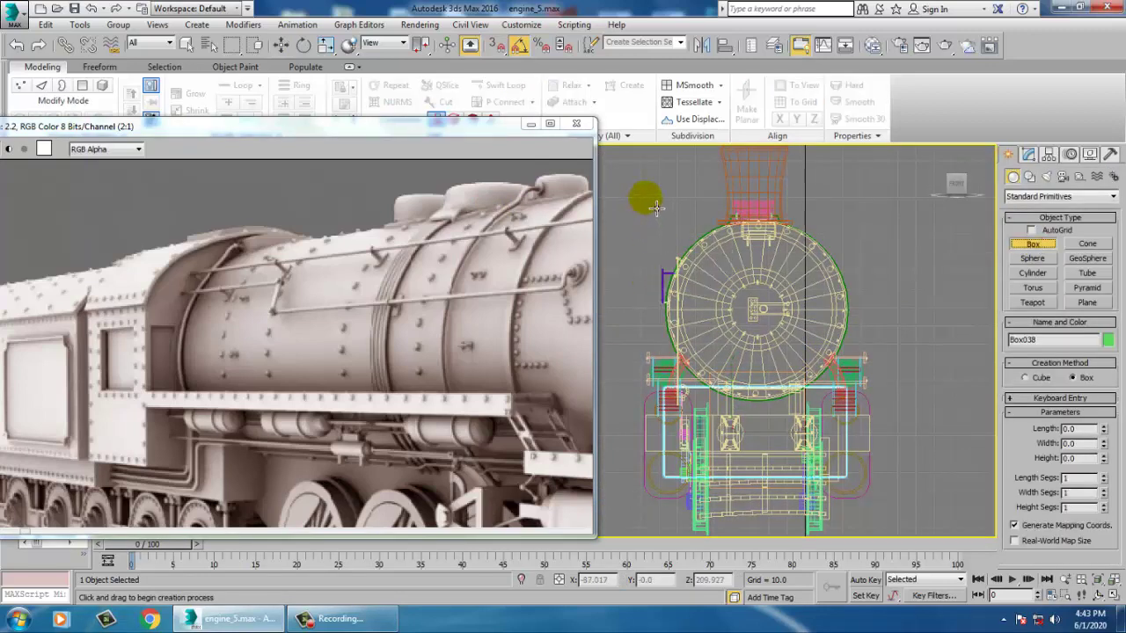
drag(652, 204, 881, 471)
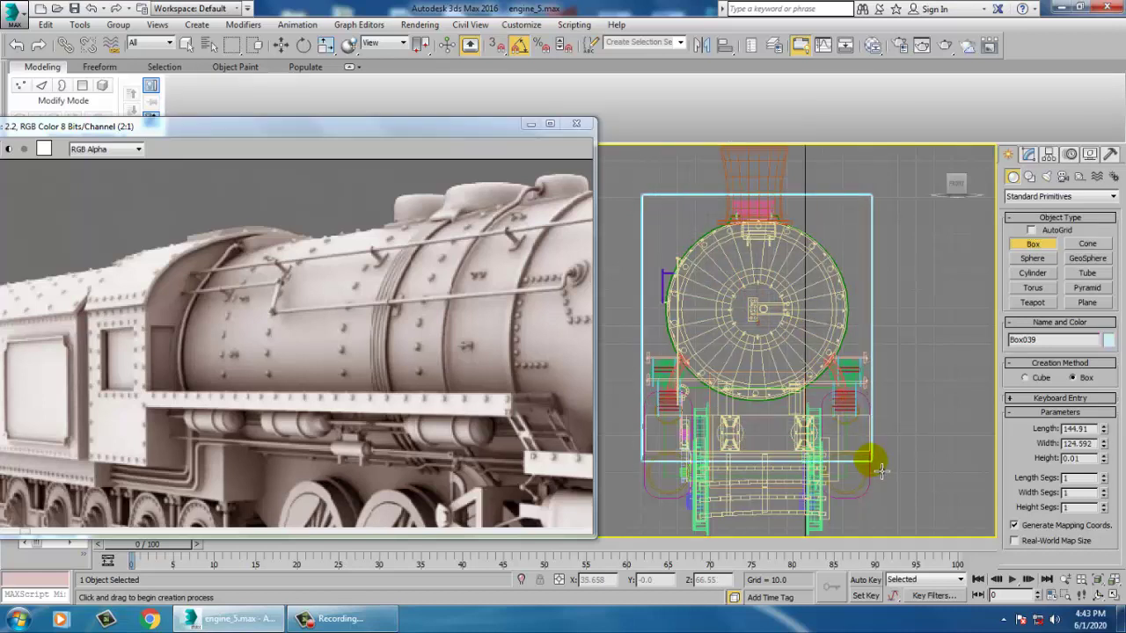
click(882, 448)
key(w)
Move the new box back to the boiler's rear end, at about Y 355.9, and convert it to Editable Poly
key(alt+w)
middle_click(901, 457)
key(alt+w)
alt+middle_drag(896, 460, 849, 407)
drag(879, 301, 655, 270)
alt+middle_drag(774, 295, 808, 285)
key(r)
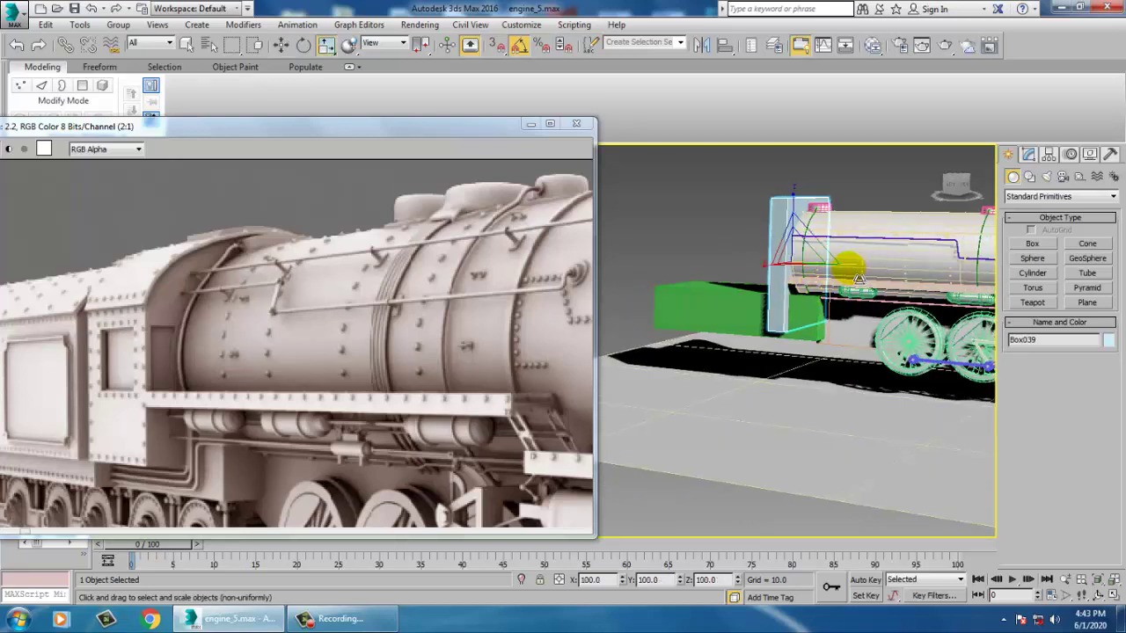
key(w)
right_click(767, 205)
mouse_move(818, 347)
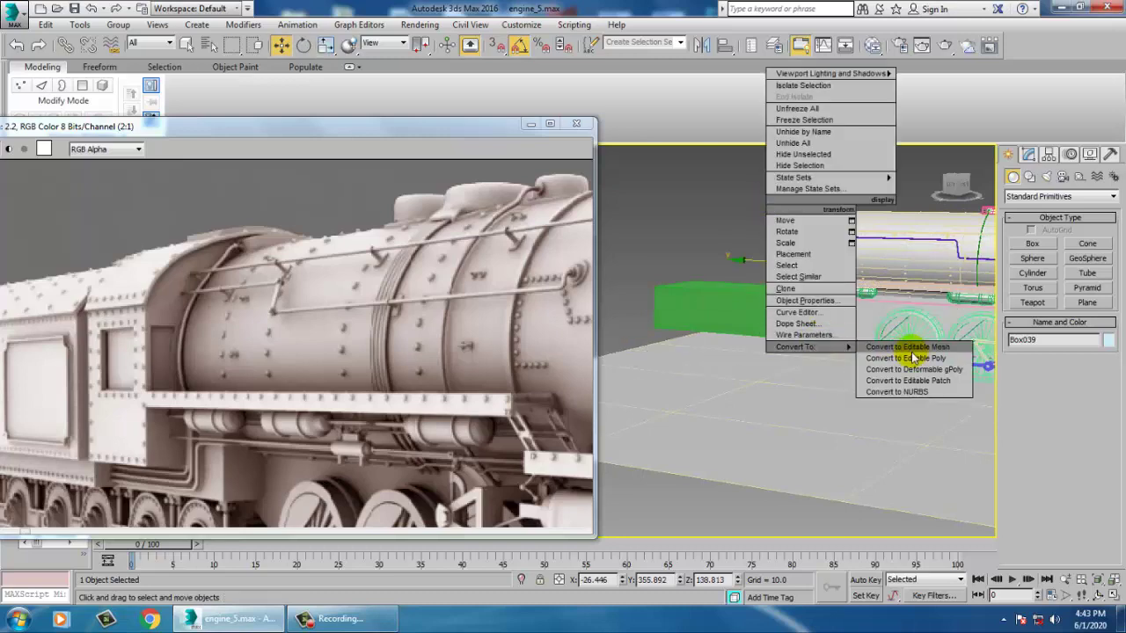
click(937, 362)
Lengthen the cab box in the side view by pulling its rear vertices backward over the green box
alt+middle_drag(780, 279, 810, 263)
key(alt+w)
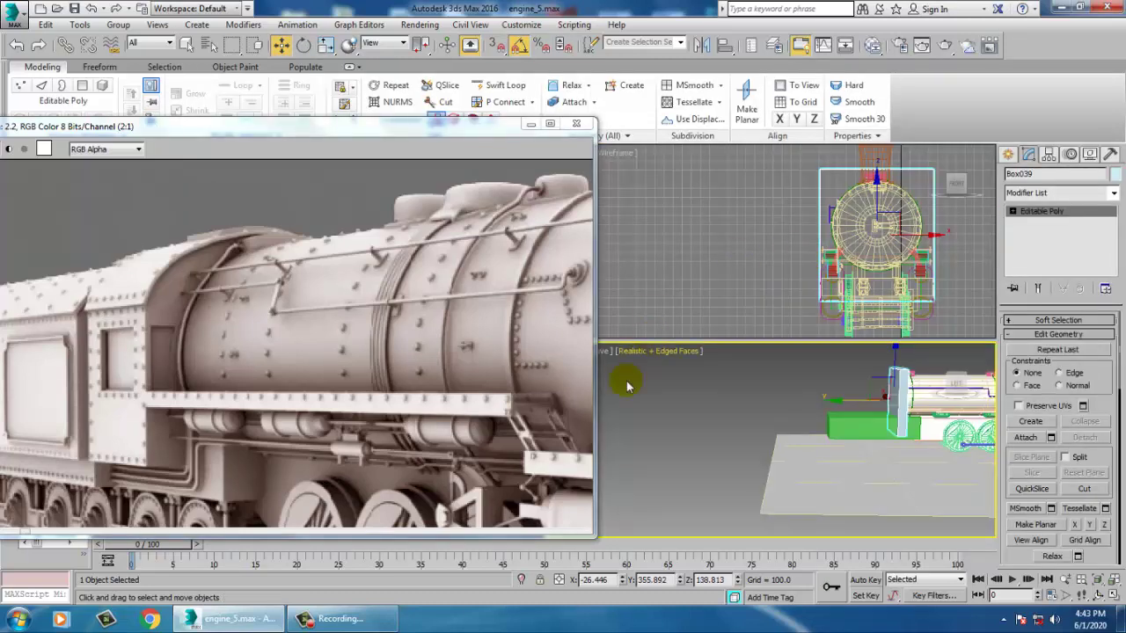
drag(421, 129, 282, 137)
right_click(490, 405)
key(alt+w)
key(1)
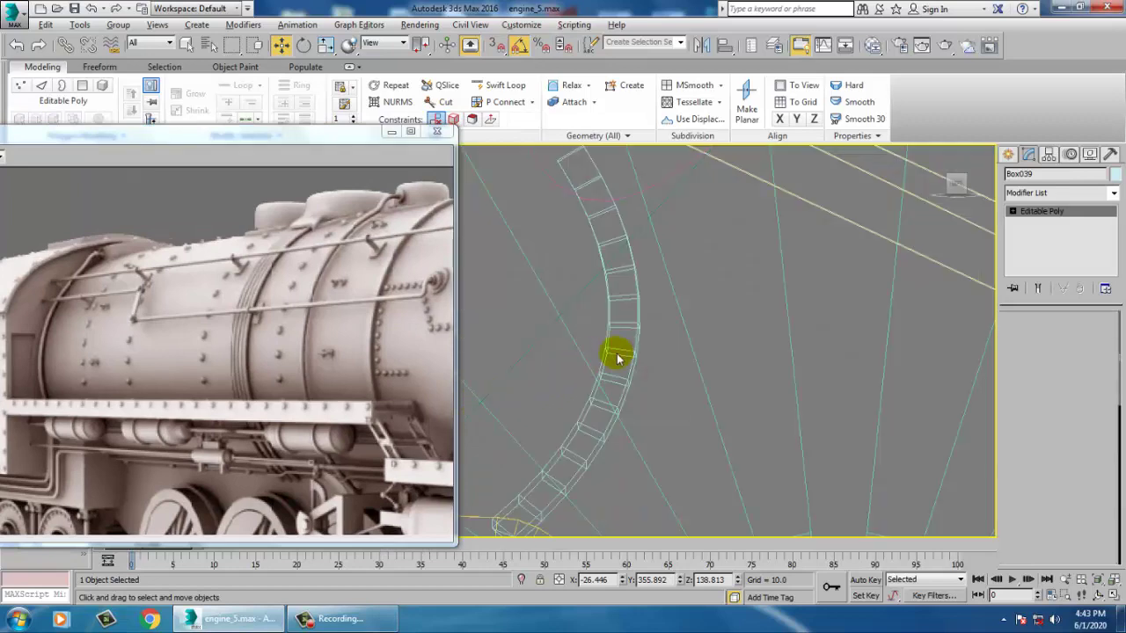
middle_drag(606, 322, 744, 310)
scroll(743, 308, down, 15)
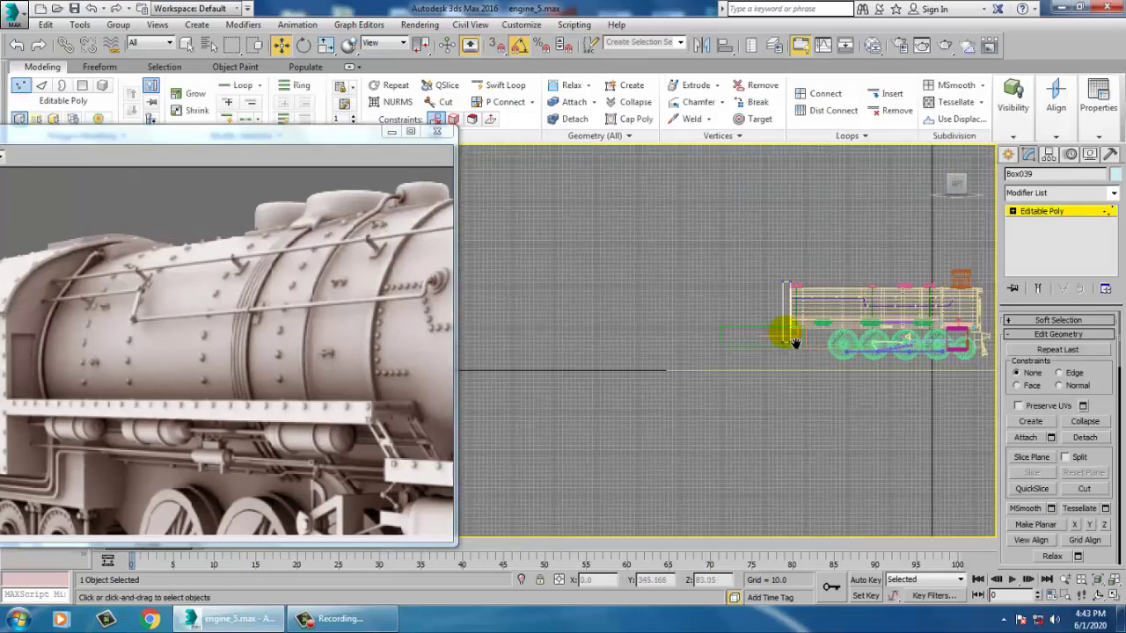
drag(798, 391, 797, 391)
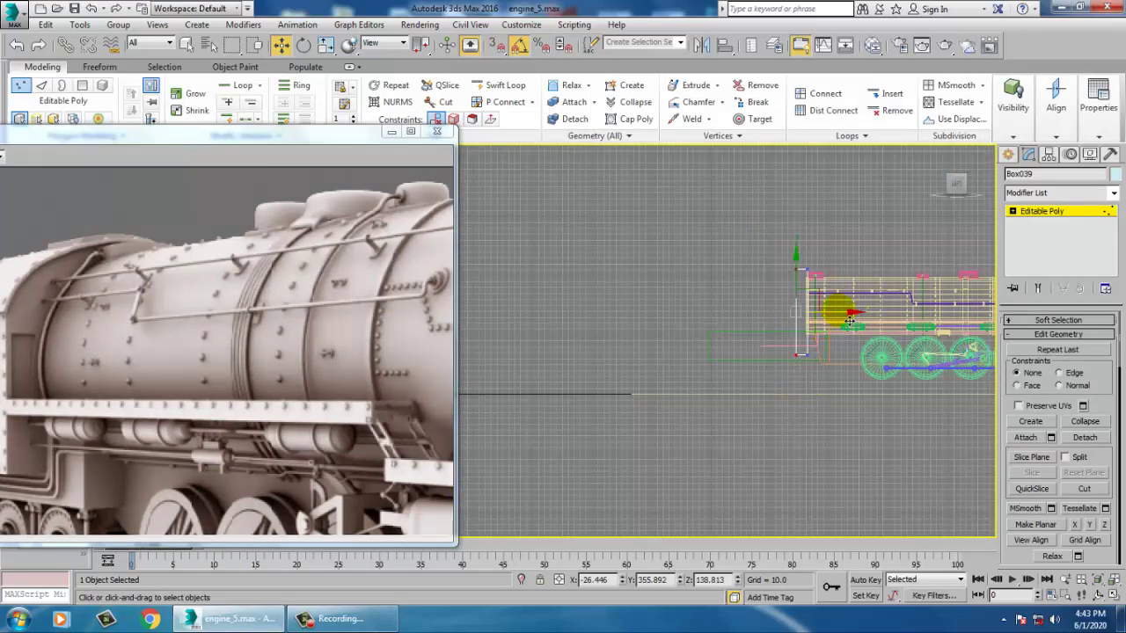
drag(734, 320, 746, 320)
drag(184, 133, 319, 118)
drag(738, 324, 771, 324)
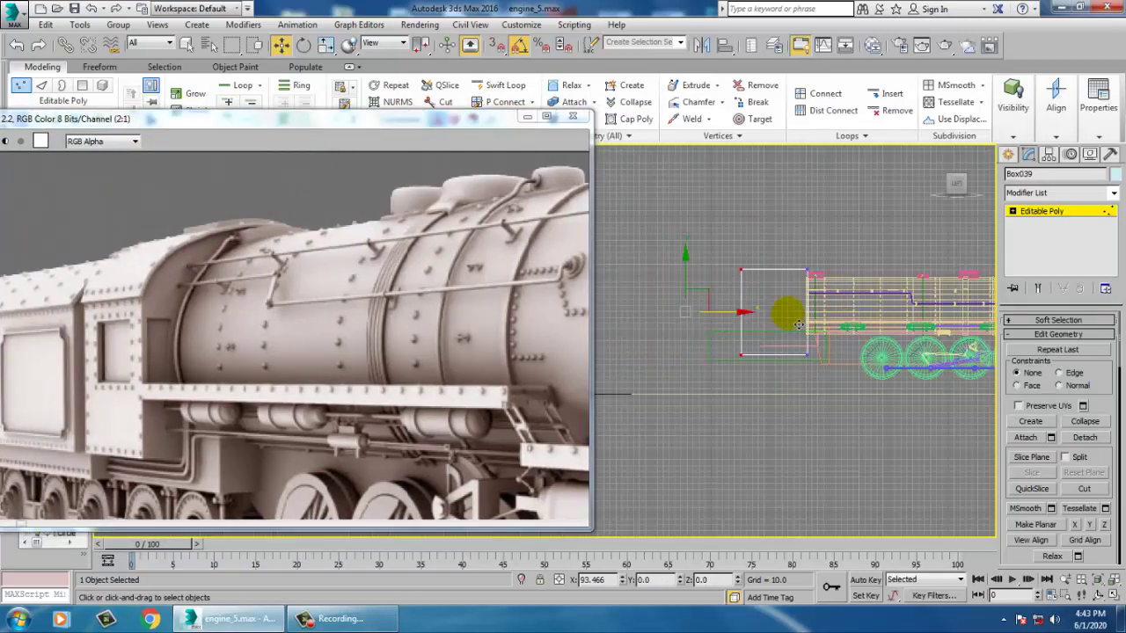
click(1049, 208)
Shorten the green box by pulling its rear vertices forward until they line up with the cab box's rear
click(719, 332)
click(719, 336)
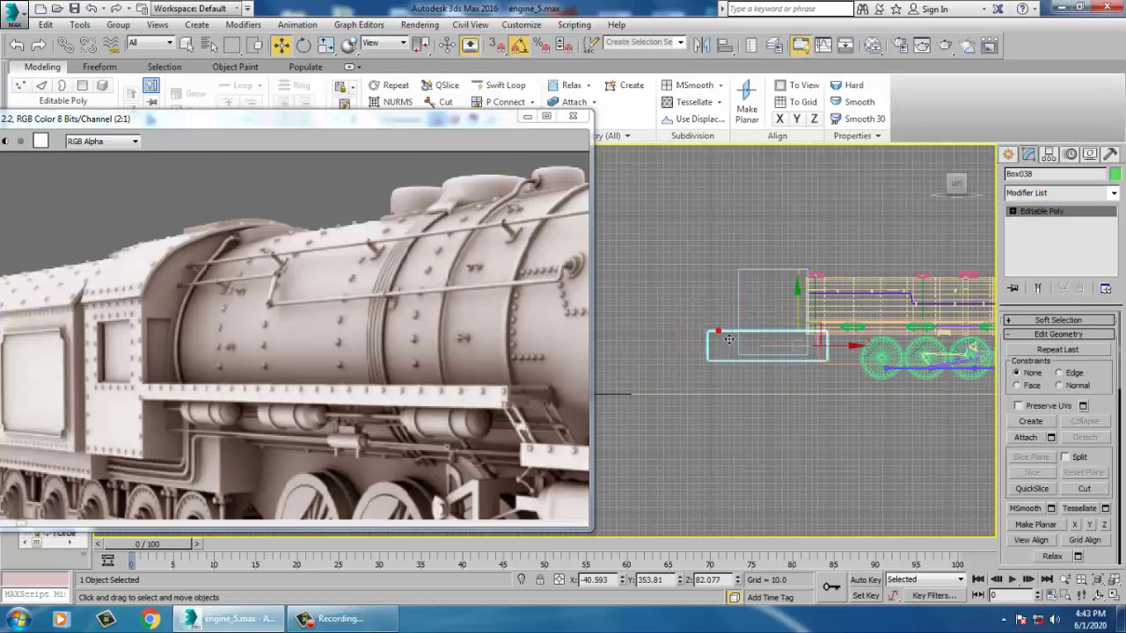
key(1)
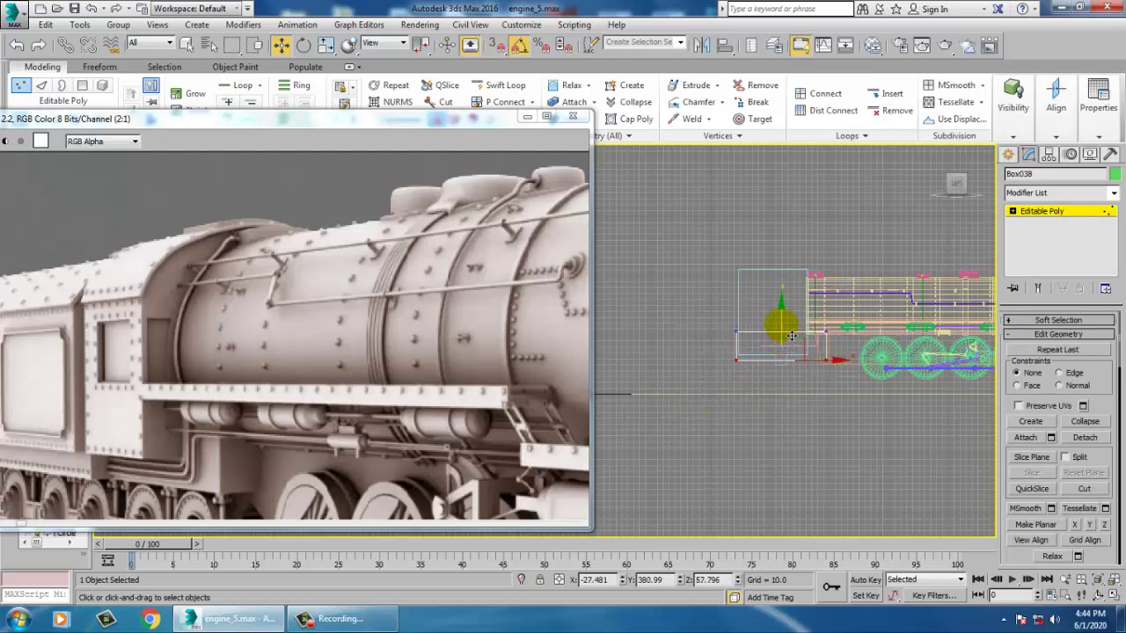
click(1050, 211)
key(alt+w)
right_click(744, 465)
key(alt+w)
alt+middle_drag(744, 360, 703, 348)
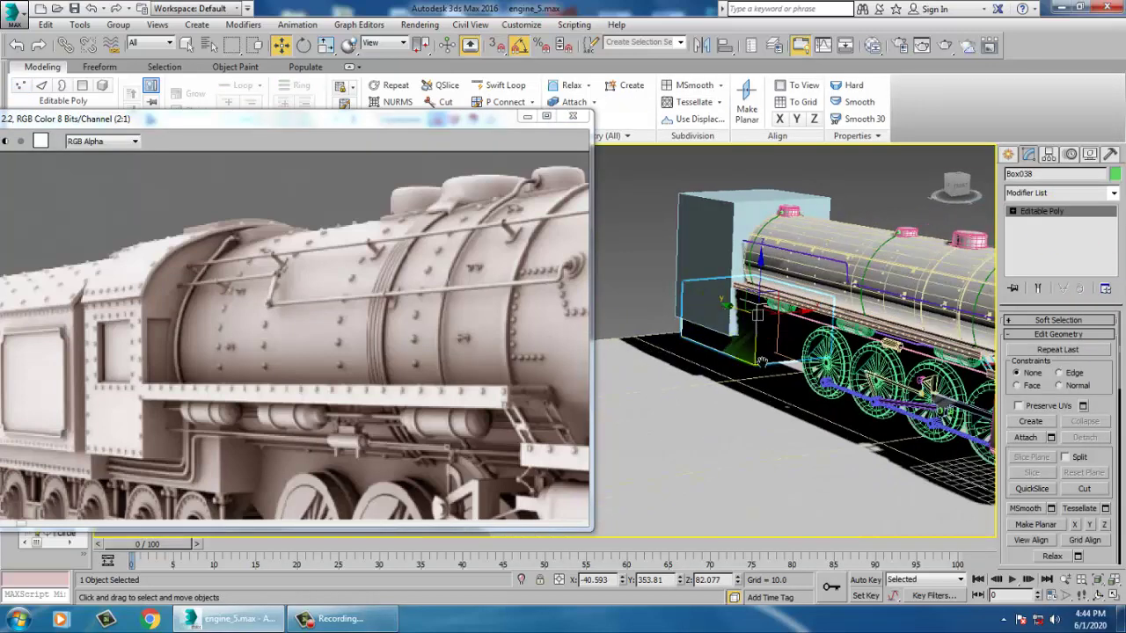
Scale the cab box slightly narrower across its width and convert it to Editable Poly again
alt+middle_drag(818, 352, 768, 361)
alt+middle_drag(846, 329, 824, 322)
click(777, 228)
key(r)
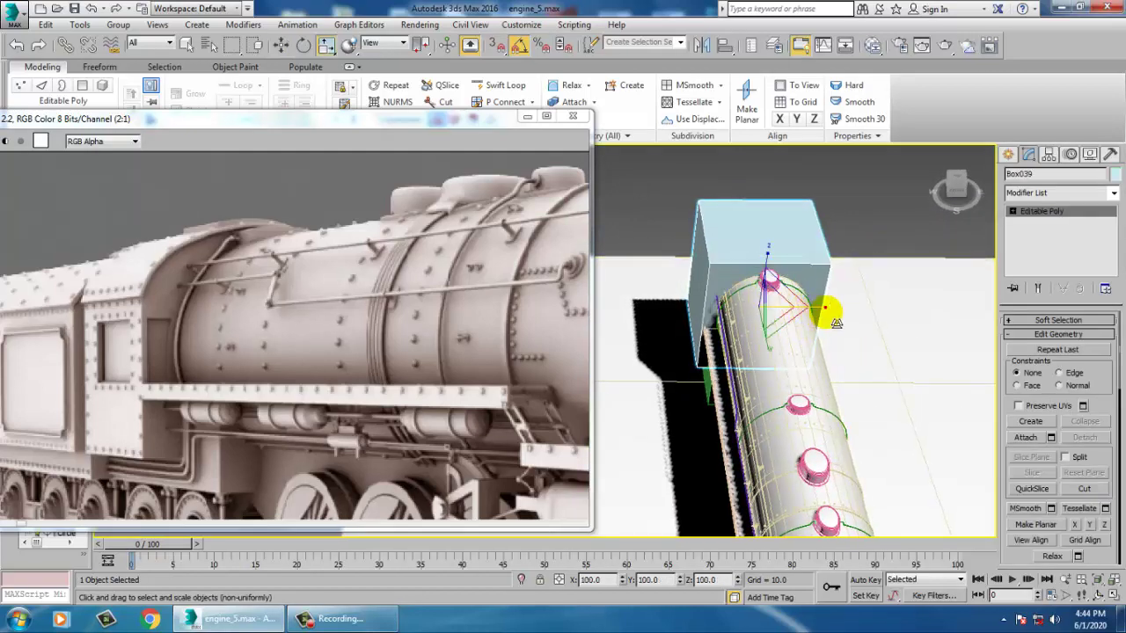
drag(825, 307, 822, 307)
alt+middle_drag(802, 298, 772, 238)
key(w)
right_click(794, 226)
mouse_move(840, 367)
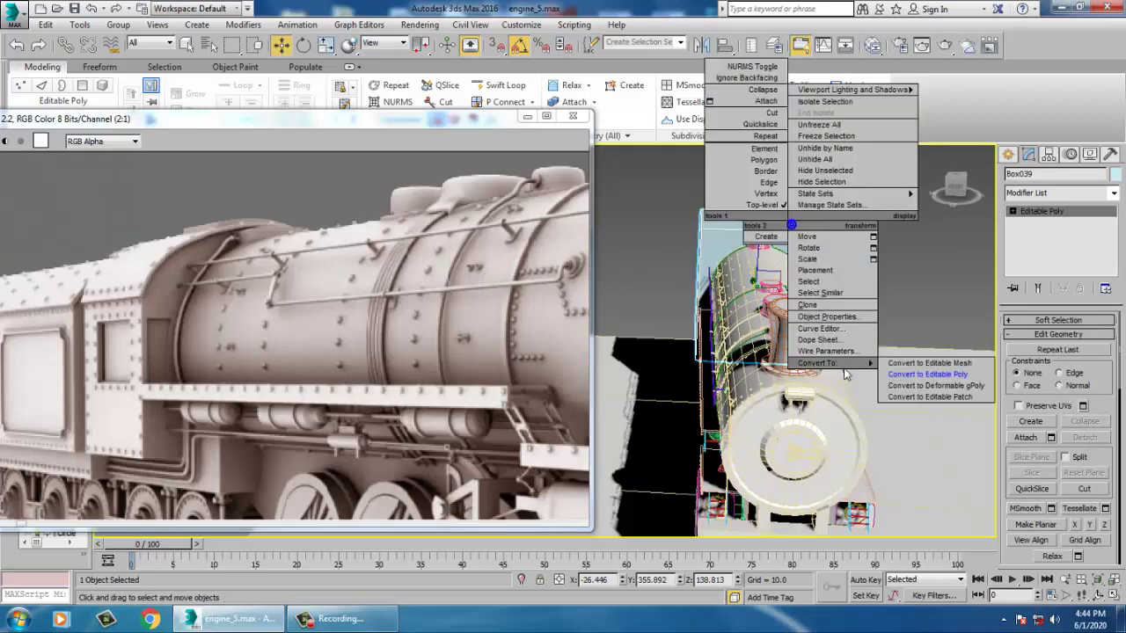
click(930, 375)
alt+middle_drag(840, 293, 957, 258)
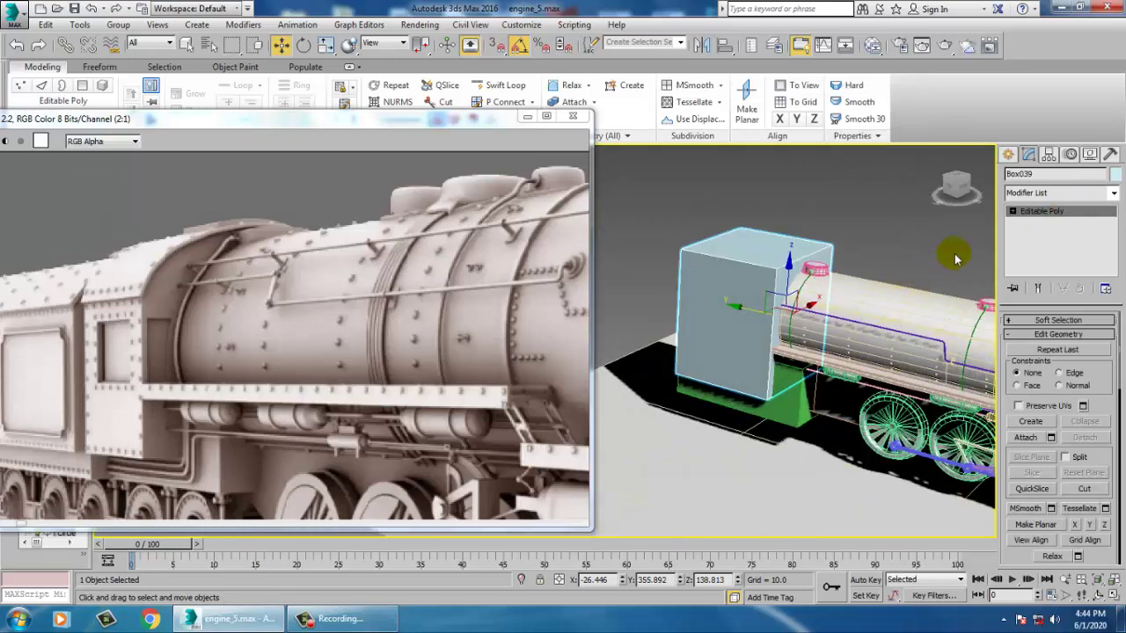
Round the cab's two upper side edges with a Chamfer of 45.657 and 4 segments
click(1012, 211)
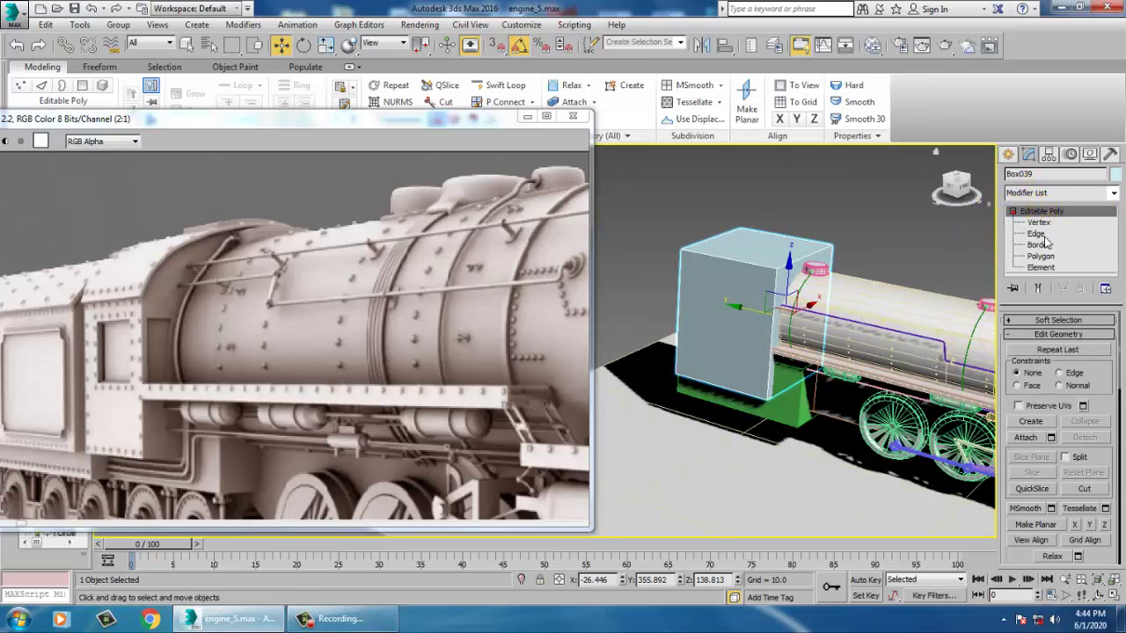
click(1037, 233)
click(737, 260)
click(814, 252)
click(1051, 398)
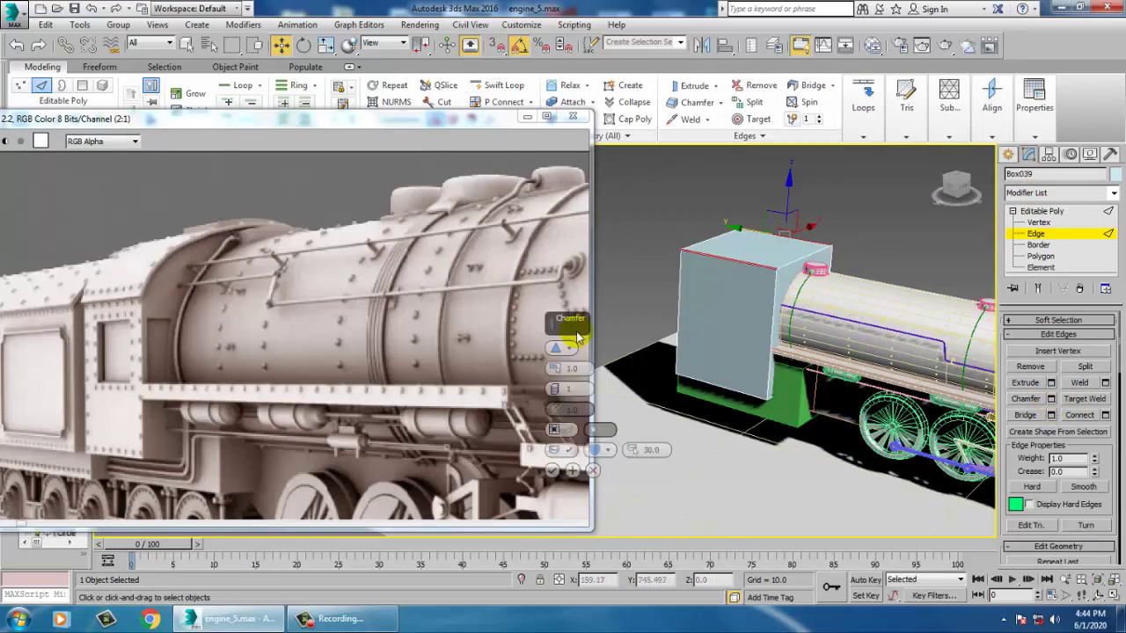
drag(558, 370, 546, 281)
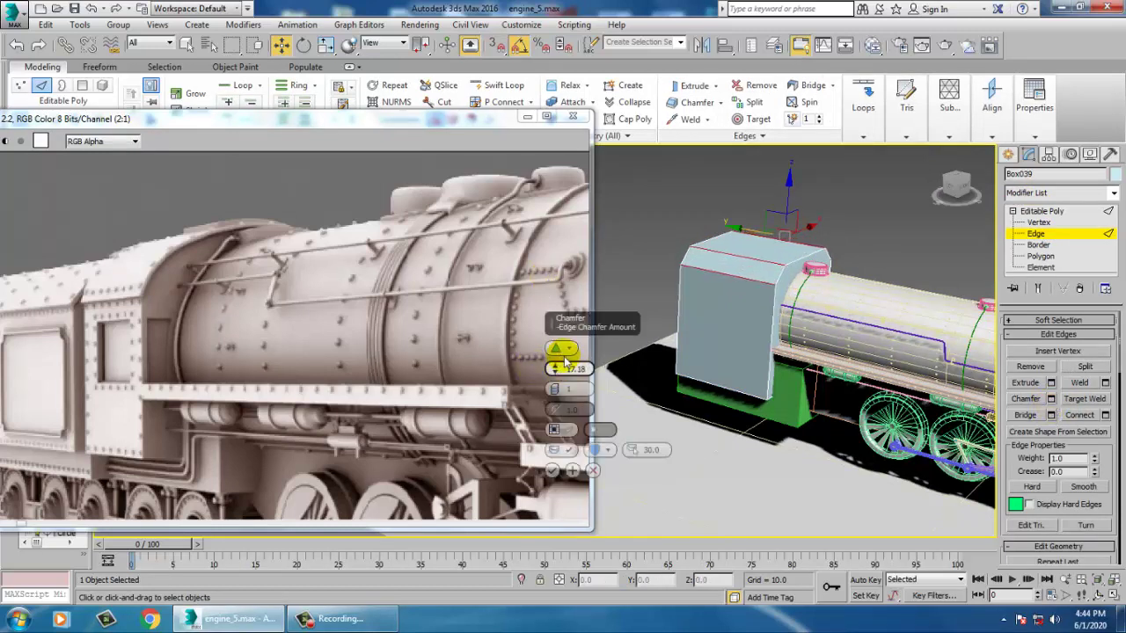
drag(556, 390, 536, 215)
alt+middle_drag(921, 241, 695, 264)
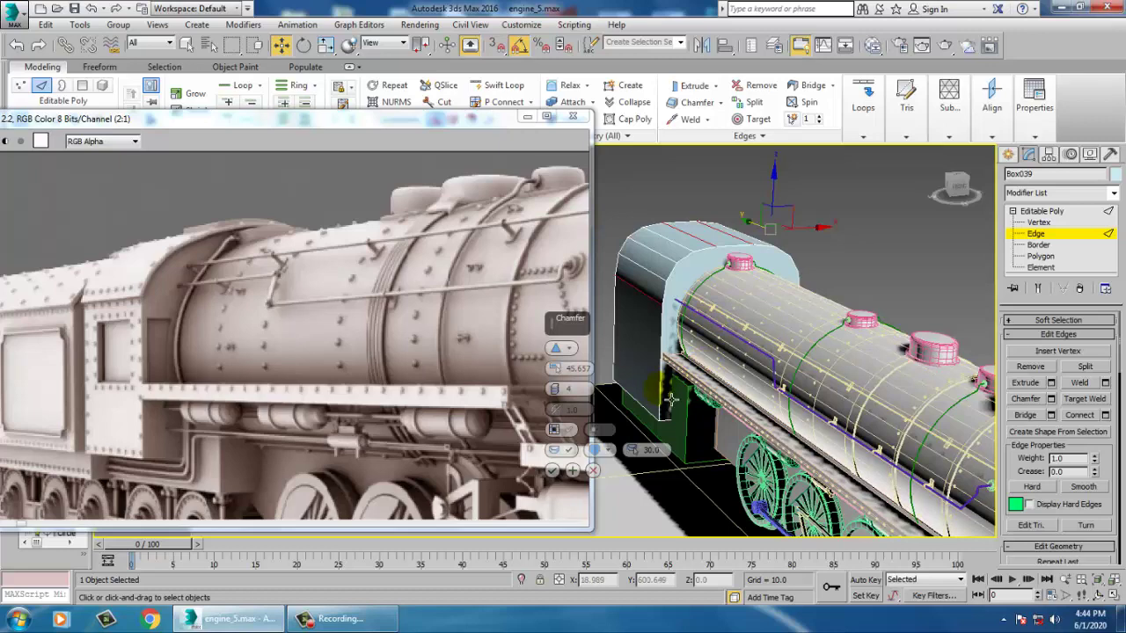
click(553, 470)
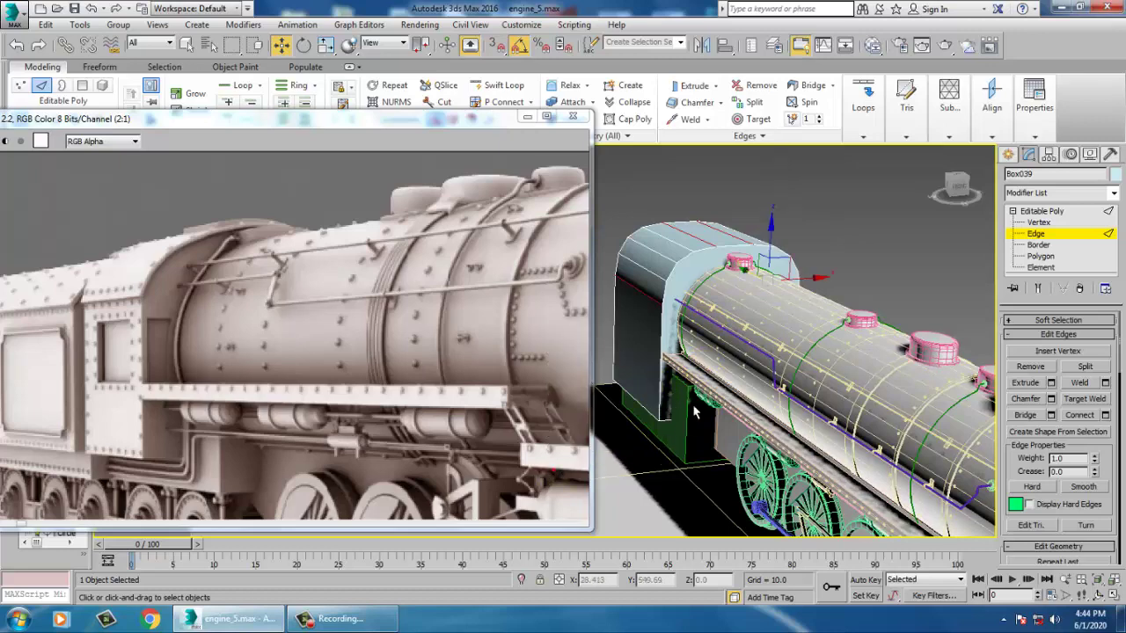
Raise the cab roof's curved vertices to about Z 201 and convert the cab to Editable Poly again
alt+middle_drag(696, 412, 825, 374)
key(1)
alt+middle_drag(795, 297, 706, 228)
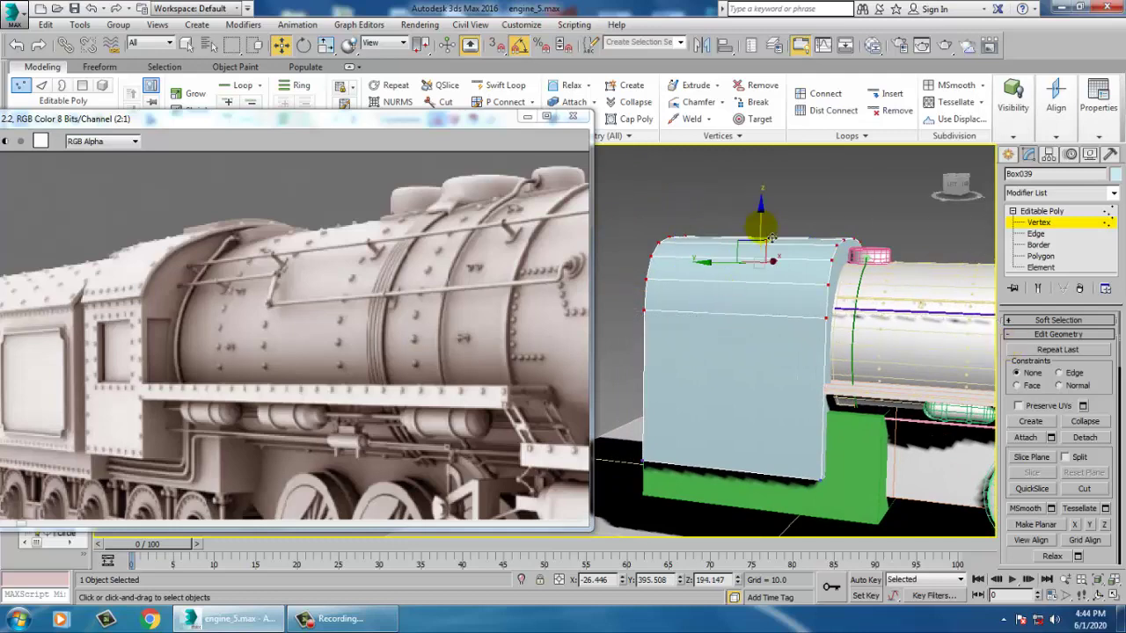
drag(762, 219, 763, 206)
alt+middle_drag(791, 214, 887, 260)
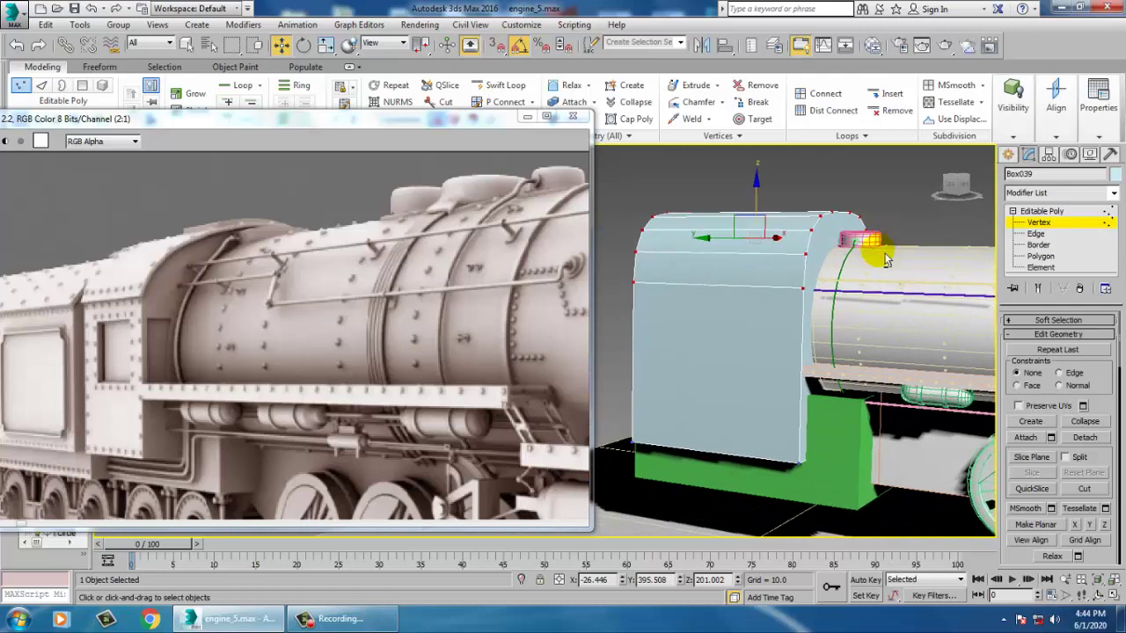
click(1042, 211)
right_click(778, 315)
mouse_move(843, 453)
click(920, 465)
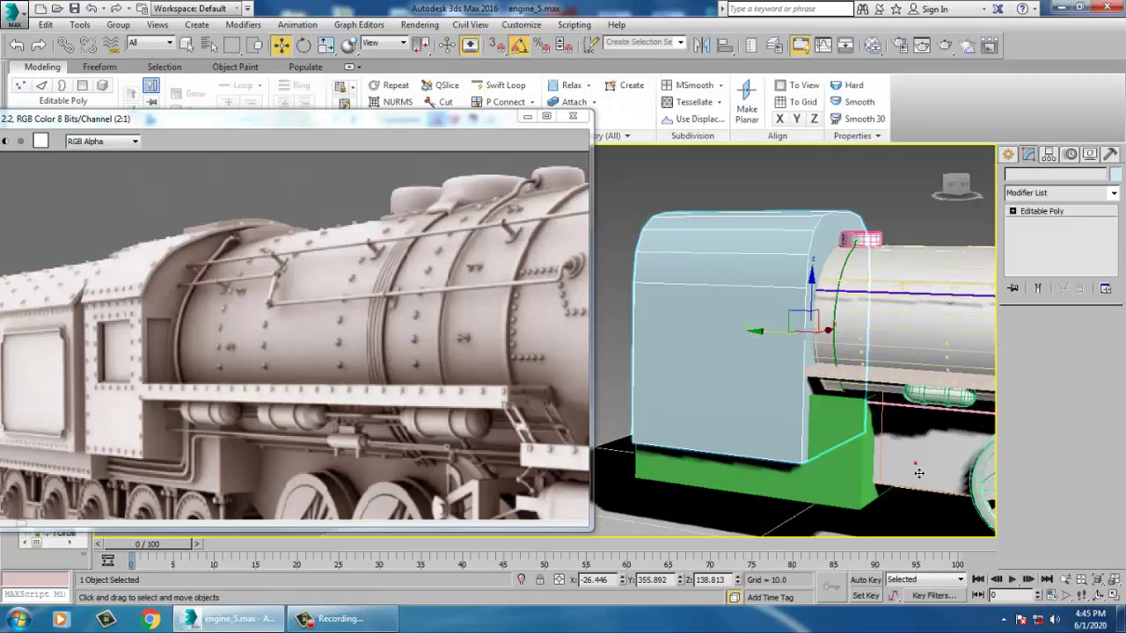
Isolate the cab and cut horizontal edges across its end face between matching corners of the roof curve
alt+middle_drag(880, 370, 844, 310)
key(alt+q)
scroll(909, 289, down, 3)
right_click(816, 255)
click(794, 139)
click(734, 319)
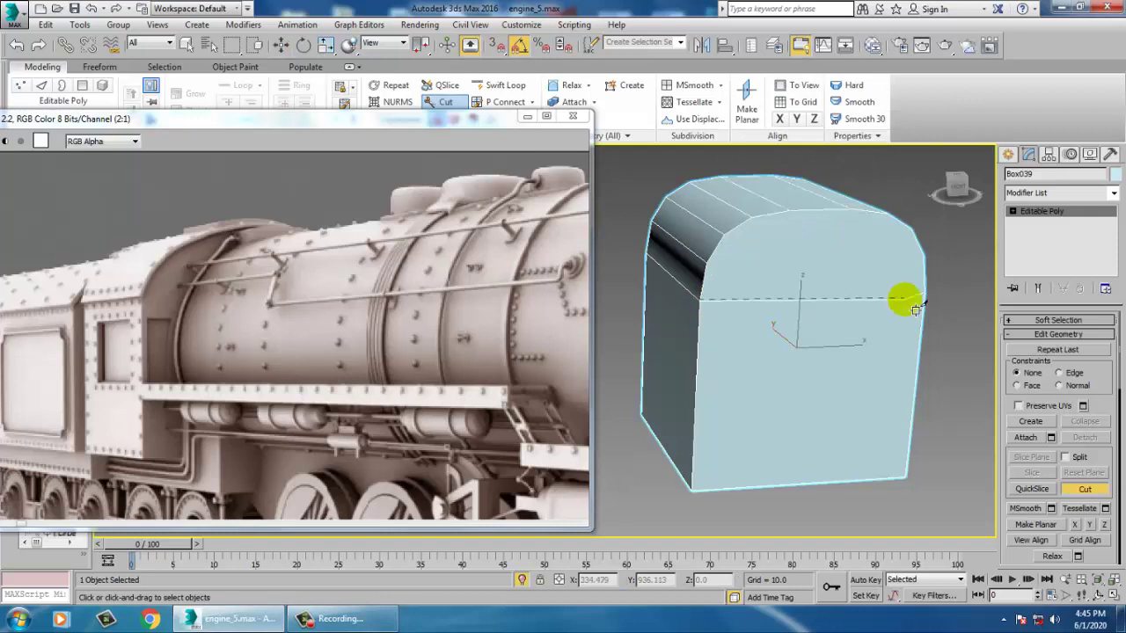
key(F3)
click(708, 268)
click(918, 256)
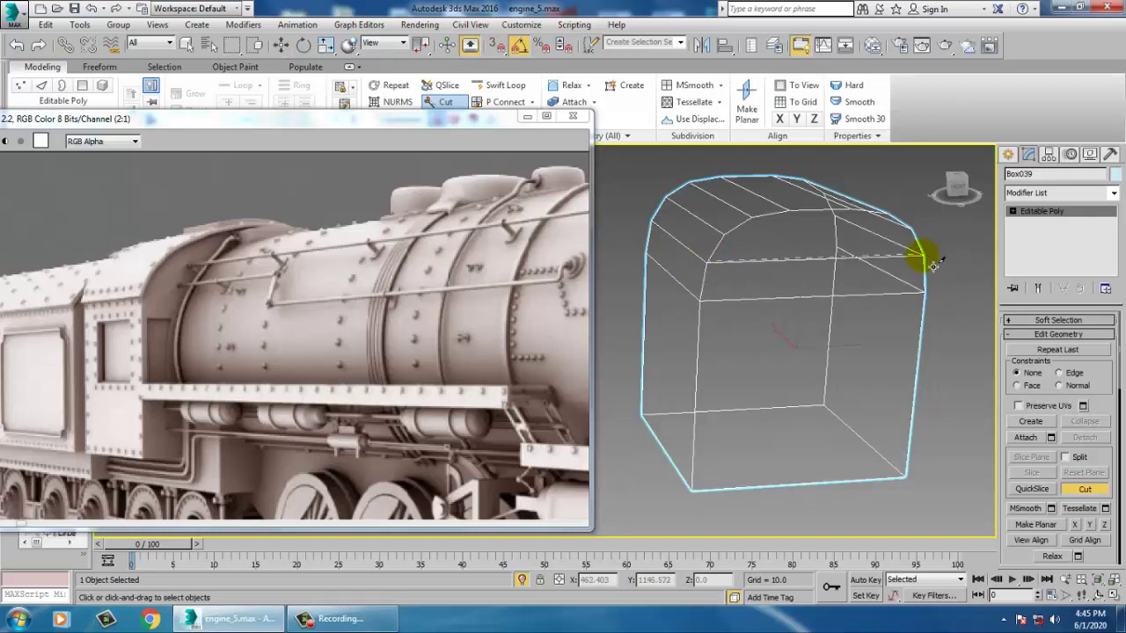
click(919, 232)
right_click(910, 231)
Restore the shaded display and end the cab's isolation to show the whole engine again
key(F3)
alt+middle_drag(732, 288, 767, 283)
alt+middle_drag(814, 313, 832, 291)
right_click(831, 290)
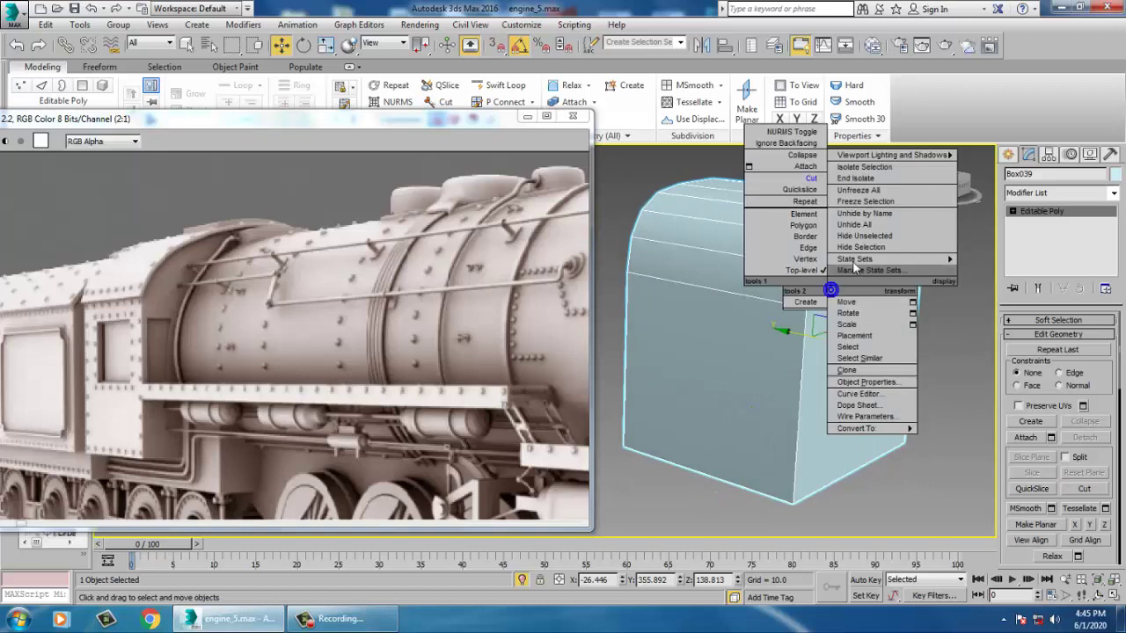
click(881, 178)
alt+middle_drag(783, 350, 828, 352)
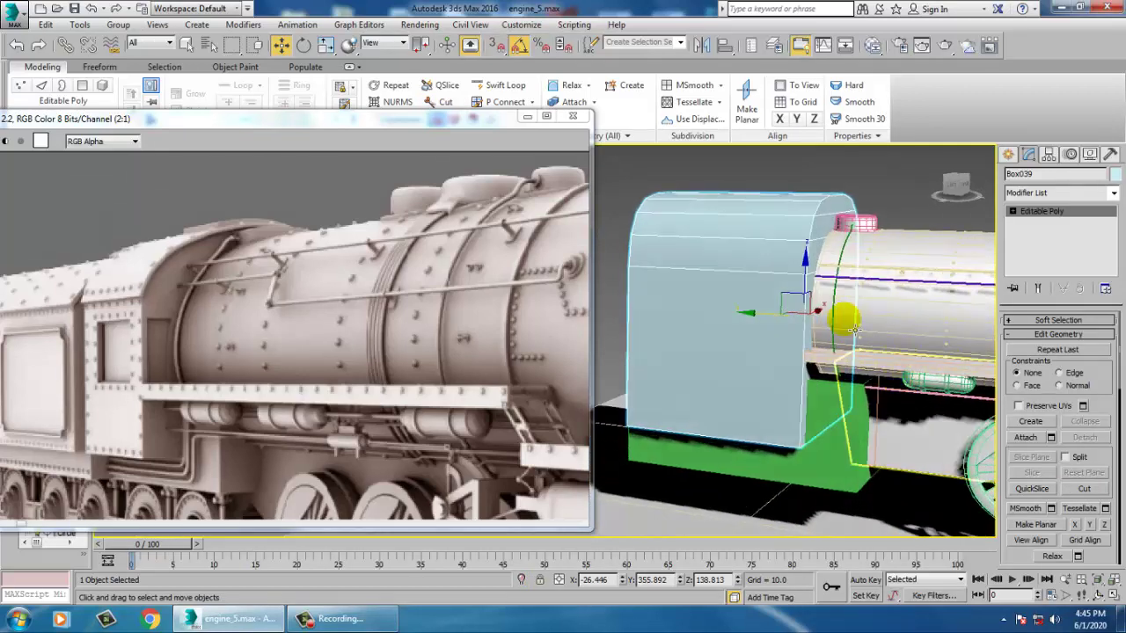
Add two closely spaced horizontal edge loops around the cab at running-board height with Swift Loop
click(507, 87)
drag(800, 379, 798, 363)
click(794, 352)
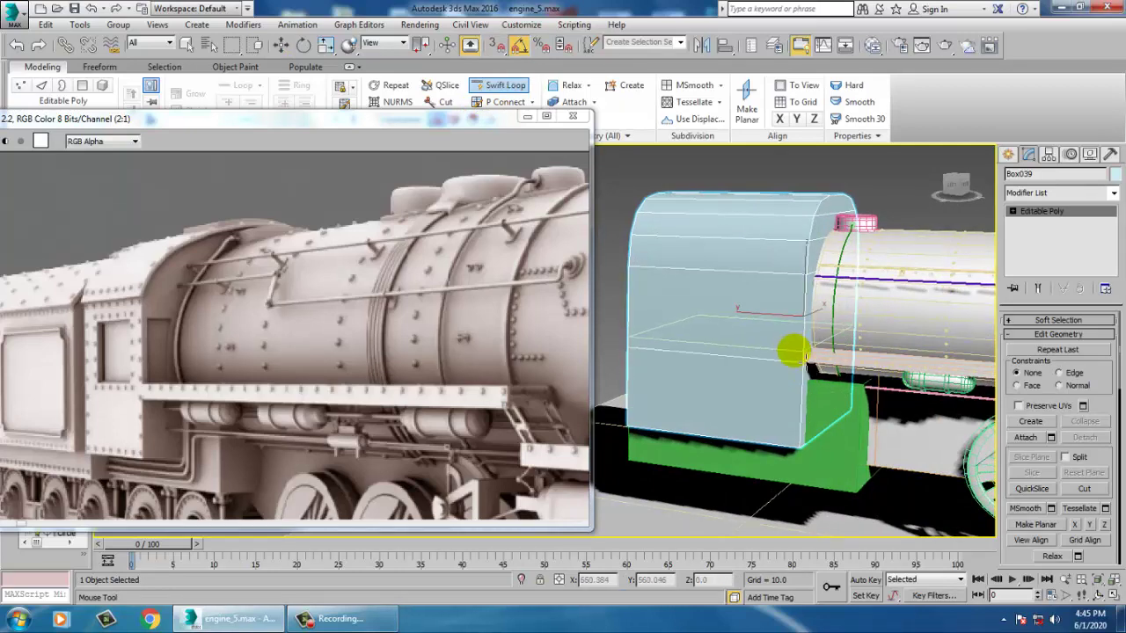
key(w)
alt+middle_drag(794, 351, 820, 343)
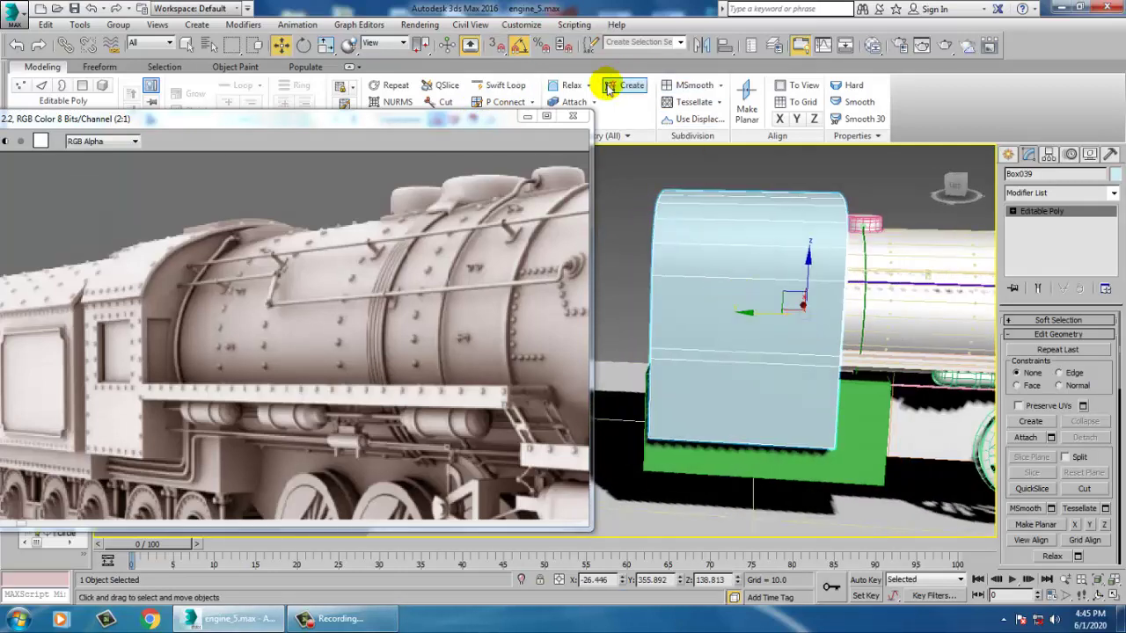
Add crosswise edge loops over the cab's sides and roof with Swift Loop, dividing its length
click(506, 86)
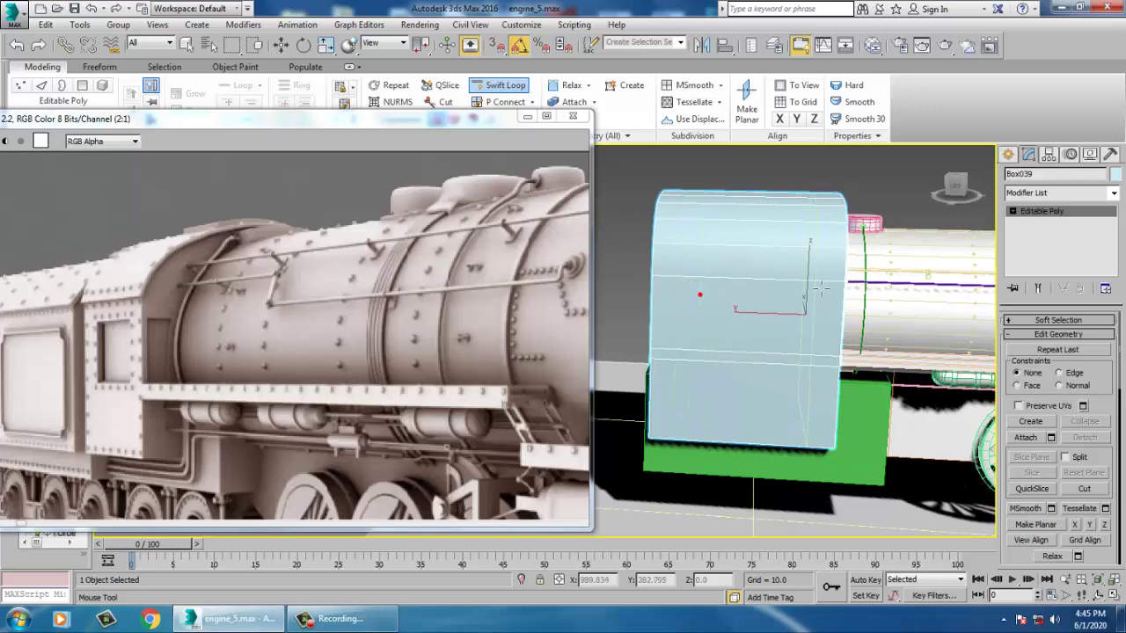
alt+middle_drag(888, 350, 834, 335)
alt+middle_drag(789, 264, 785, 228)
alt+middle_drag(807, 302, 785, 310)
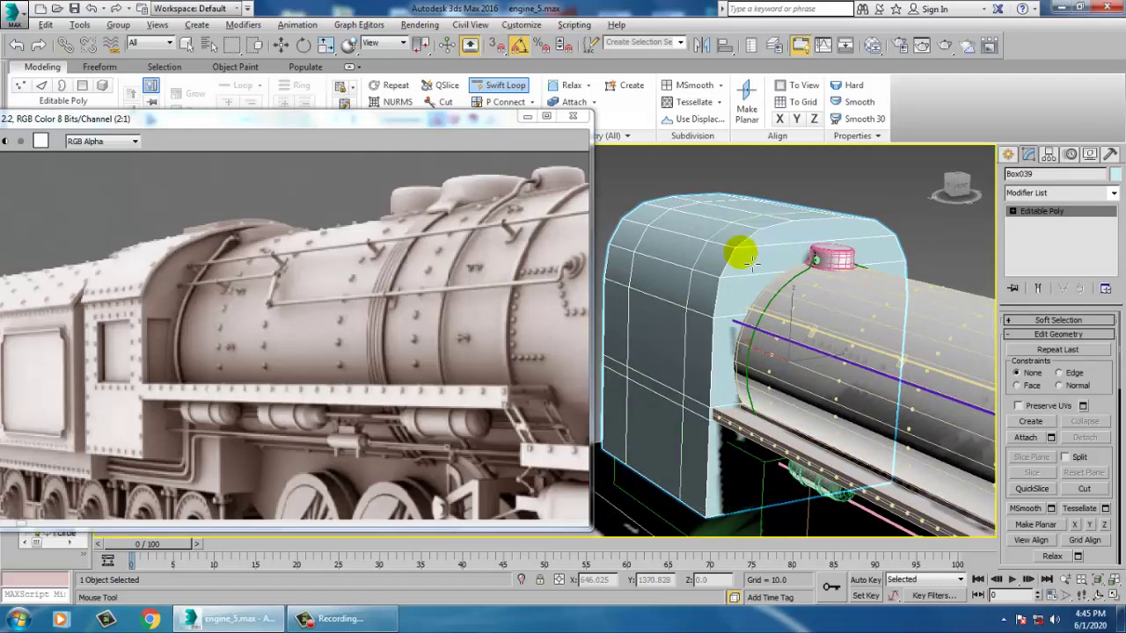
Isolate the cab from the rest of the engine and turn to its end face
key(alt+q)
middle_drag(752, 264, 838, 287)
key(w)
alt+middle_drag(748, 301, 778, 308)
right_click(759, 183)
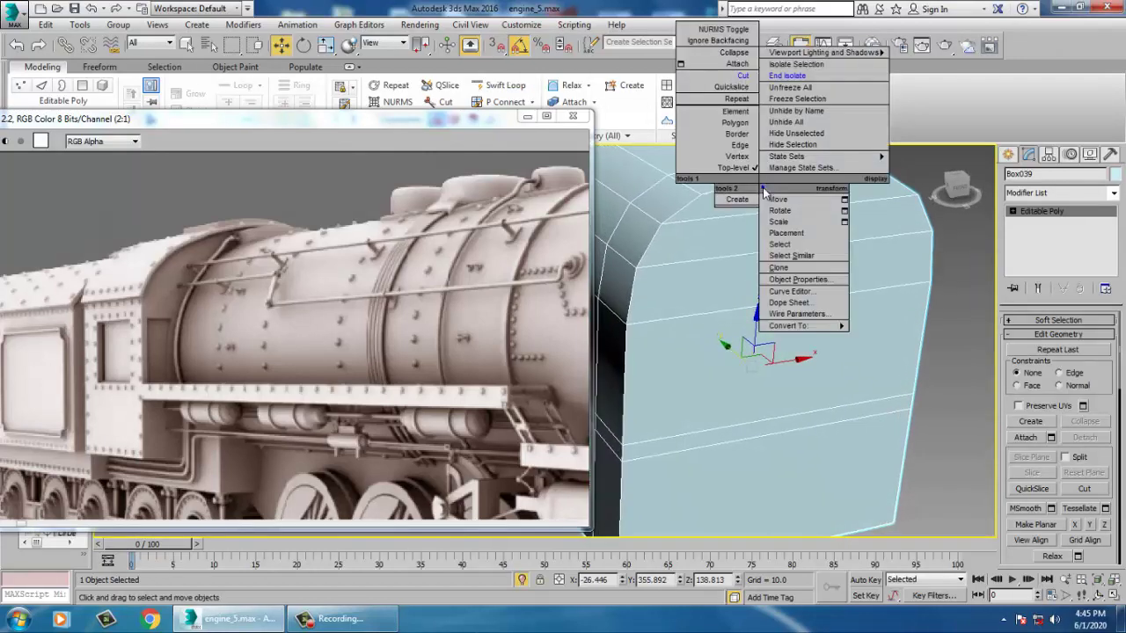
click(741, 77)
middle_drag(758, 255, 768, 229)
scroll(704, 199, down, 3)
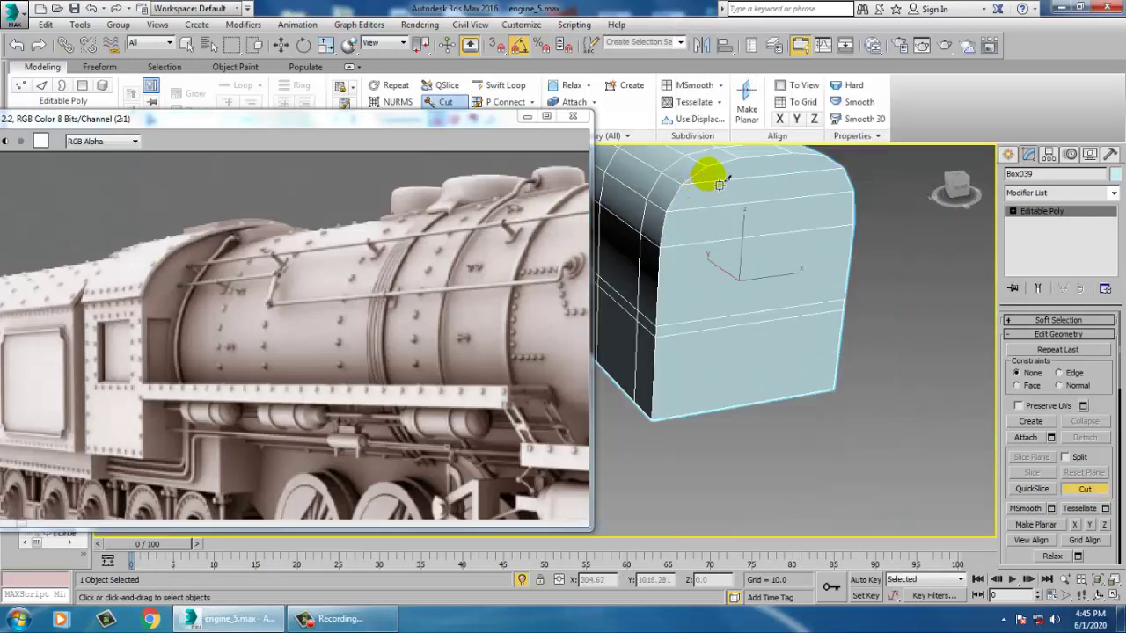
click(696, 417)
key(F3)
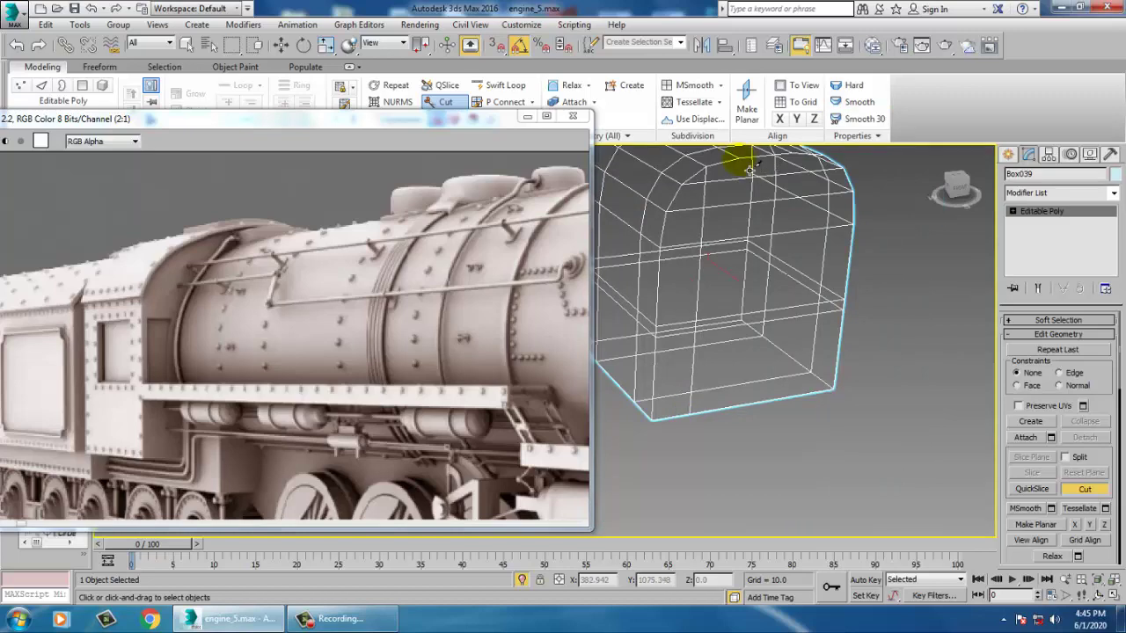
click(744, 355)
alt+middle_drag(797, 329, 813, 370)
right_click(818, 377)
mouse_move(811, 312)
alt+middle_down()
mouse_move(814, 249)
mouse_move(830, 310)
mouse_move(792, 281)
mouse_move(808, 340)
alt+middle_up()
key(F3)
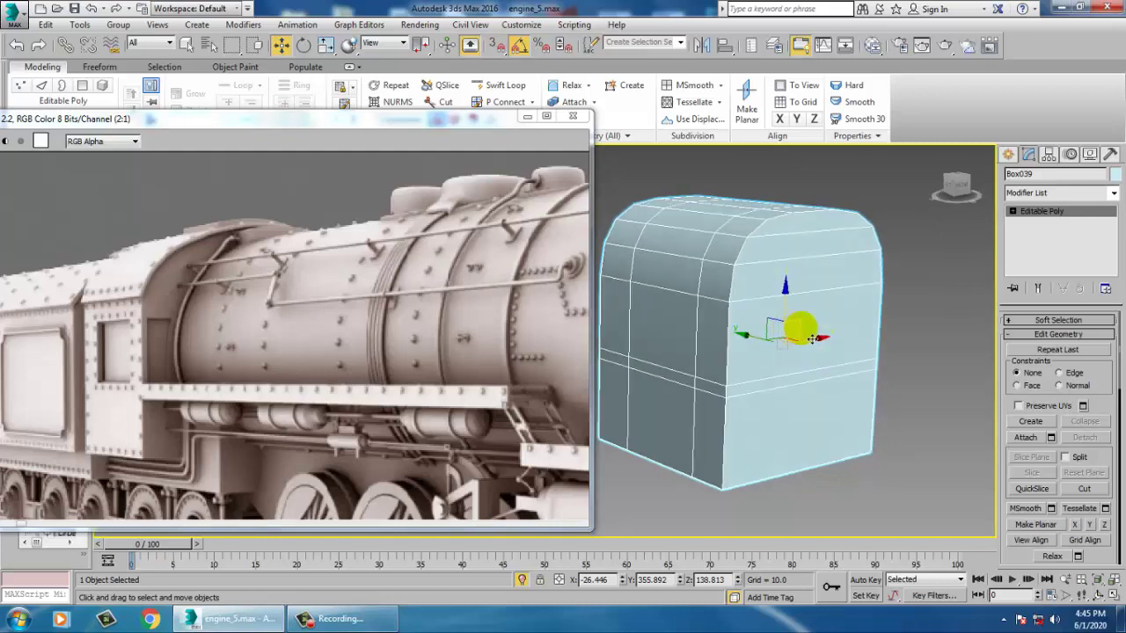
Add crosswise edge loops close to both ends of the cab with Swift Loop
middle_drag(794, 299, 884, 310)
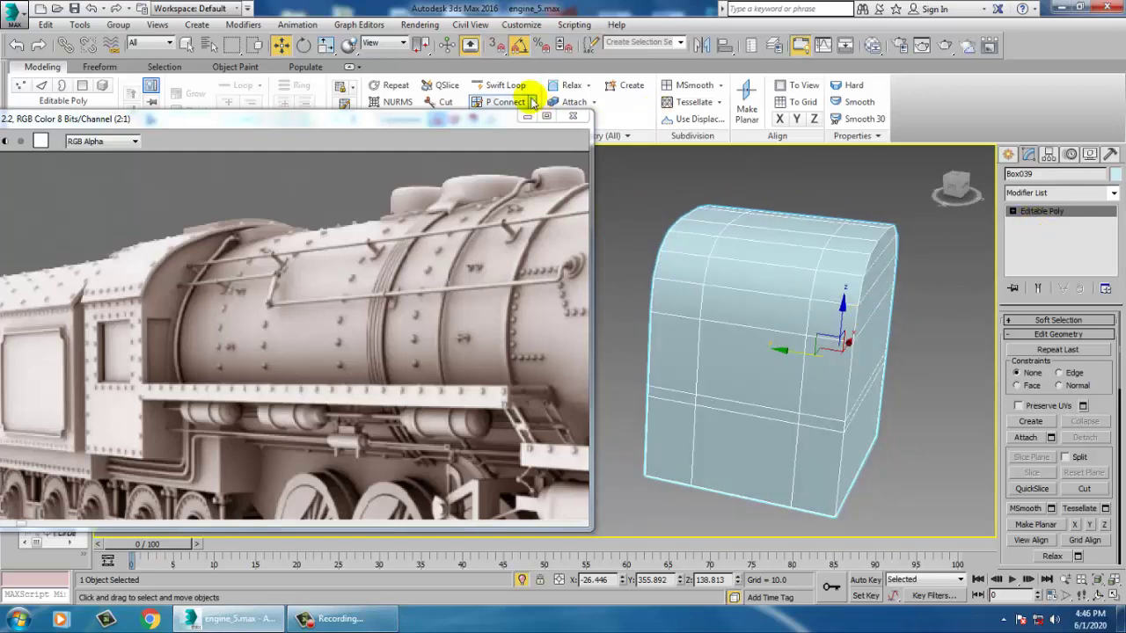
click(506, 85)
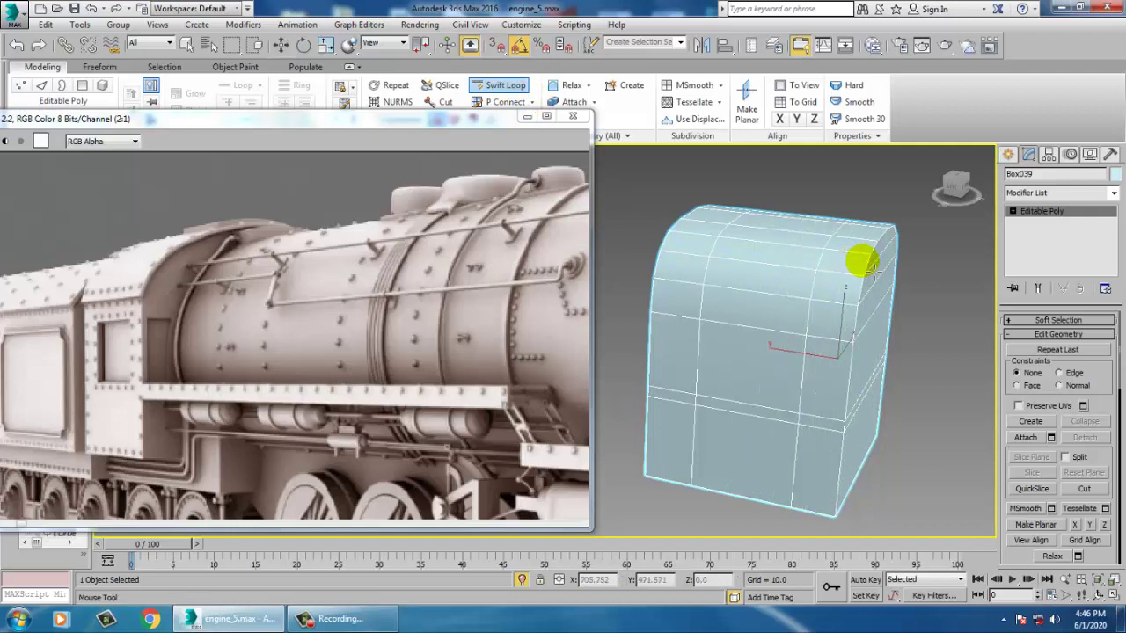
alt+middle_drag(868, 275, 711, 280)
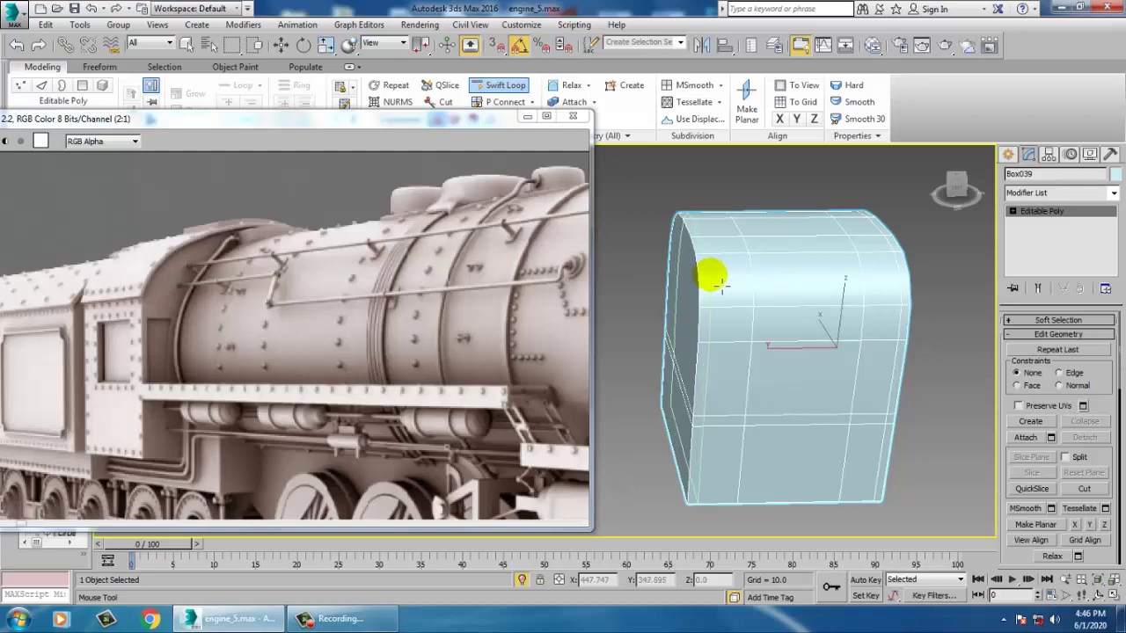
right_click(804, 299)
alt+middle_drag(871, 301, 812, 322)
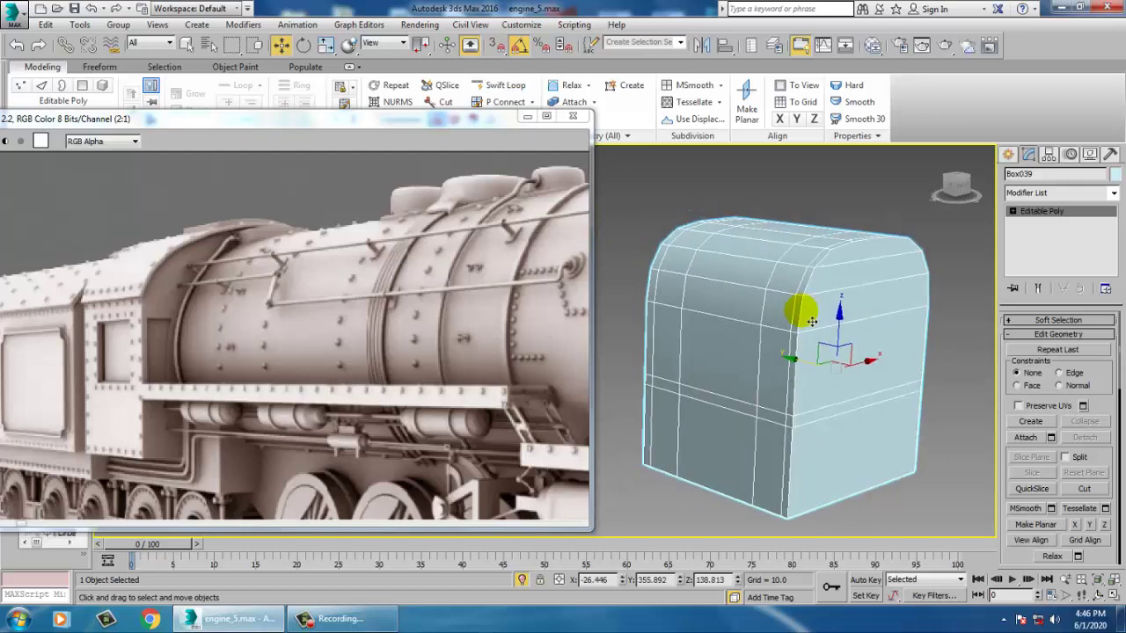
Add a horizontal edge loop around the cab just below the roof curve with Swift Loop and end the isolation
click(504, 85)
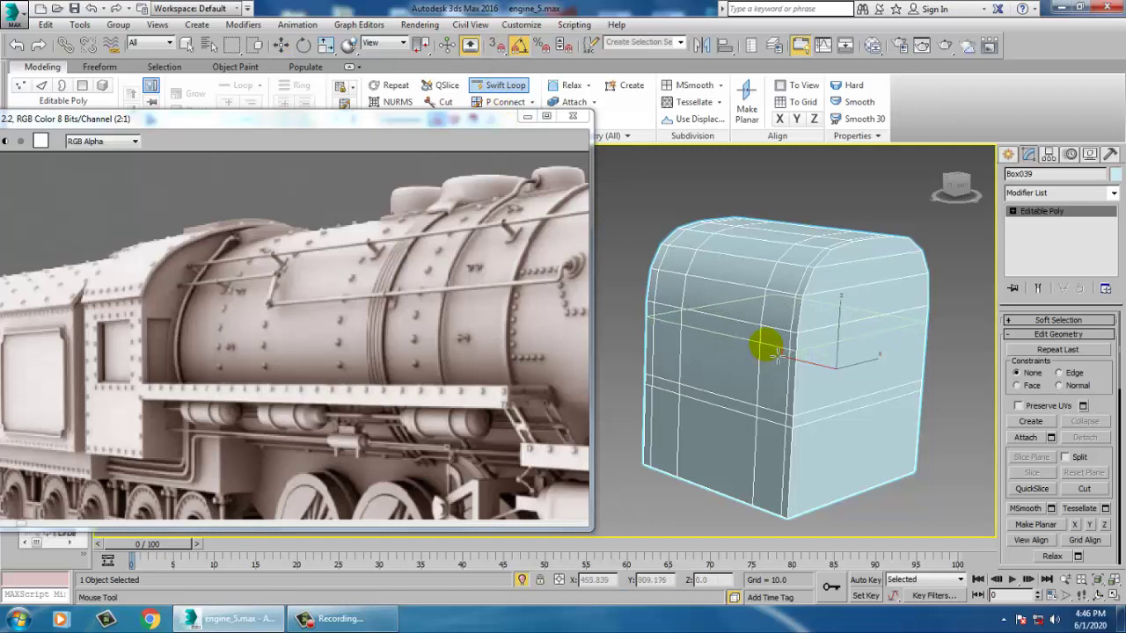
click(763, 308)
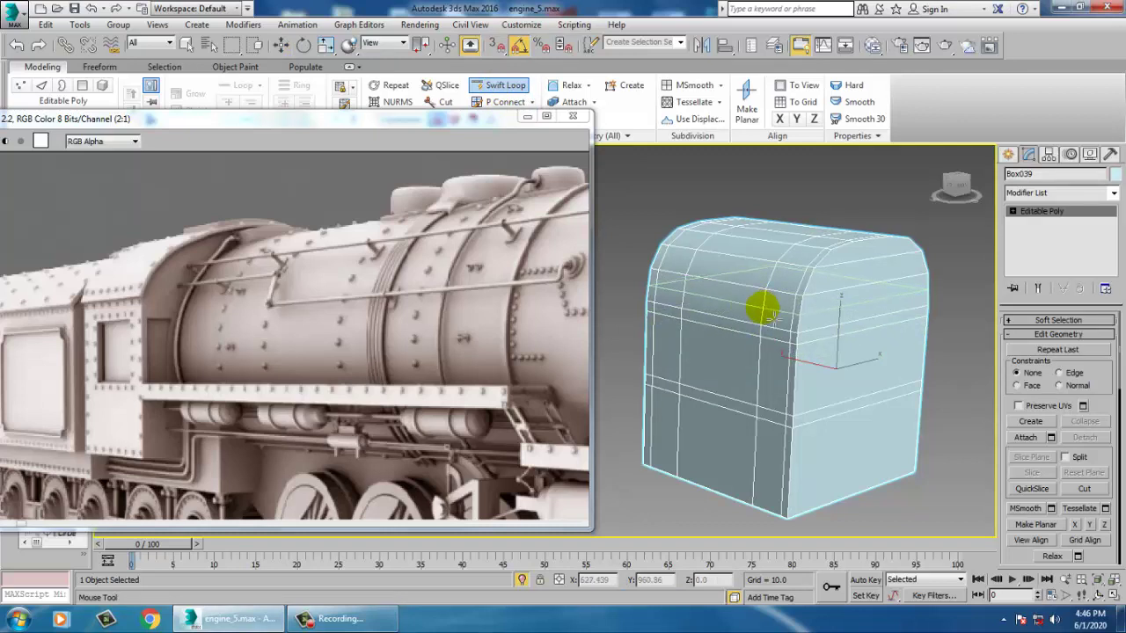
right_click(764, 308)
right_click(795, 241)
click(830, 130)
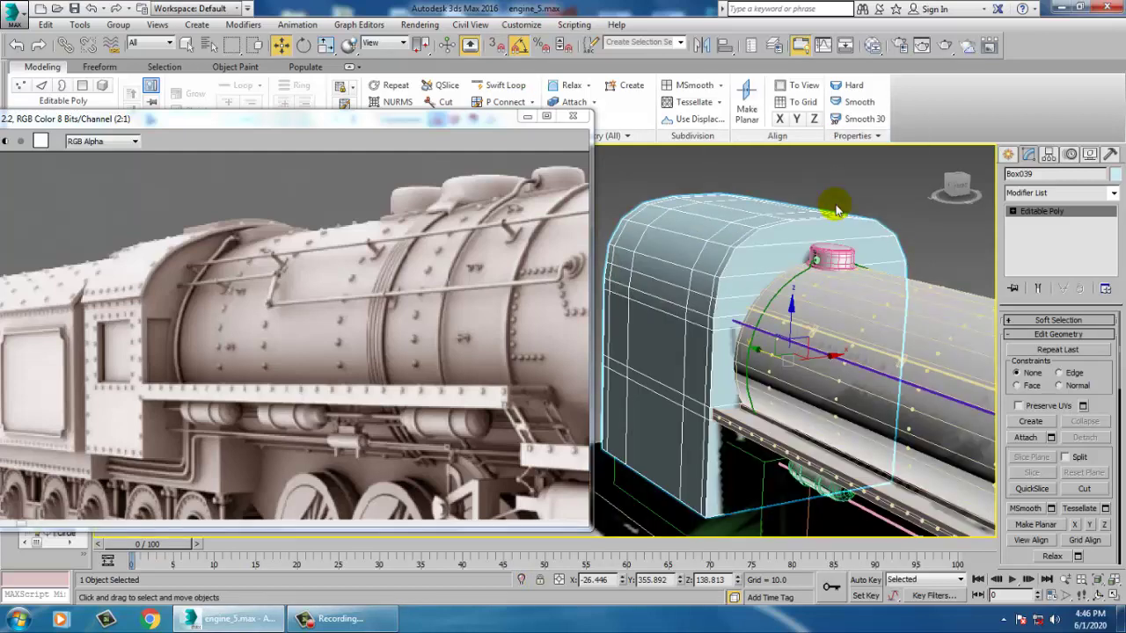
Select the narrow polygon strip on the cab's side just below the roof curve
click(1012, 211)
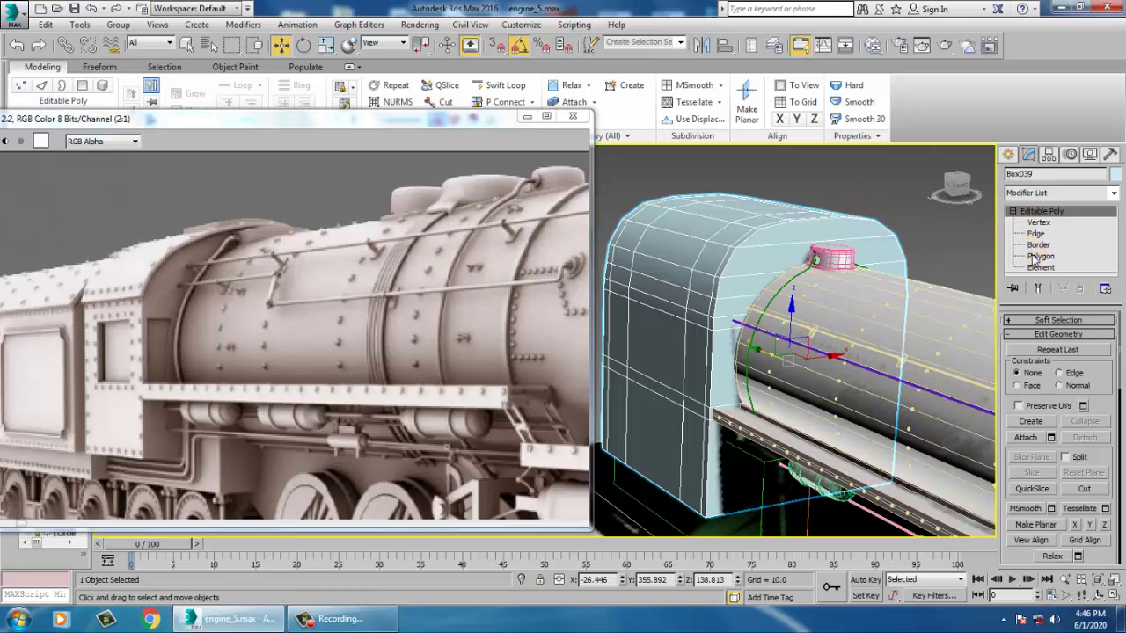
click(1038, 256)
click(701, 295)
click(739, 321)
alt+middle_drag(759, 330, 930, 350)
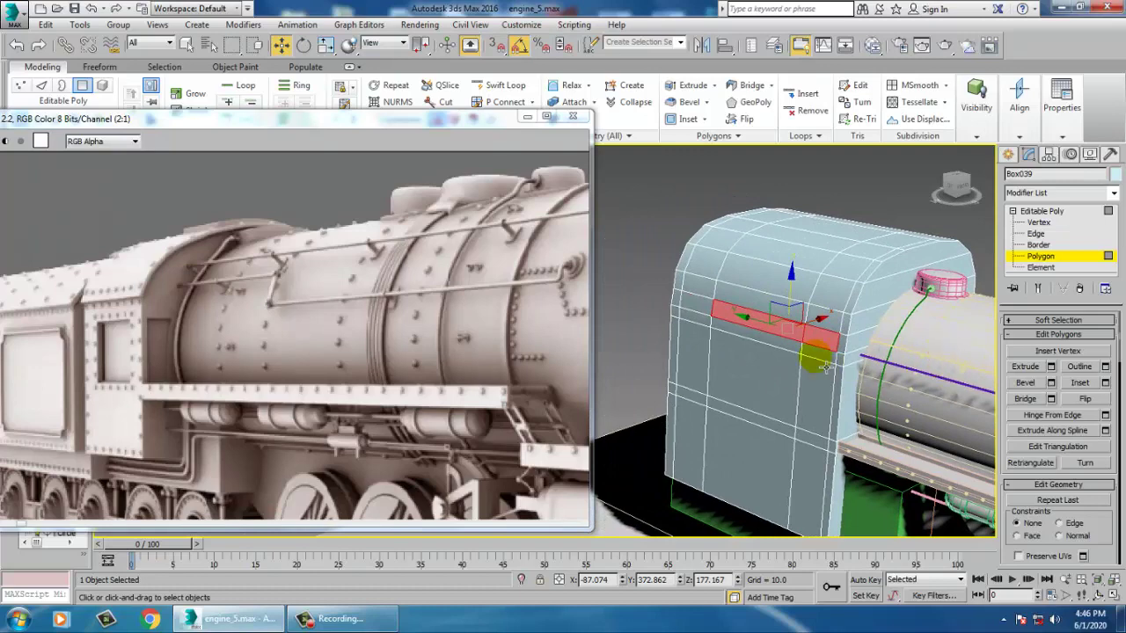
Select the cab's roof polygons down to the strip below the curve, moving the reference image aside and back
key(alt+w)
middle_drag(834, 248, 816, 253)
key(alt+w)
key(alt+w)
drag(478, 120, 252, 190)
middle_click(485, 368)
key(alt+w)
scroll(586, 348, up, 2)
middle_drag(588, 350, 590, 363)
middle_drag(869, 227, 686, 266)
scroll(685, 266, up, 4)
drag(646, 420, 651, 425)
key(alt+w)
middle_click(727, 425)
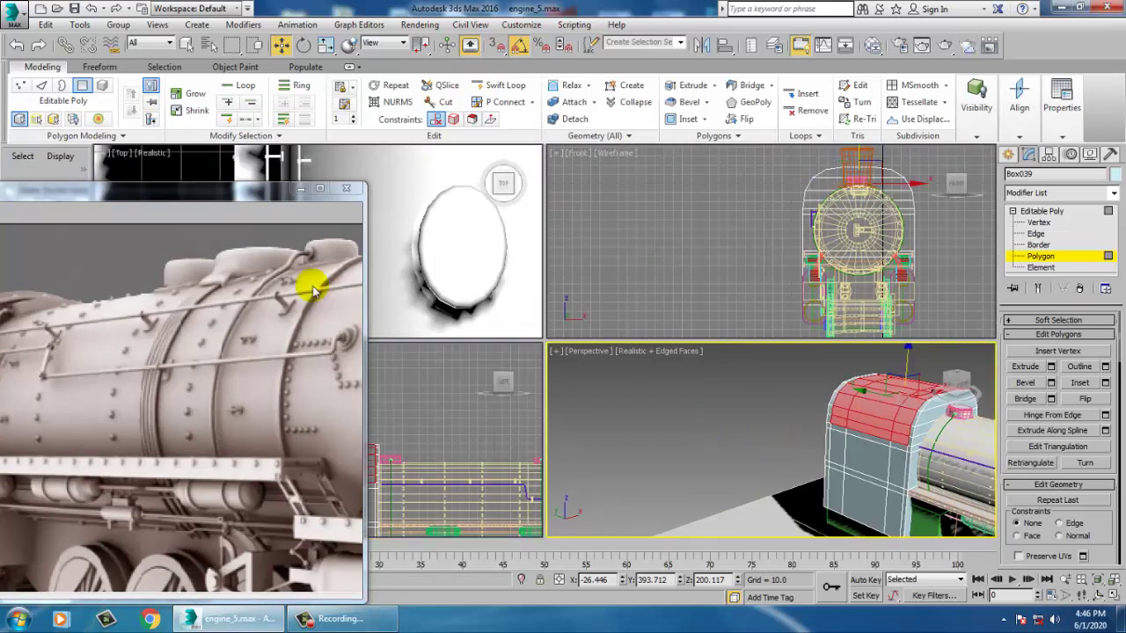
drag(160, 195, 347, 124)
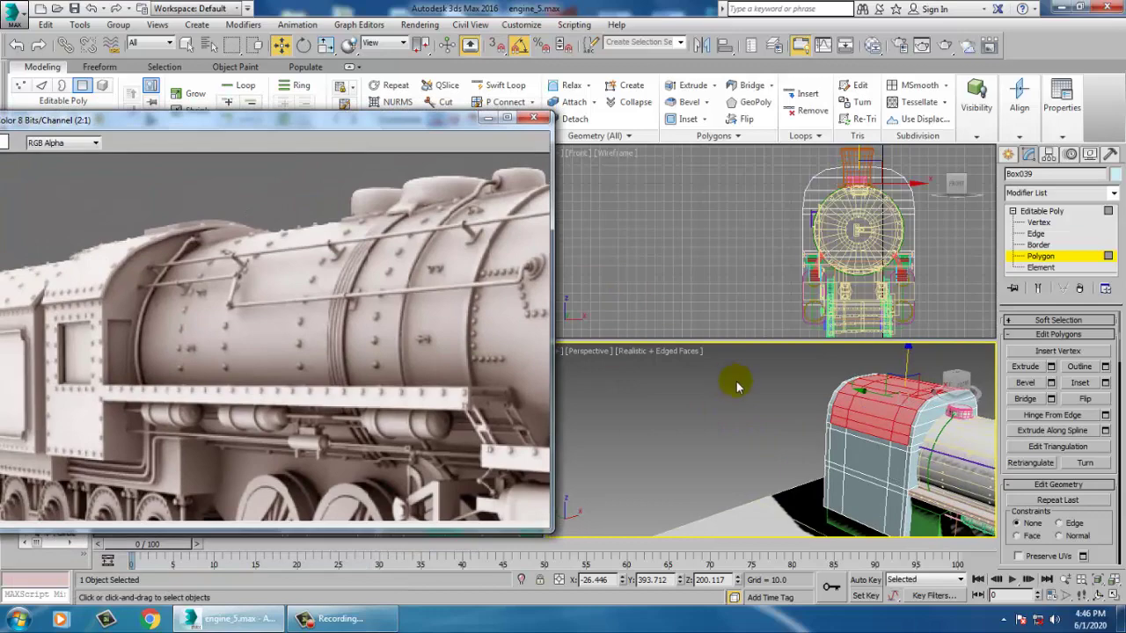
middle_drag(734, 385, 722, 386)
key(alt+w)
Add the narrow polygons along the roof's boiler-side edge to the selection
alt+middle_drag(843, 342, 653, 344)
alt+middle_drag(768, 330, 805, 361)
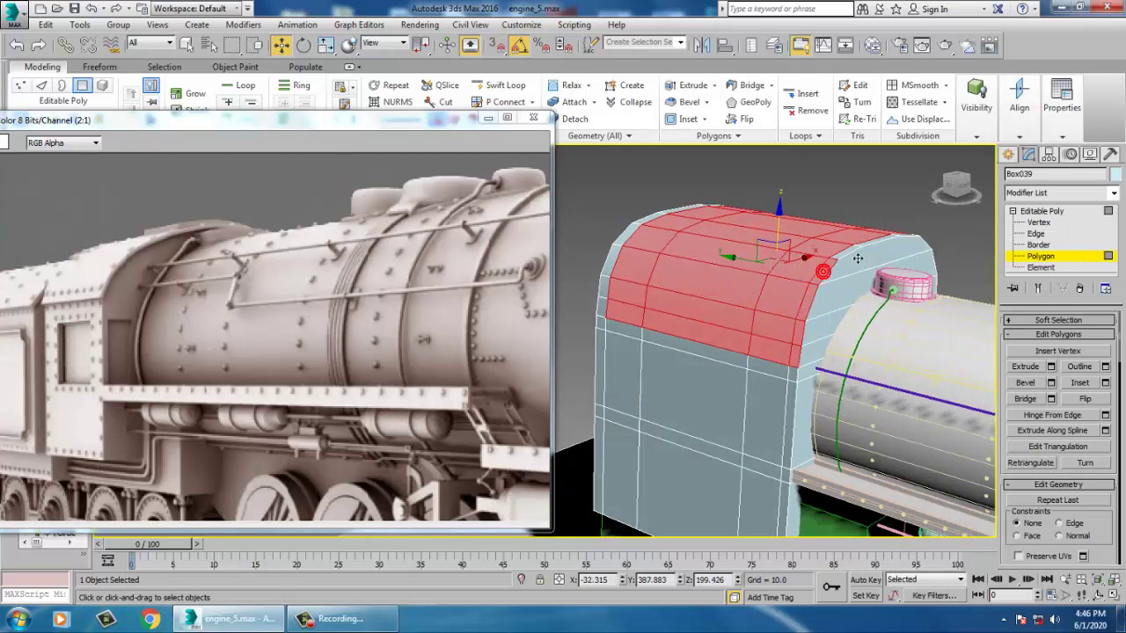
alt+middle_drag(859, 264, 810, 303)
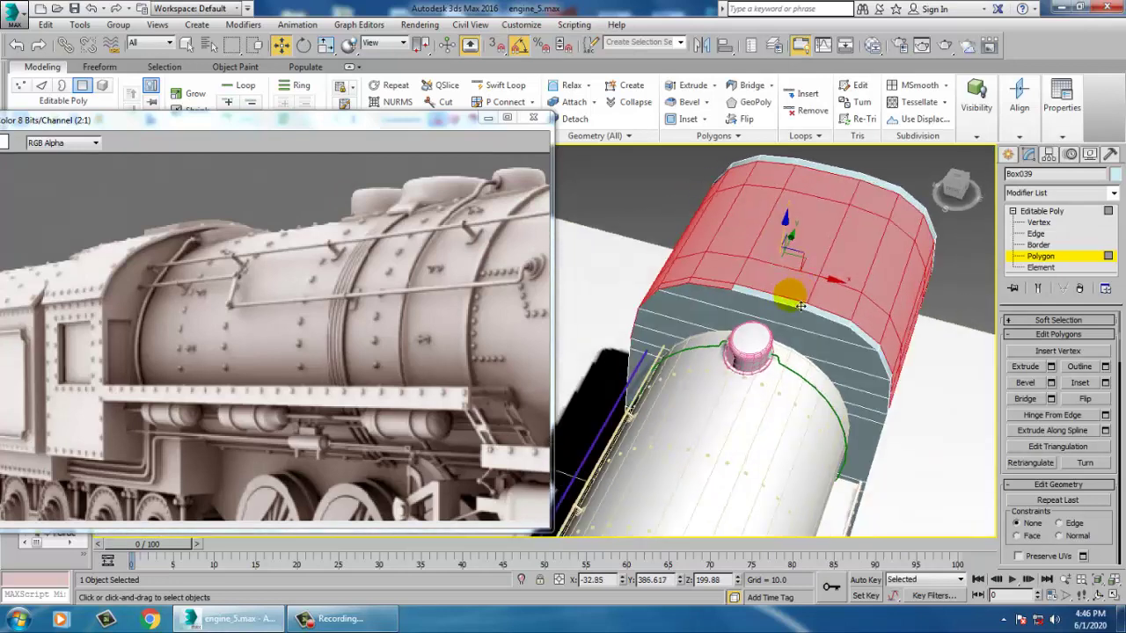
ctrl+click(835, 320)
alt+middle_drag(874, 346, 854, 363)
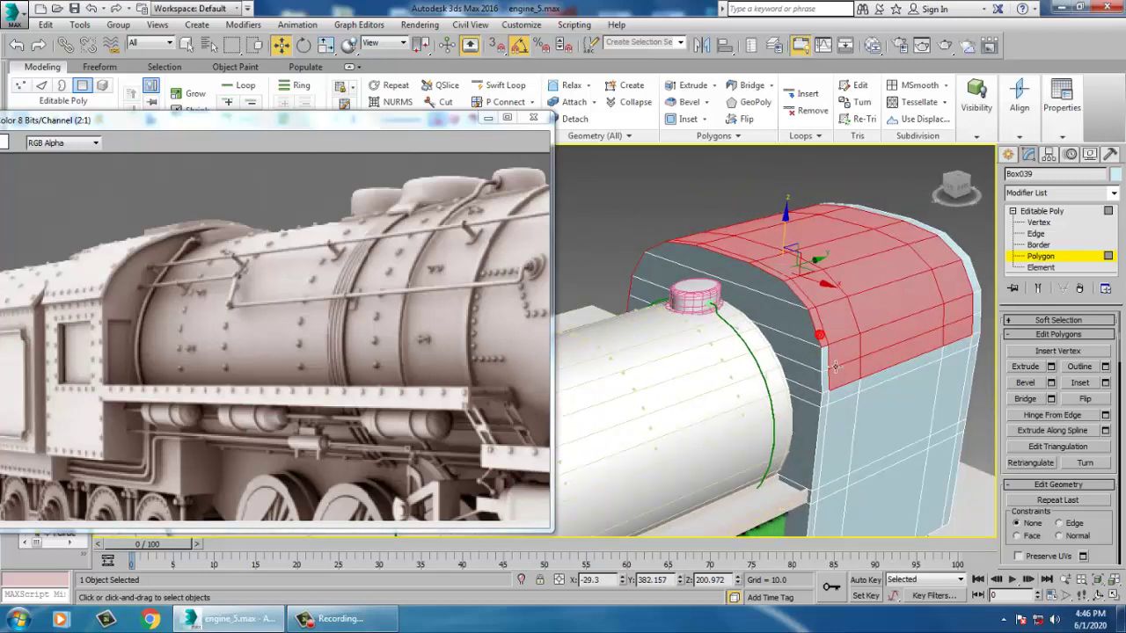
Add the narrow polygons along the roof's rear edge on both sides to the selection
alt+middle_drag(928, 372, 811, 387)
ctrl+click(724, 380)
scroll(827, 384, up, 4)
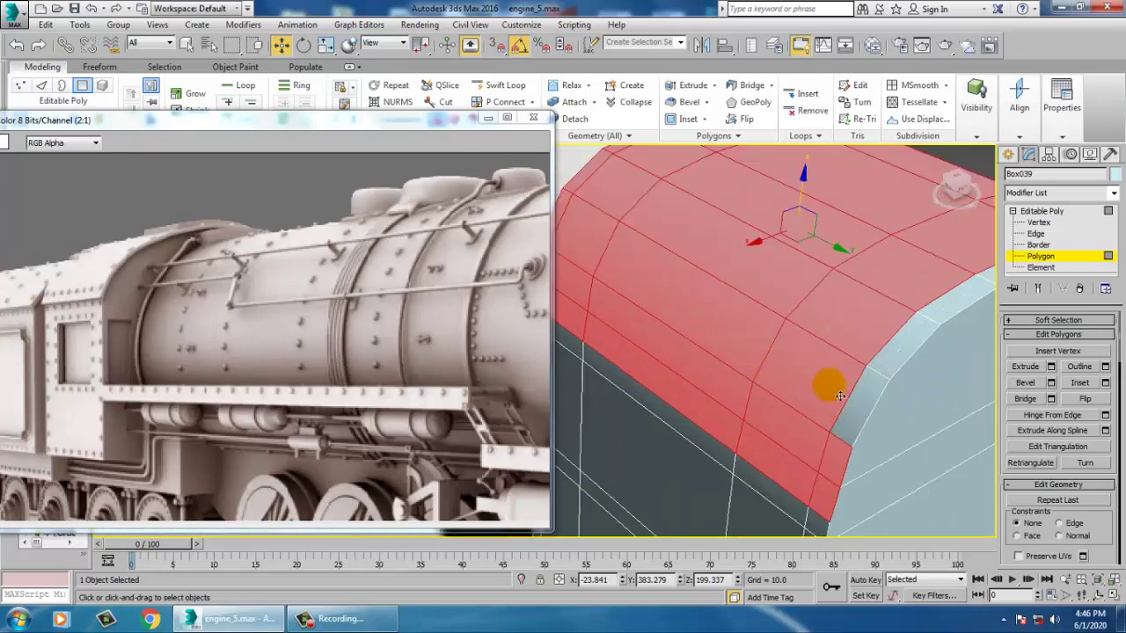
ctrl+click(868, 402)
ctrl+click(902, 357)
ctrl+click(955, 302)
alt+middle_drag(959, 307, 906, 362)
ctrl+click(756, 362)
ctrl+click(828, 338)
alt+middle_drag(834, 341, 739, 364)
alt+middle_drag(646, 380, 744, 311)
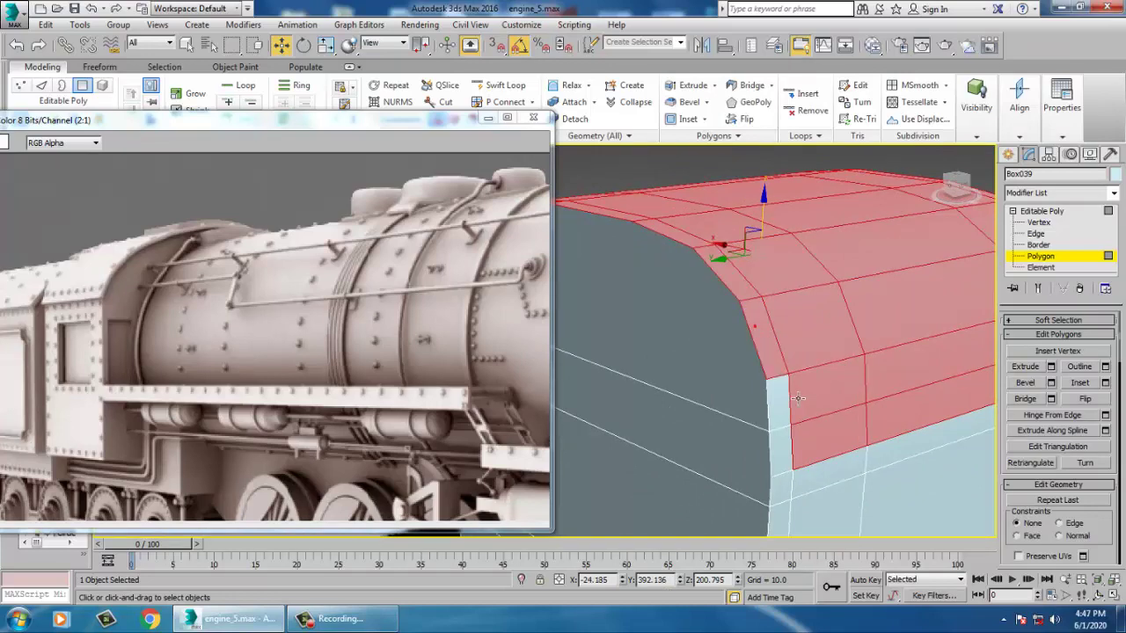
ctrl+click(784, 453)
scroll(784, 450, down, 4)
alt+middle_drag(787, 444, 973, 401)
alt+middle_drag(616, 365, 975, 398)
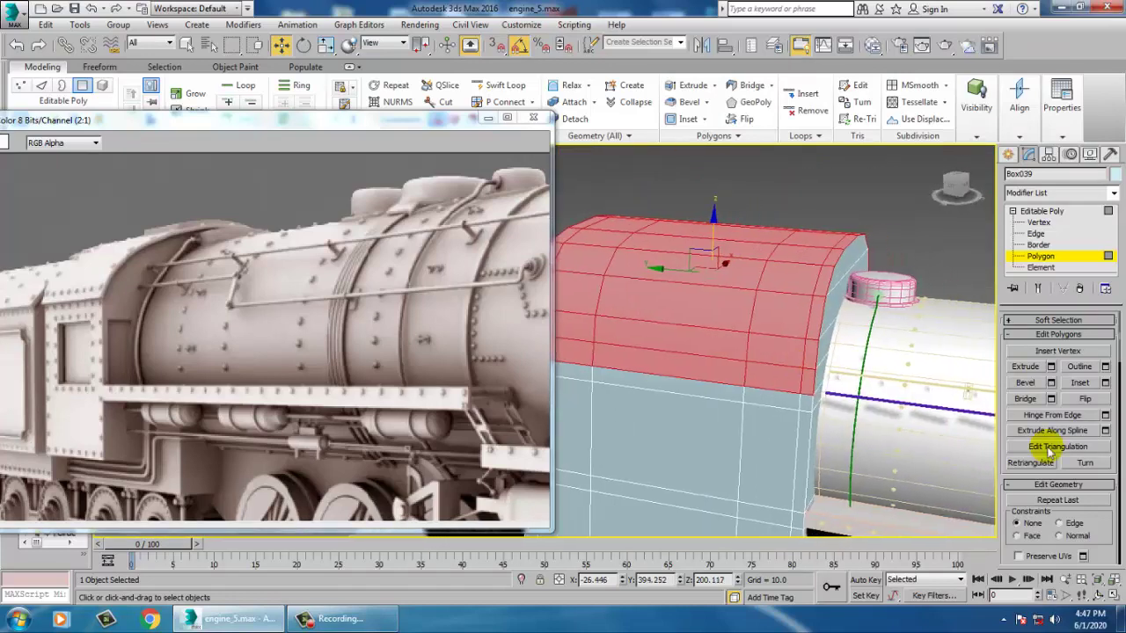
Extrude the selected roof polygons outward by 3.14 to give the cab roof an overhang
click(1051, 367)
click(564, 350)
click(581, 370)
alt+middle_drag(660, 337, 632, 341)
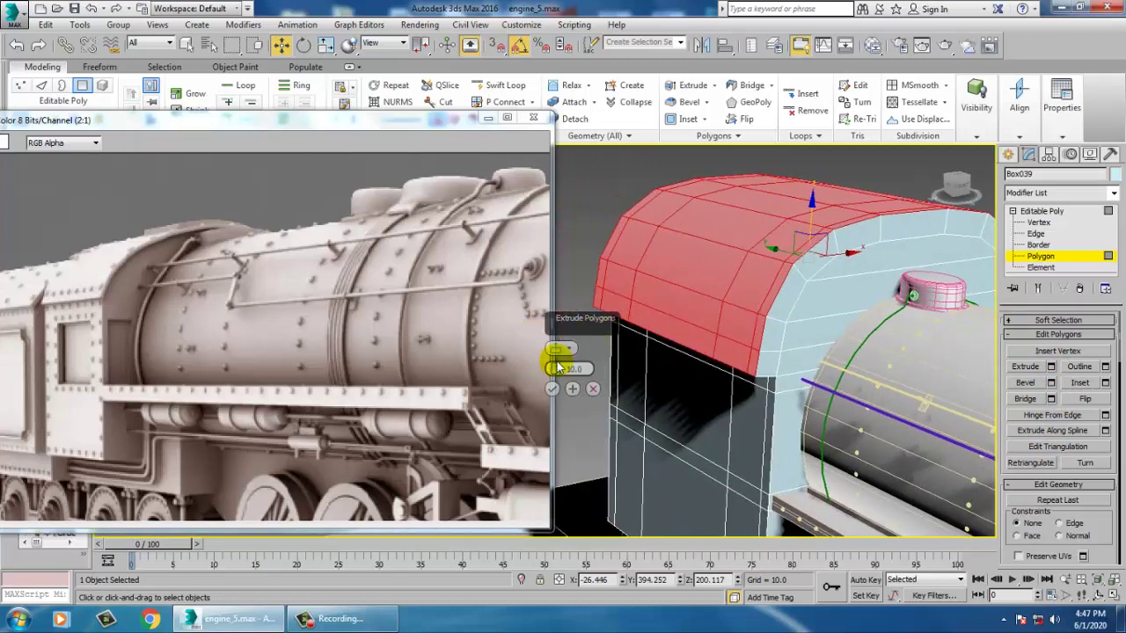
drag(557, 369, 577, 410)
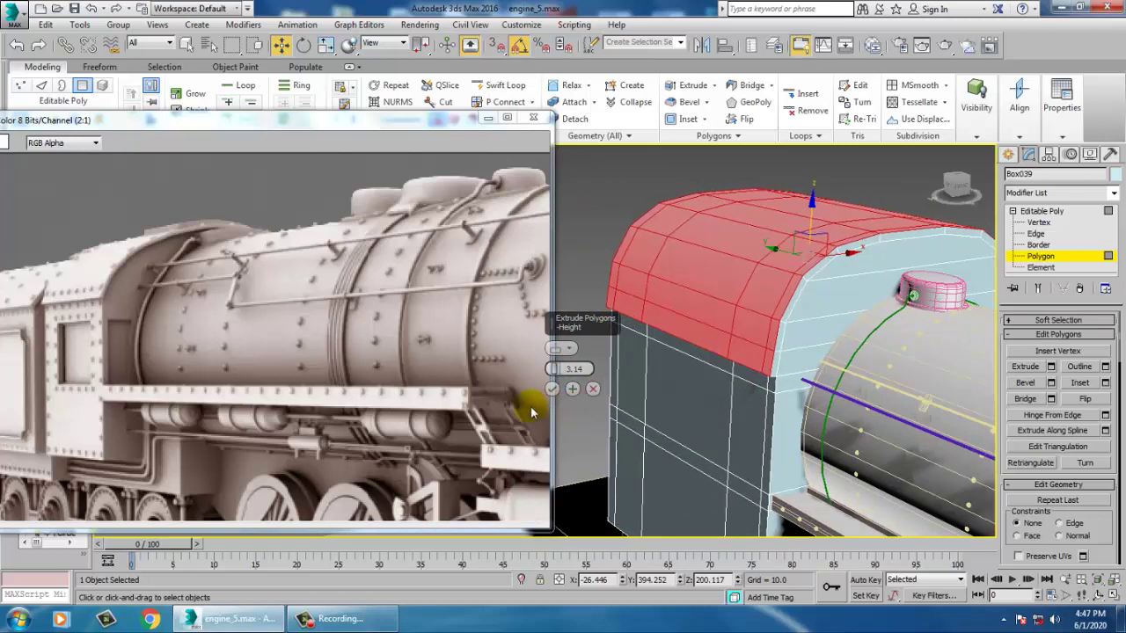
click(554, 391)
Inset the central polygon on the upper part of the cab's side by about 4.883 to outline a window
alt+middle_drag(706, 367, 814, 335)
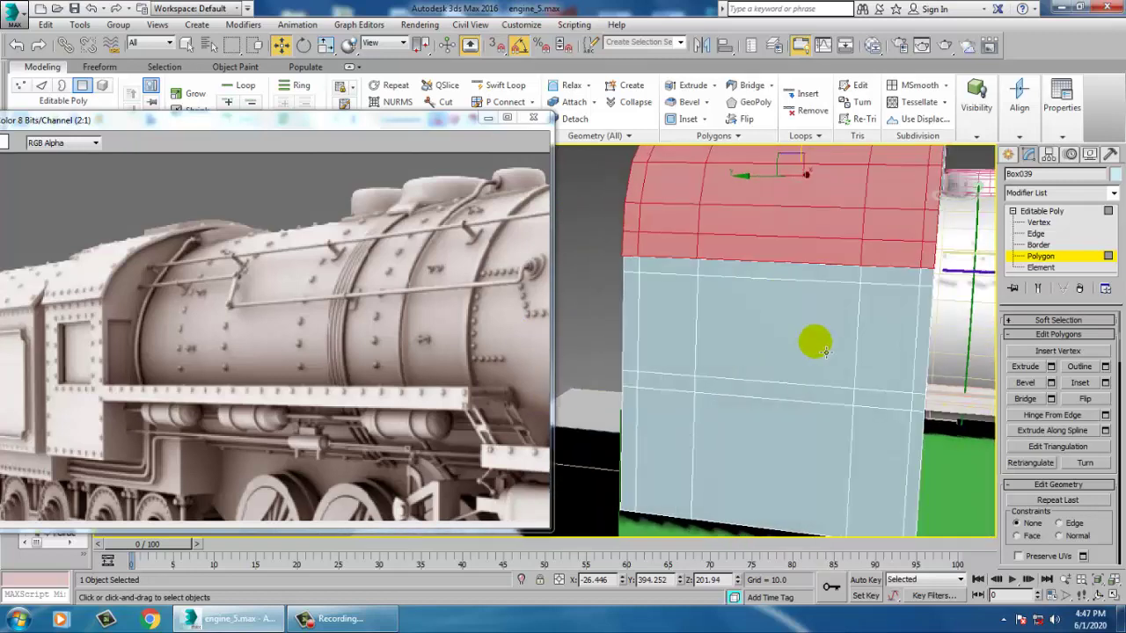
click(773, 342)
click(1106, 382)
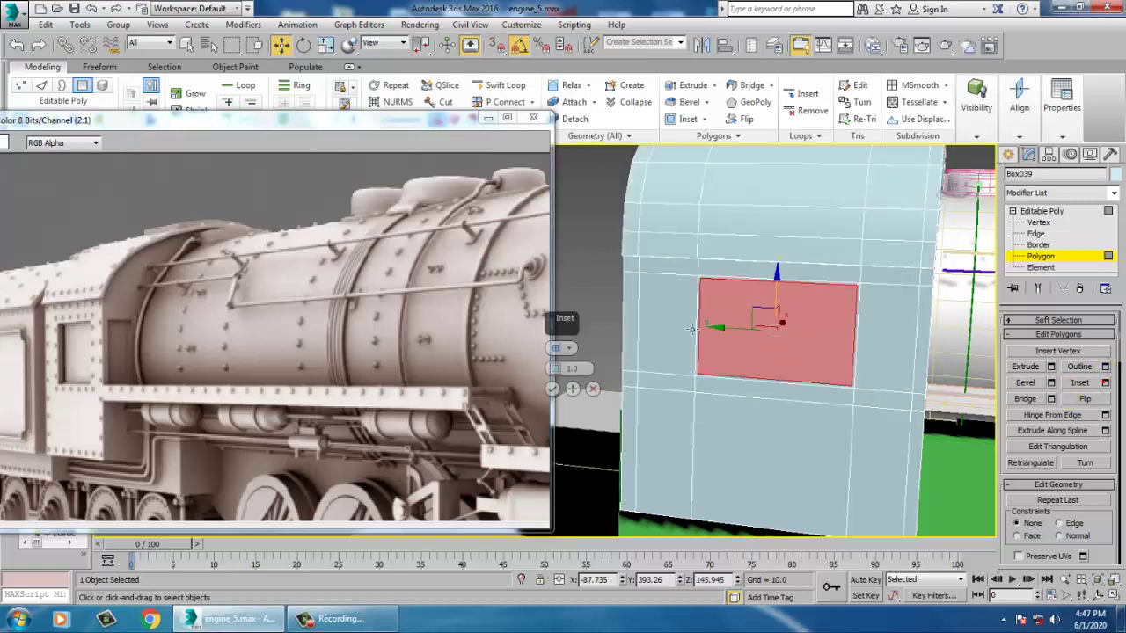
drag(556, 370, 547, 349)
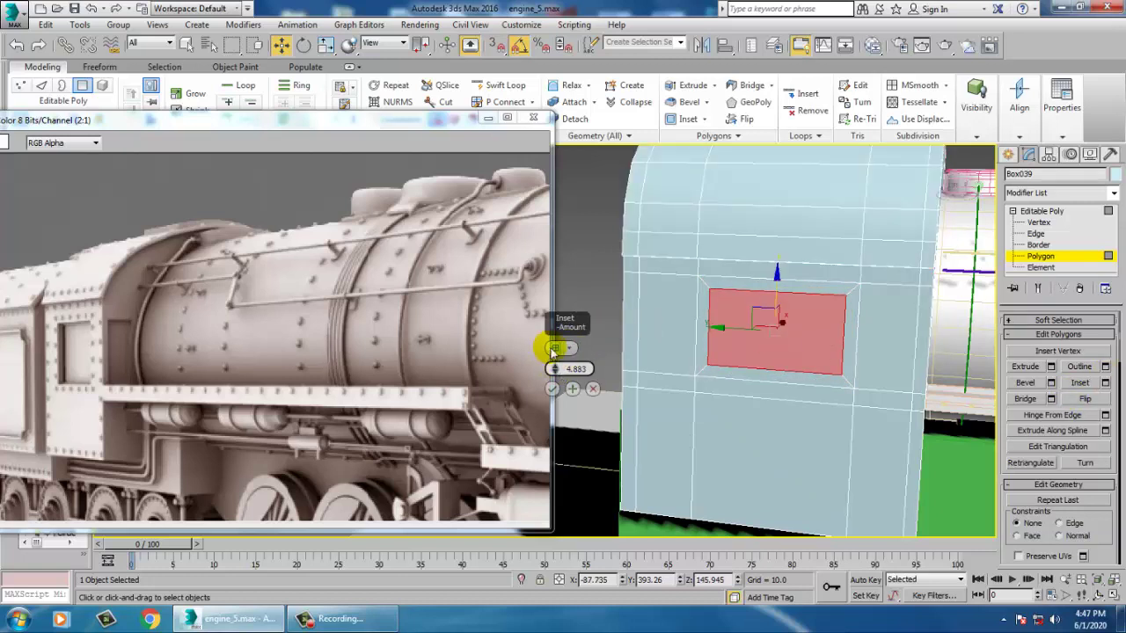
click(552, 390)
Extrude the inset window polygon inward with a height of -3.203
alt+middle_drag(839, 325, 958, 362)
scroll(766, 324, down, 2)
click(1052, 367)
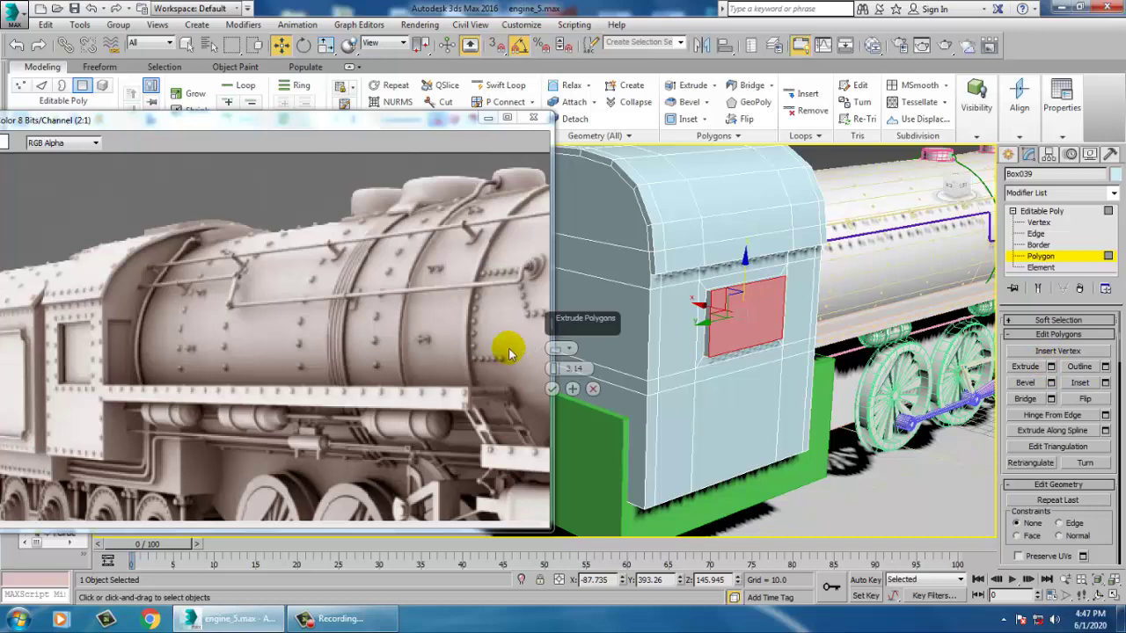
drag(555, 371, 570, 402)
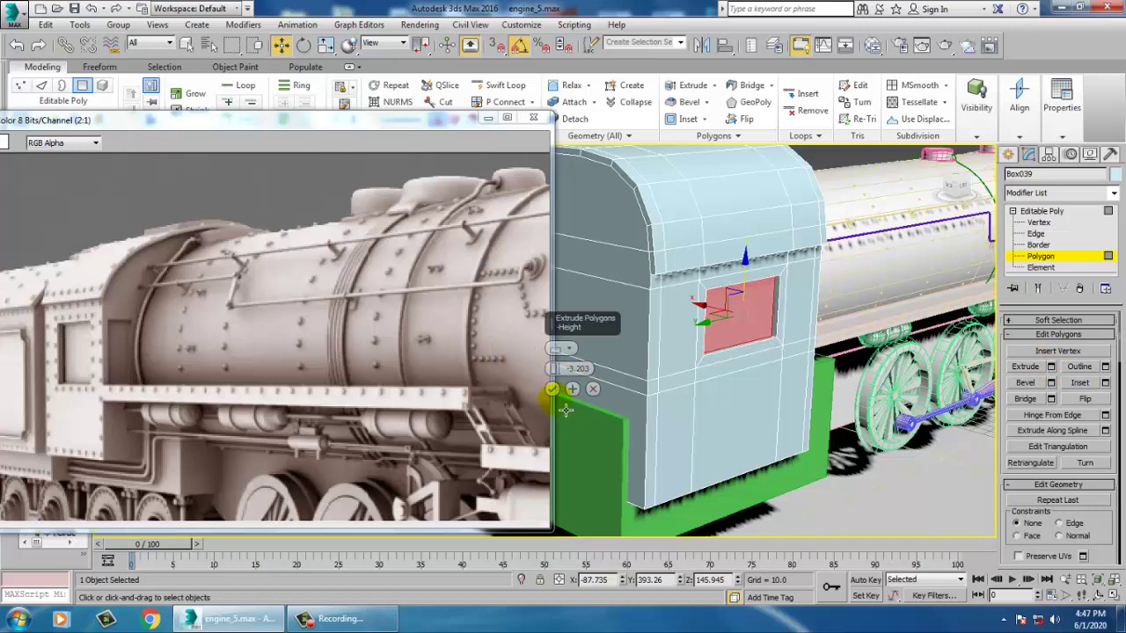
click(552, 389)
middle_drag(798, 408, 798, 333)
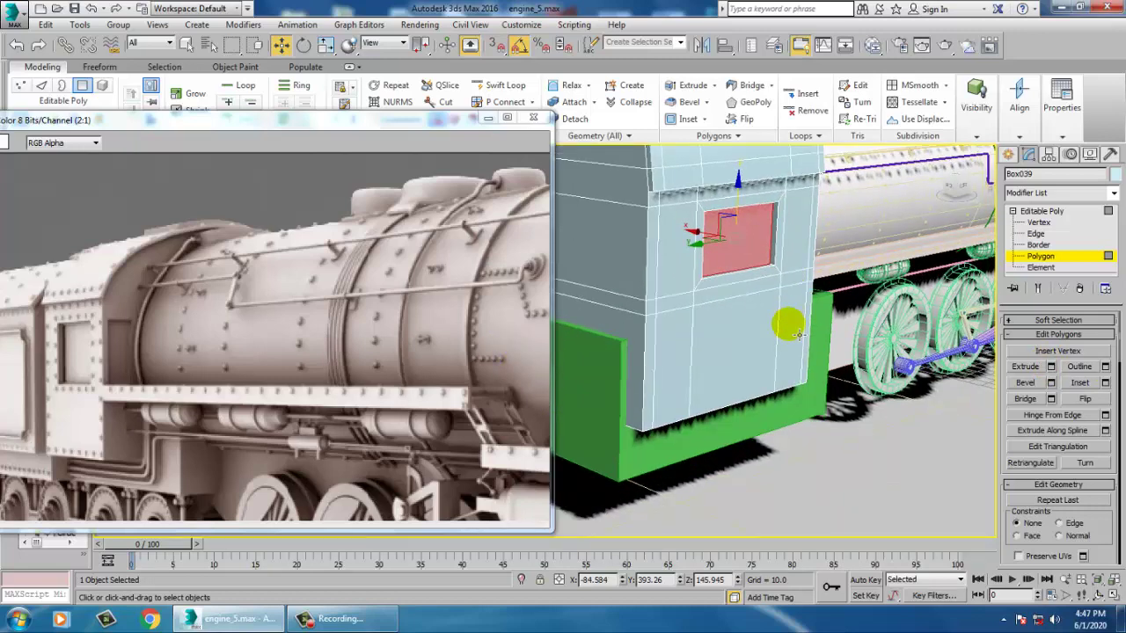
Extrude the three middle polygons on top of the cab roof upward as a raised panel, and save the scene
alt+middle_drag(795, 228, 851, 366)
middle_drag(701, 155, 754, 422)
click(755, 418)
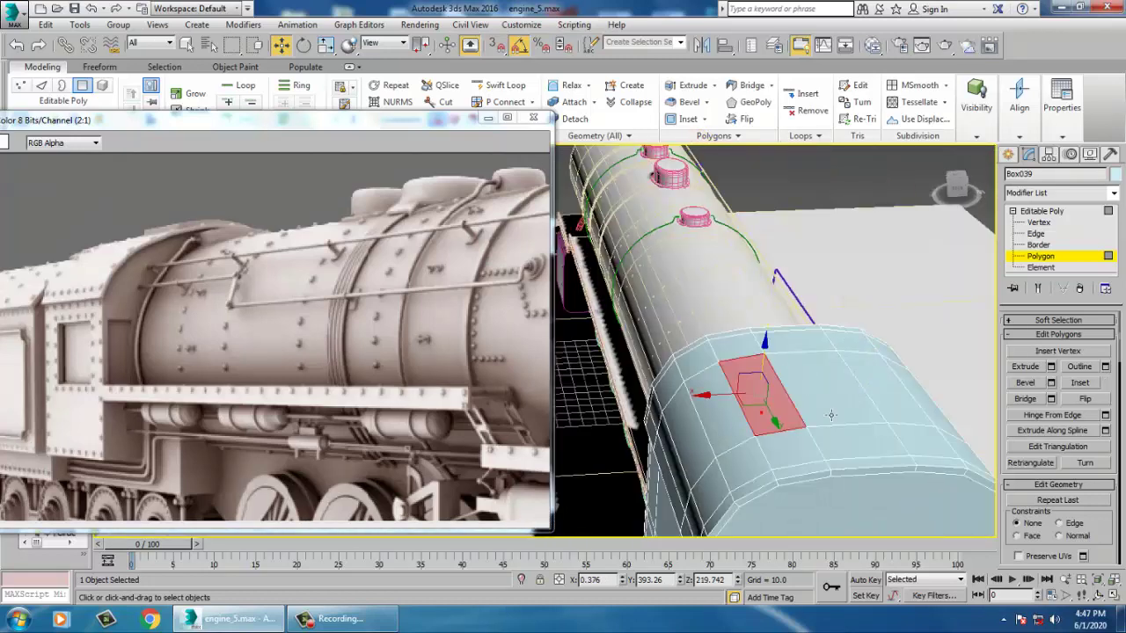
ctrl+click(820, 404)
ctrl+click(909, 402)
alt+middle_drag(861, 392, 676, 378)
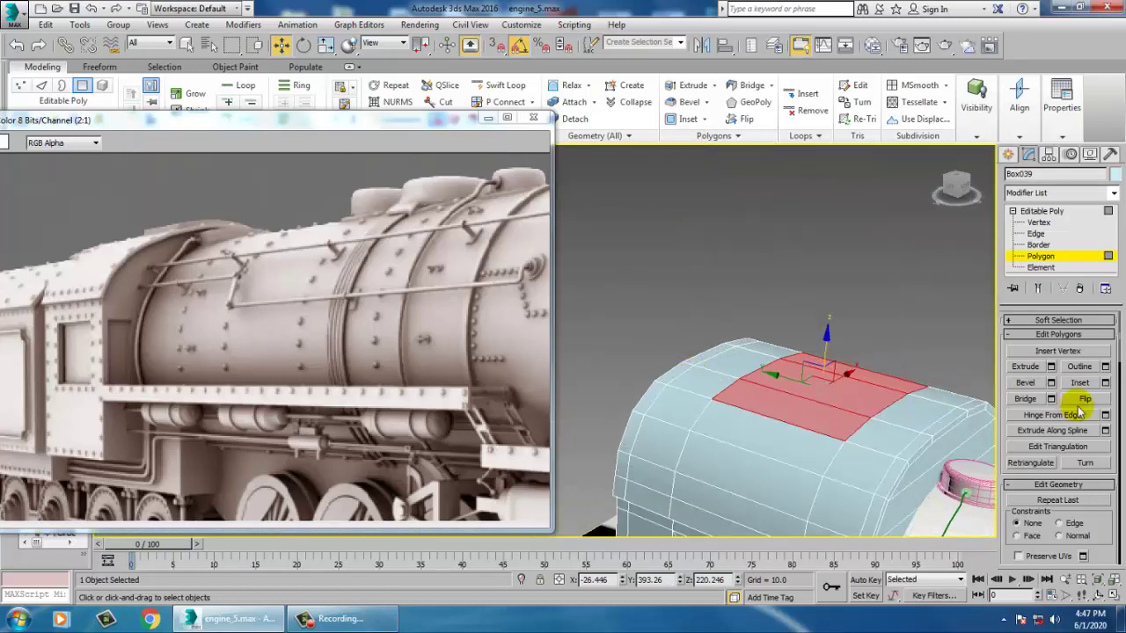
click(1050, 366)
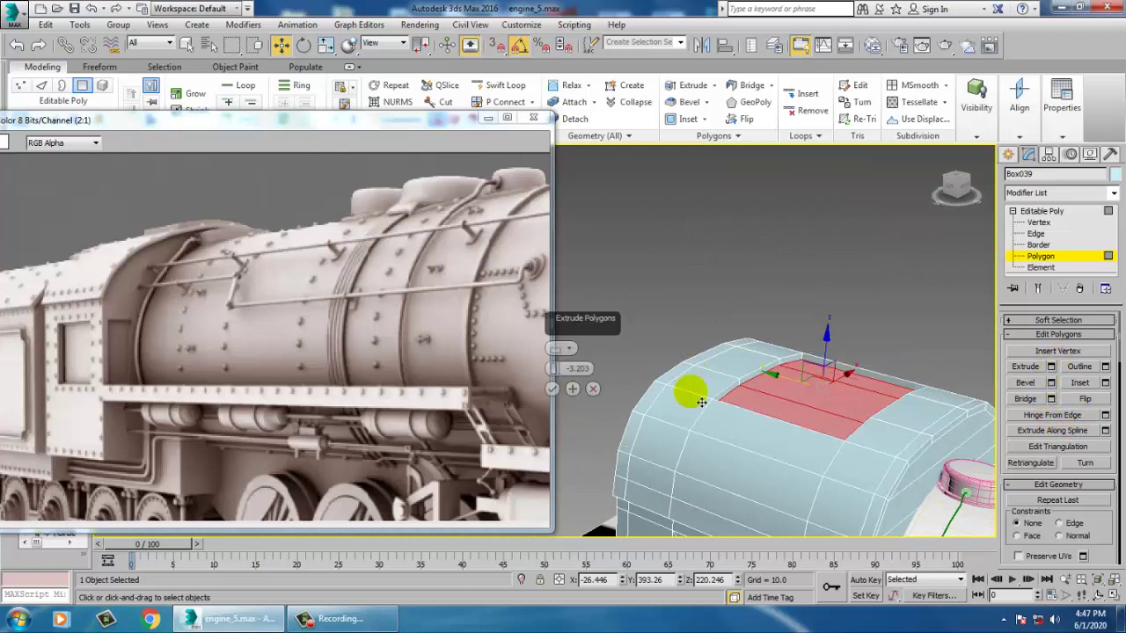
drag(555, 371, 541, 336)
click(552, 389)
scroll(796, 210, down, 4)
click(1050, 212)
alt+middle_drag(774, 286, 769, 333)
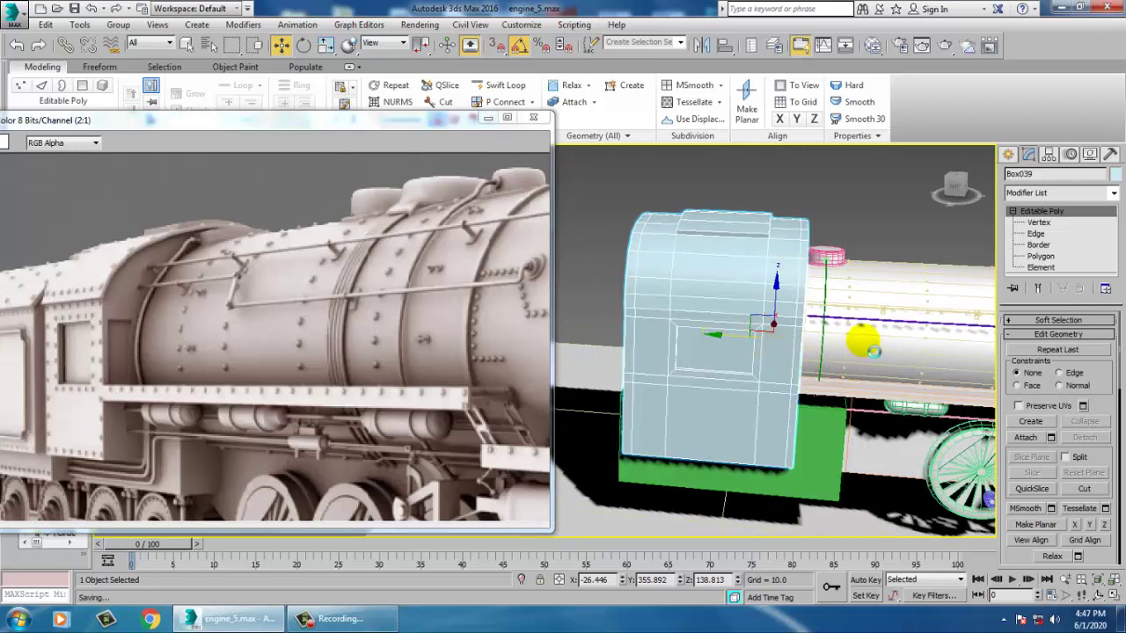
Add an edge loop running down the cab's front face beside the boiler with Swift Loop
alt+middle_drag(842, 345, 706, 259)
click(513, 83)
click(711, 264)
alt+middle_drag(711, 266, 742, 288)
right_click(737, 266)
Inset the polygon on the cab's front face beside the boiler by about 4.106 and save the scene
scroll(742, 288, up, 3)
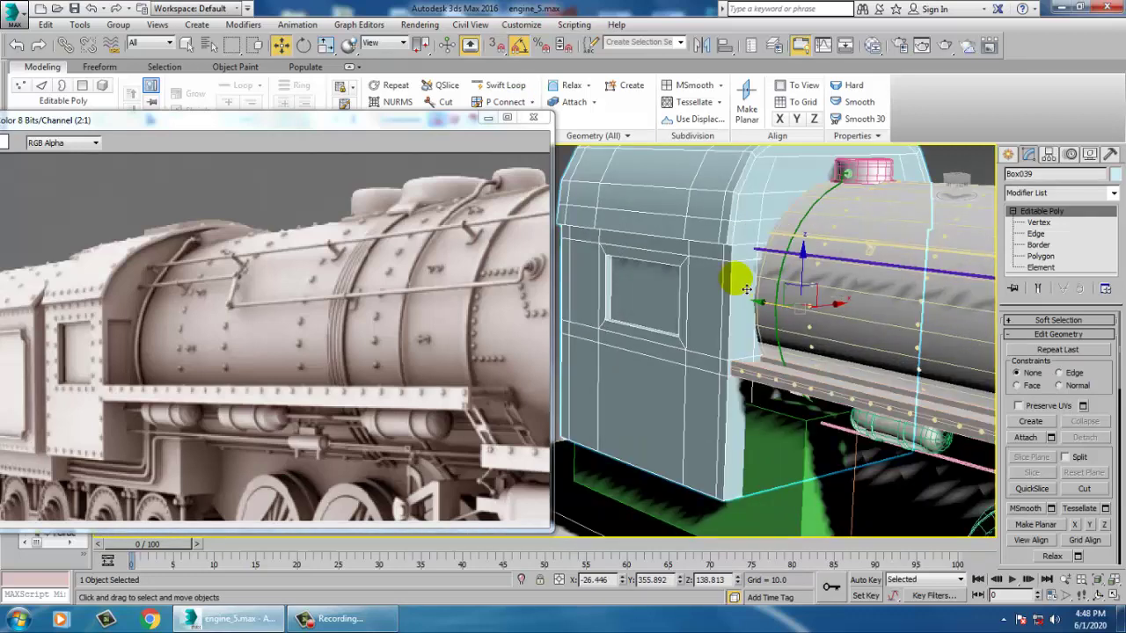
key(4)
click(755, 326)
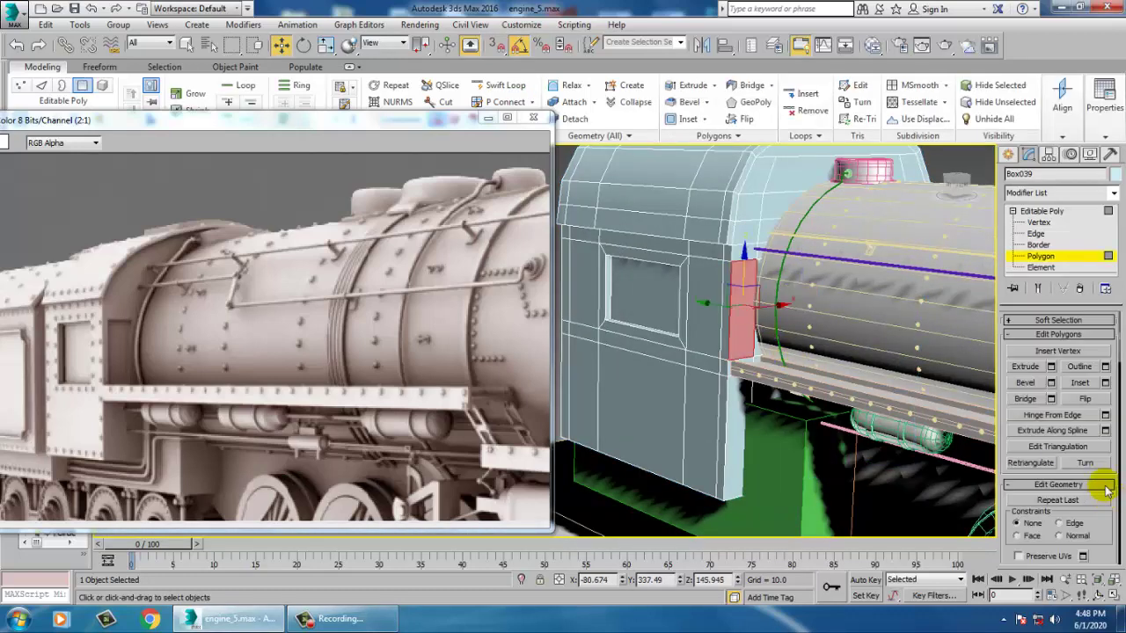
click(1106, 385)
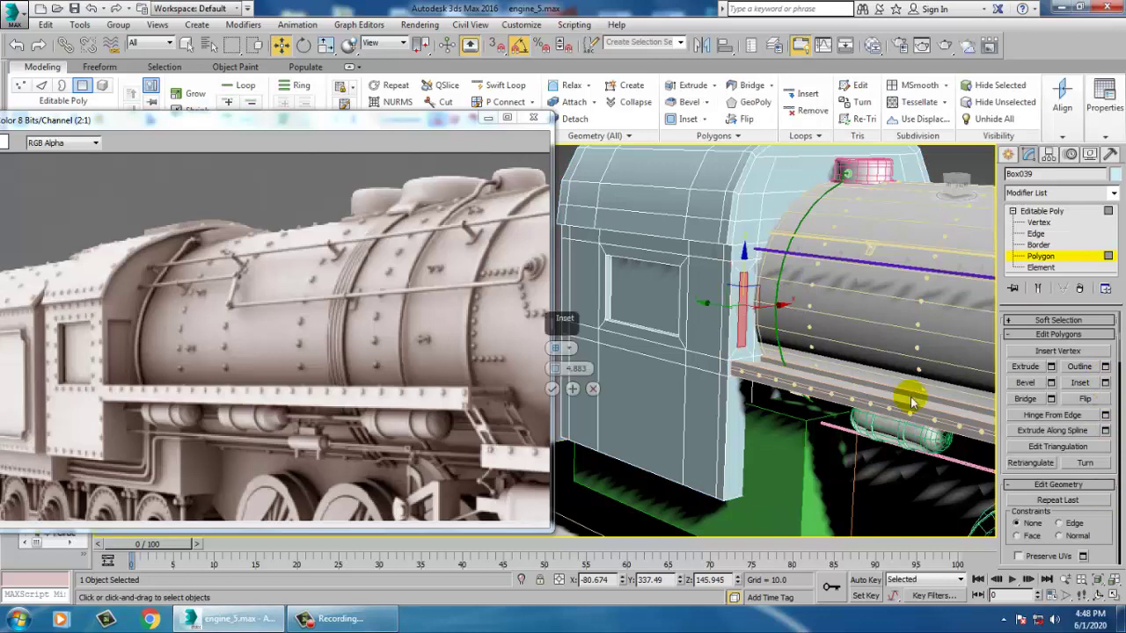
drag(552, 369, 556, 374)
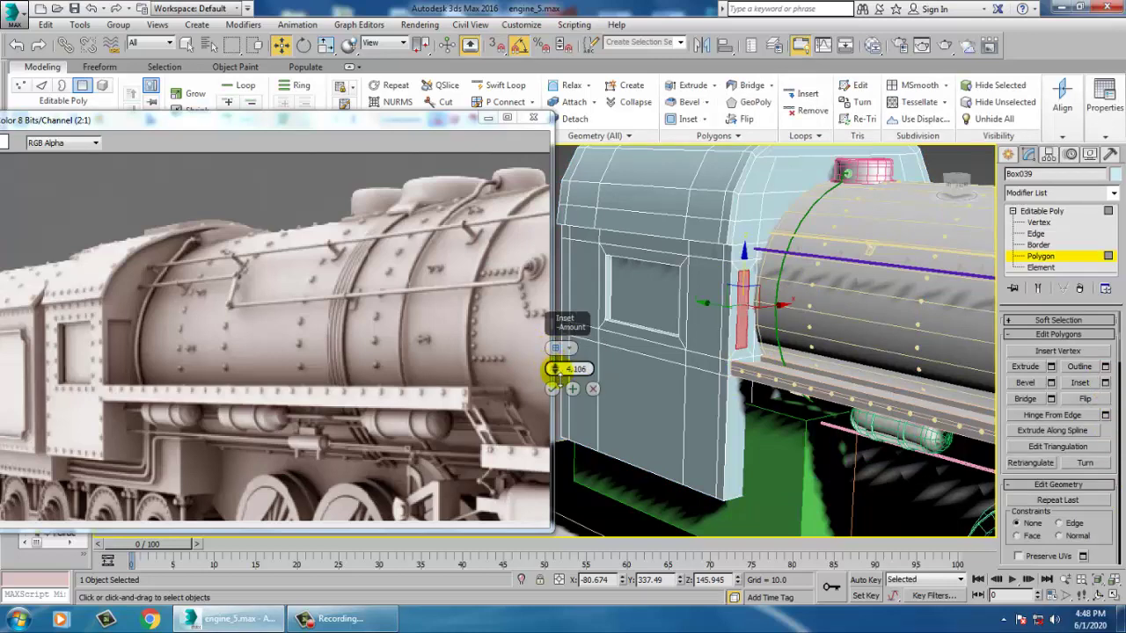
click(552, 390)
key(z)
alt+middle_drag(811, 325, 824, 363)
scroll(760, 359, down, 5)
scroll(823, 364, down, 2)
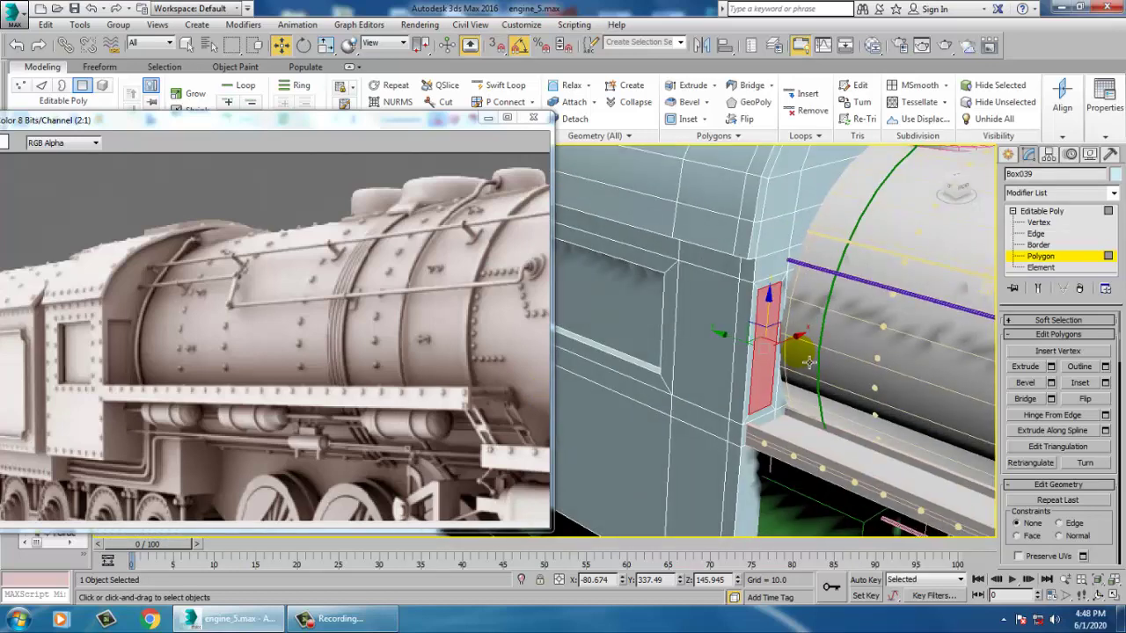
key(ctrl+s)
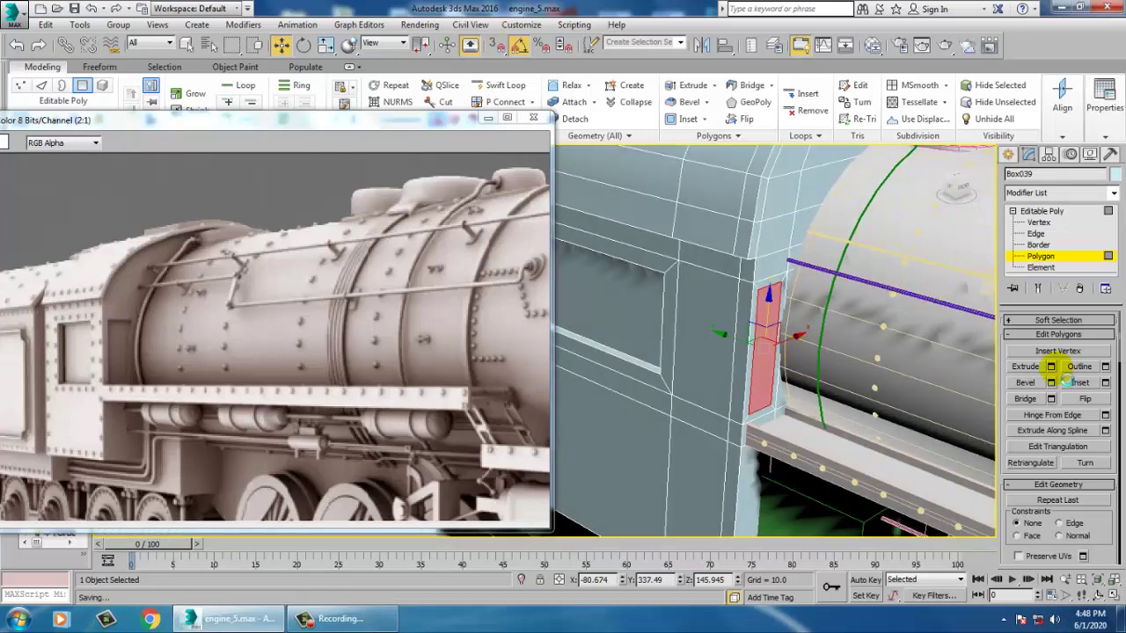
Extrude the narrow inset polygon on the cab's front face inward with a height of -2.038 and leave polygon editing
click(1051, 366)
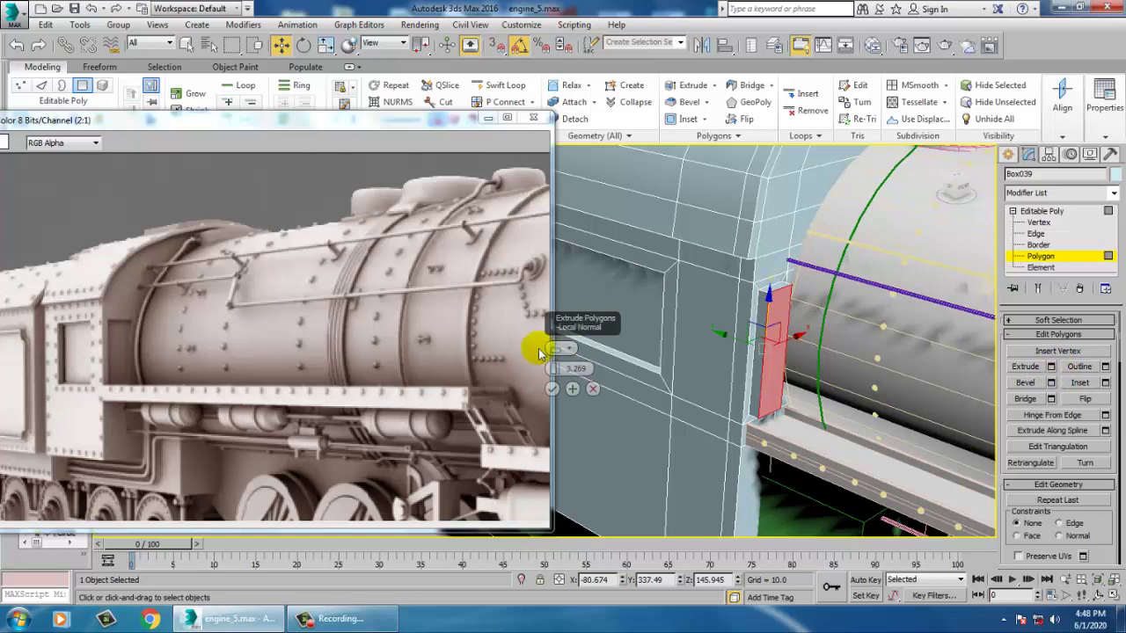
drag(554, 369, 566, 408)
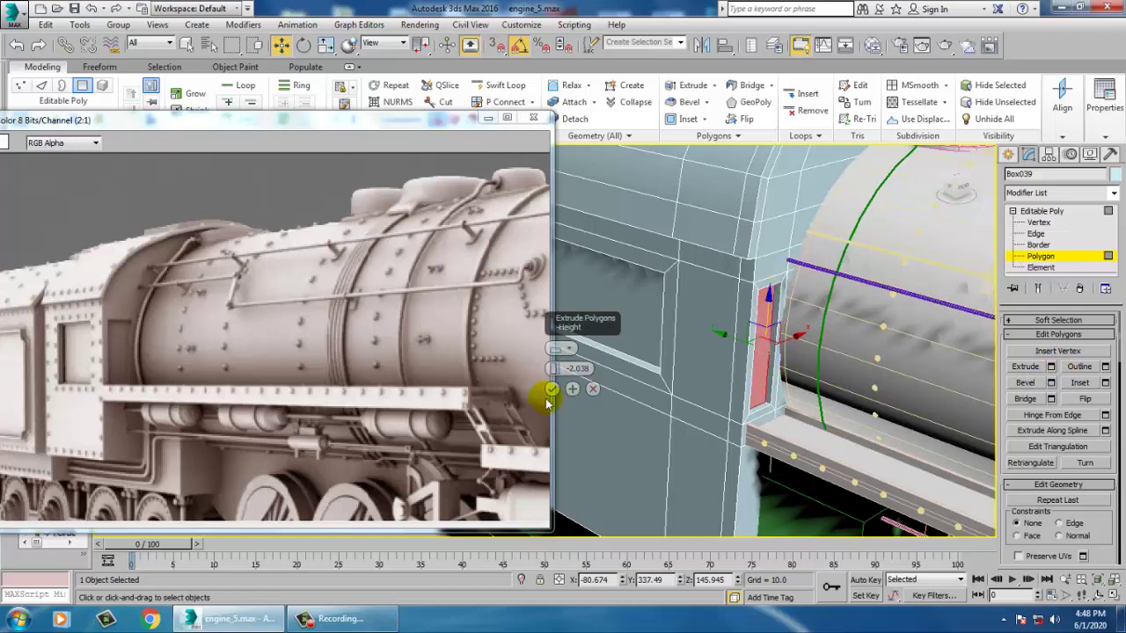
click(551, 390)
middle_drag(815, 413, 853, 352)
scroll(769, 377, down, 3)
click(1060, 212)
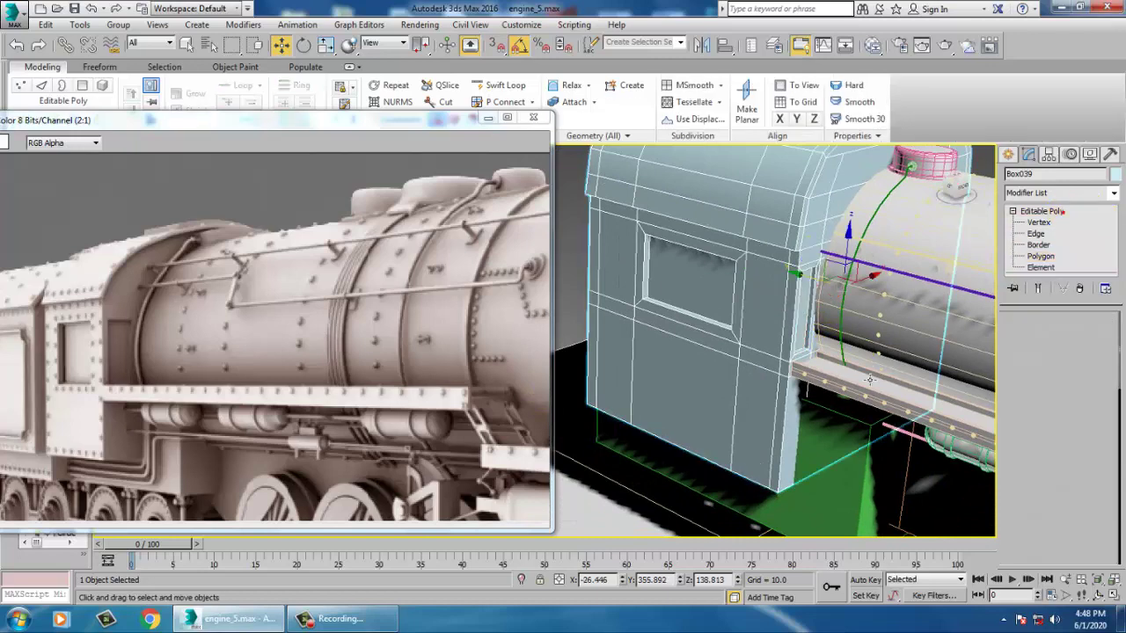
Clone one rivet from the front end of the boiler back to the cab as a single copy
click(894, 306)
middle_drag(894, 305, 709, 314)
scroll(678, 310, down, 4)
middle_drag(933, 462, 801, 403)
scroll(801, 403, up, 3)
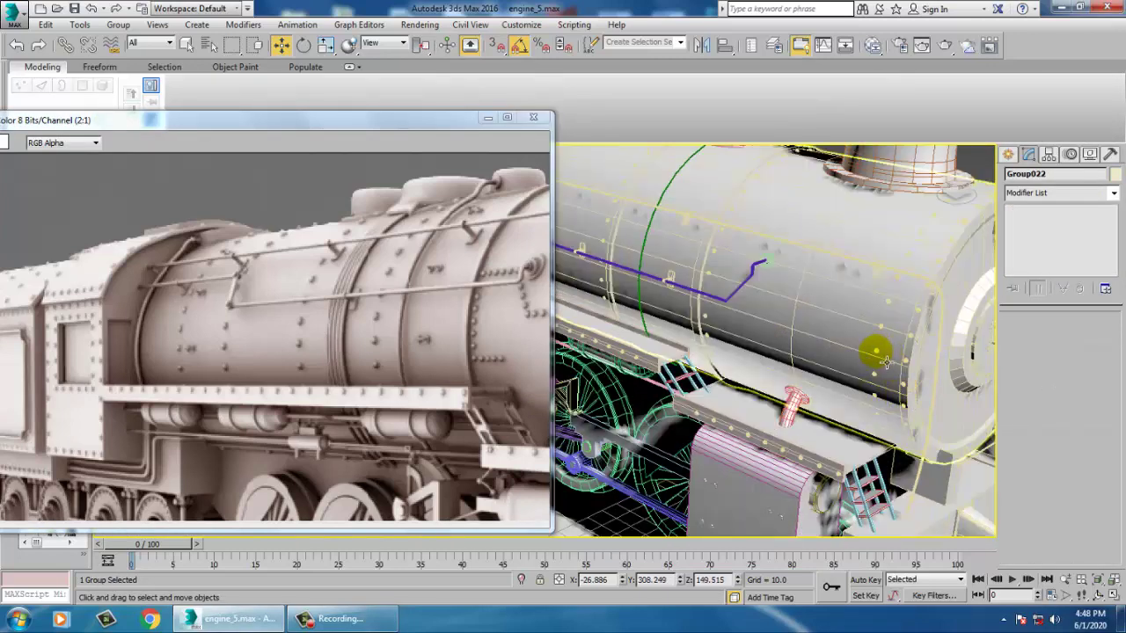
click(904, 360)
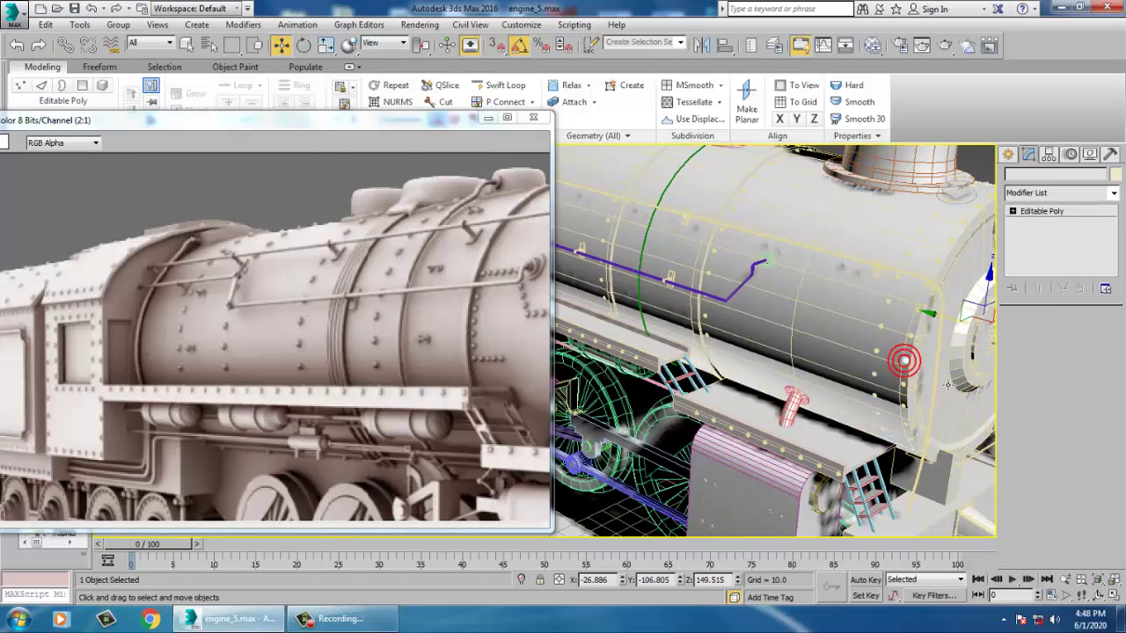
scroll(947, 384, down, 5)
mouse_move(935, 358)
shift+mouse_down()
mouse_move(595, 290)
mouse_move(628, 302)
shift+mouse_up()
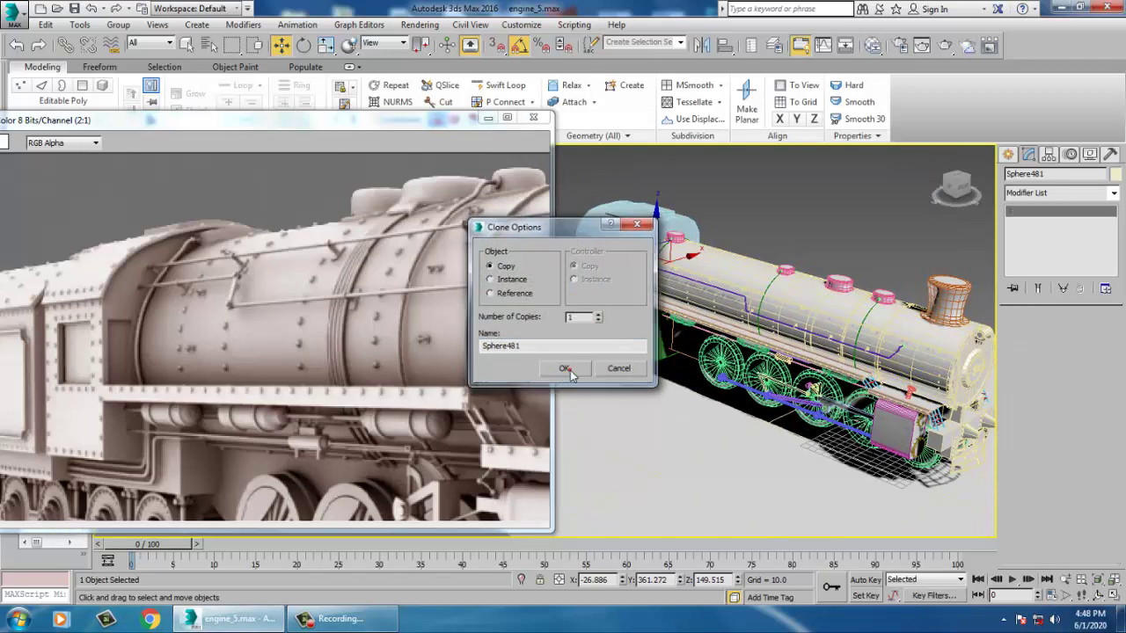
click(563, 368)
key(z)
scroll(829, 318, down, 8)
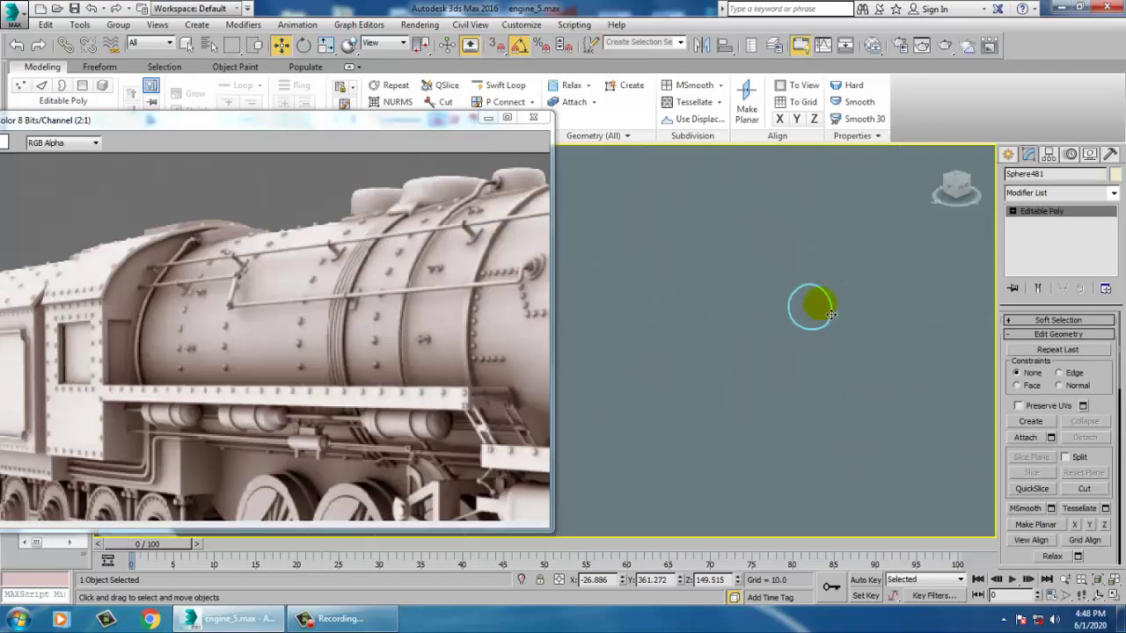
mouse_move(844, 342)
alt+middle_down()
mouse_move(809, 345)
mouse_move(838, 343)
alt+middle_up()
scroll(812, 322, down, 5)
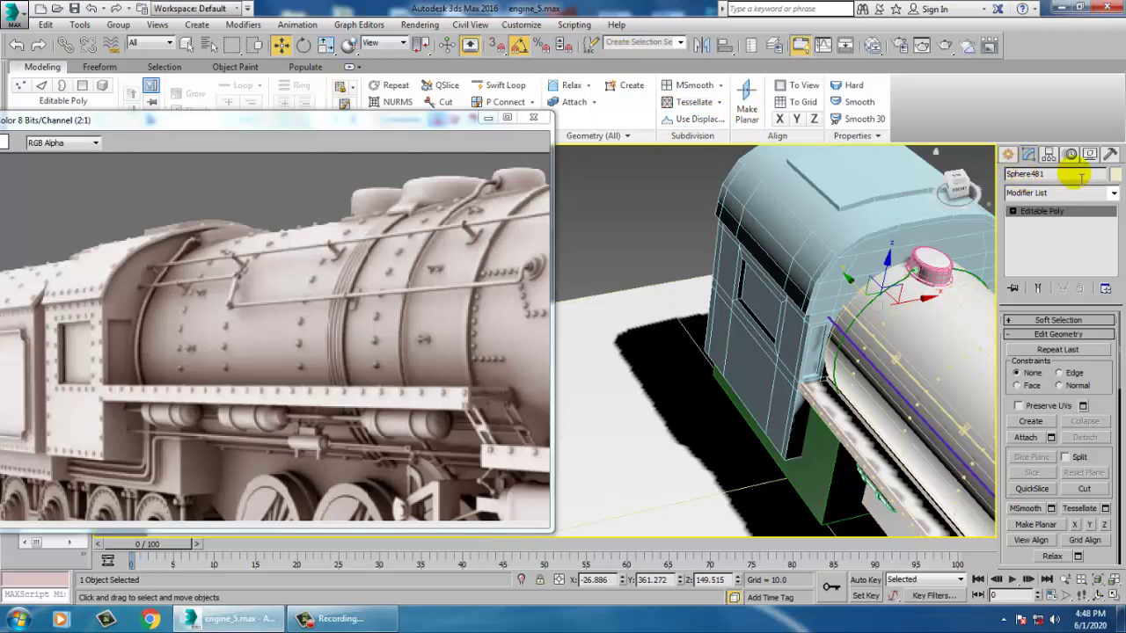
Center the copied rivet's pivot on the rivet itself
click(1049, 155)
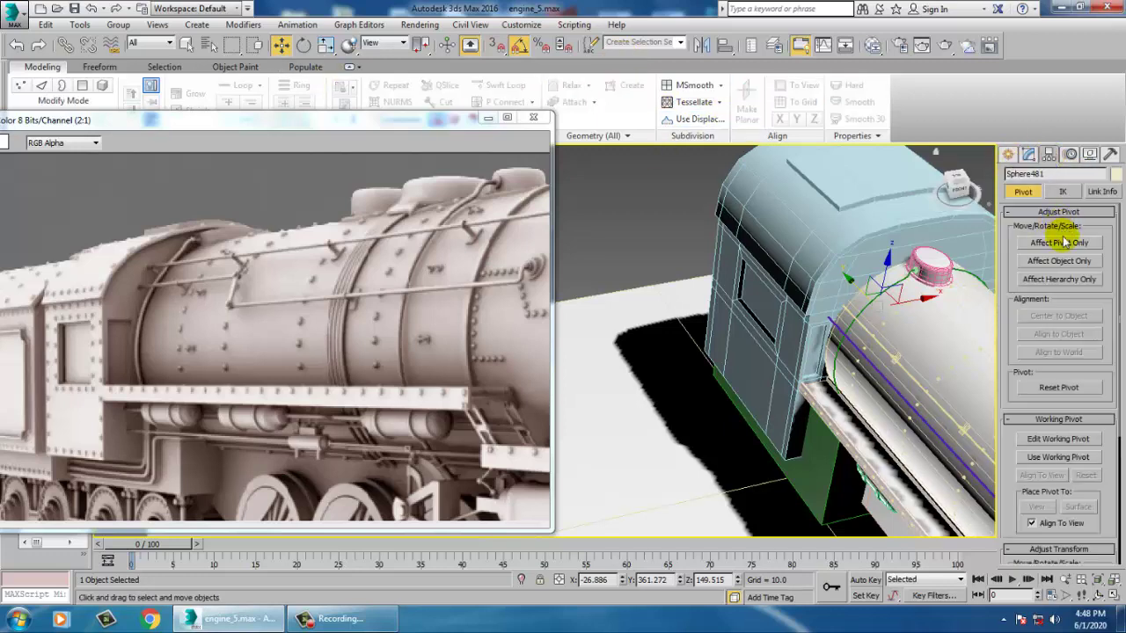
click(1062, 243)
click(1065, 319)
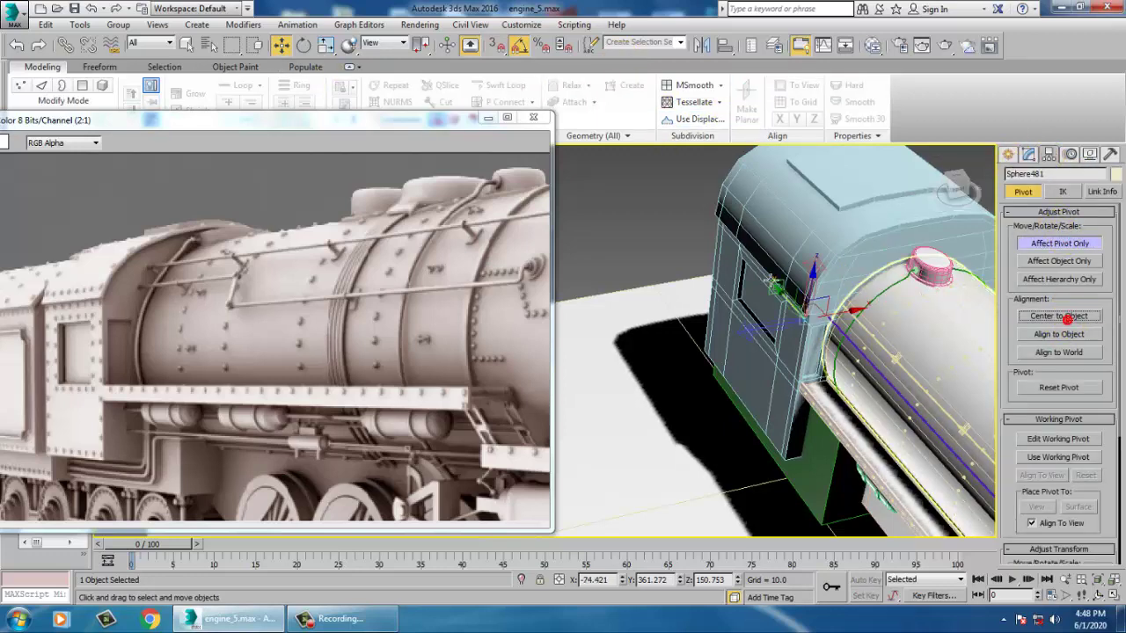
scroll(848, 288, up, 5)
alt+middle_drag(869, 265, 915, 243)
click(1080, 250)
Scale the copied rivet and place it at the upper front corner of the cab's side, just under the roof
alt+middle_drag(754, 328, 822, 336)
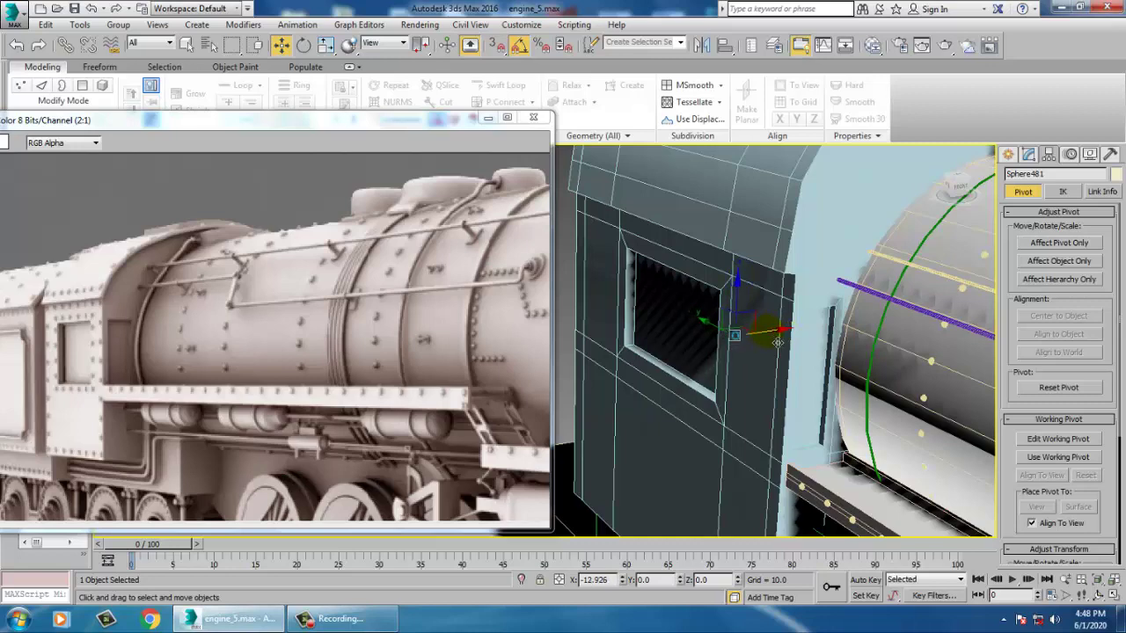
key(z)
alt+middle_drag(779, 340, 836, 324)
scroll(847, 322, down, 10)
middle_drag(920, 334, 763, 349)
key(r)
drag(744, 319, 700, 276)
key(w)
drag(717, 317, 792, 339)
drag(823, 301, 841, 227)
scroll(842, 236, down, 3)
alt+middle_drag(842, 236, 831, 264)
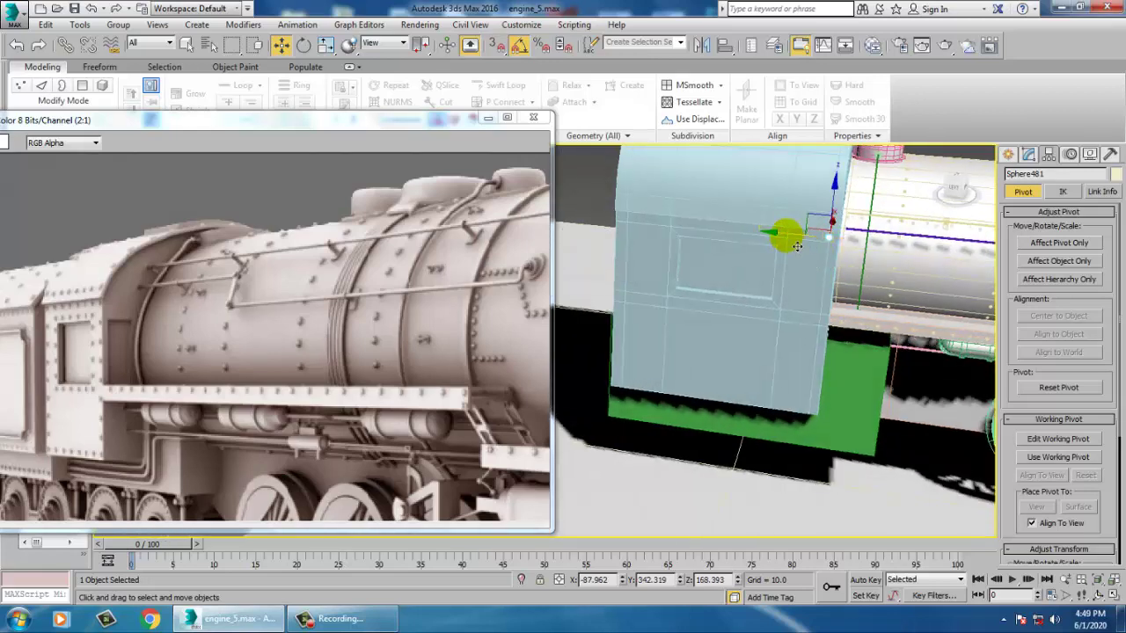
Copy the rivet to the cab side's upper rear corner and clone both rivets downward with 7 copies
drag(802, 243, 612, 222)
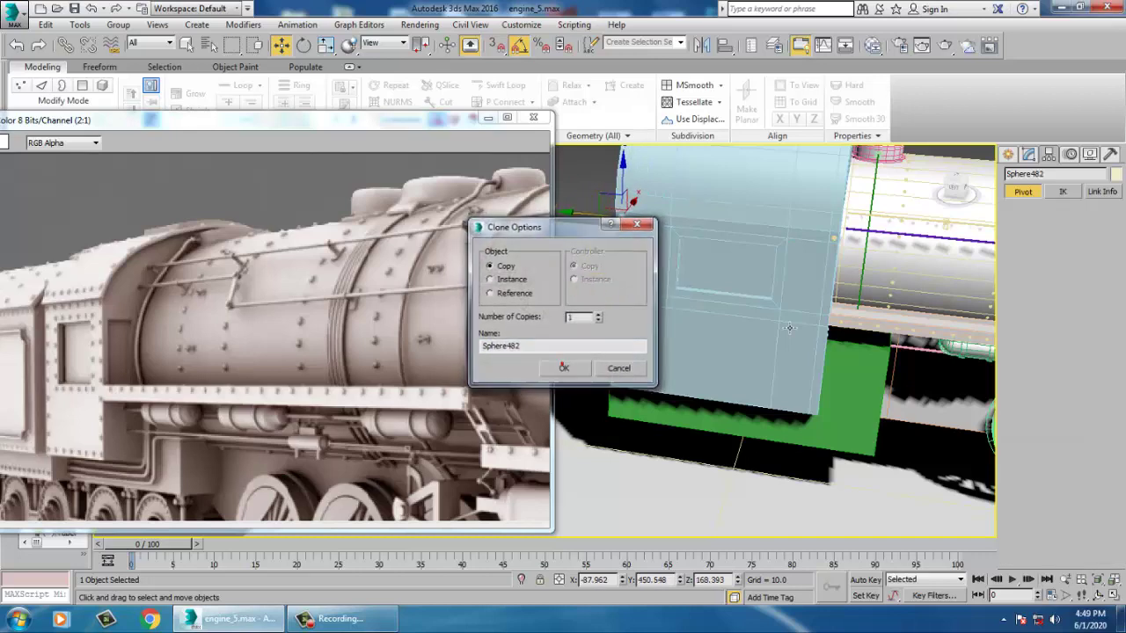
click(503, 366)
ctrl+click(834, 238)
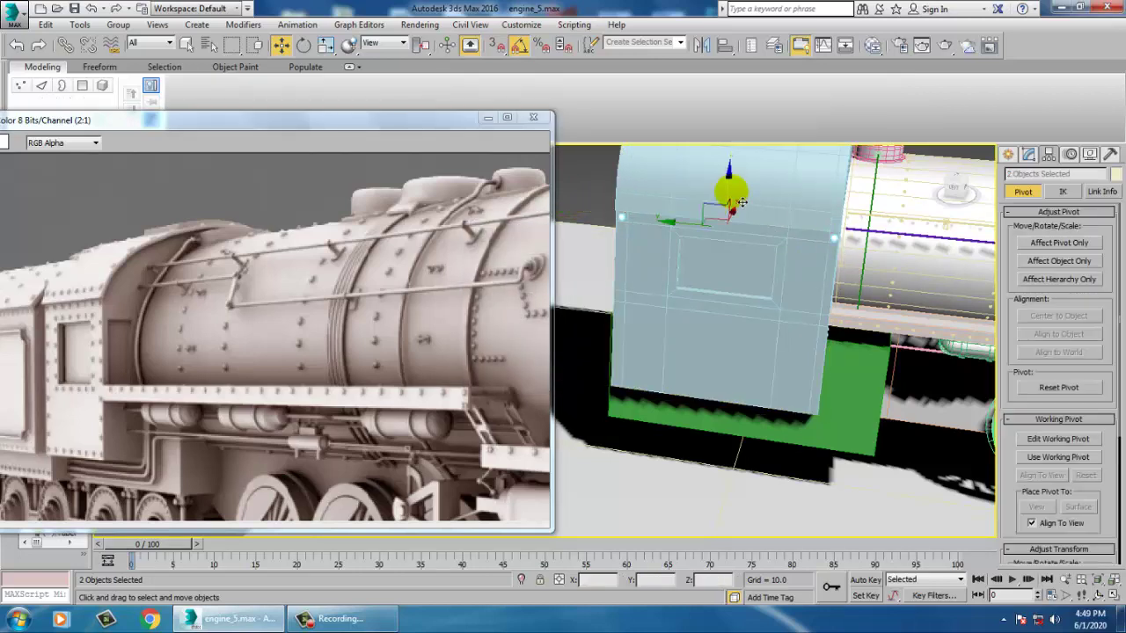
drag(737, 196, 745, 209)
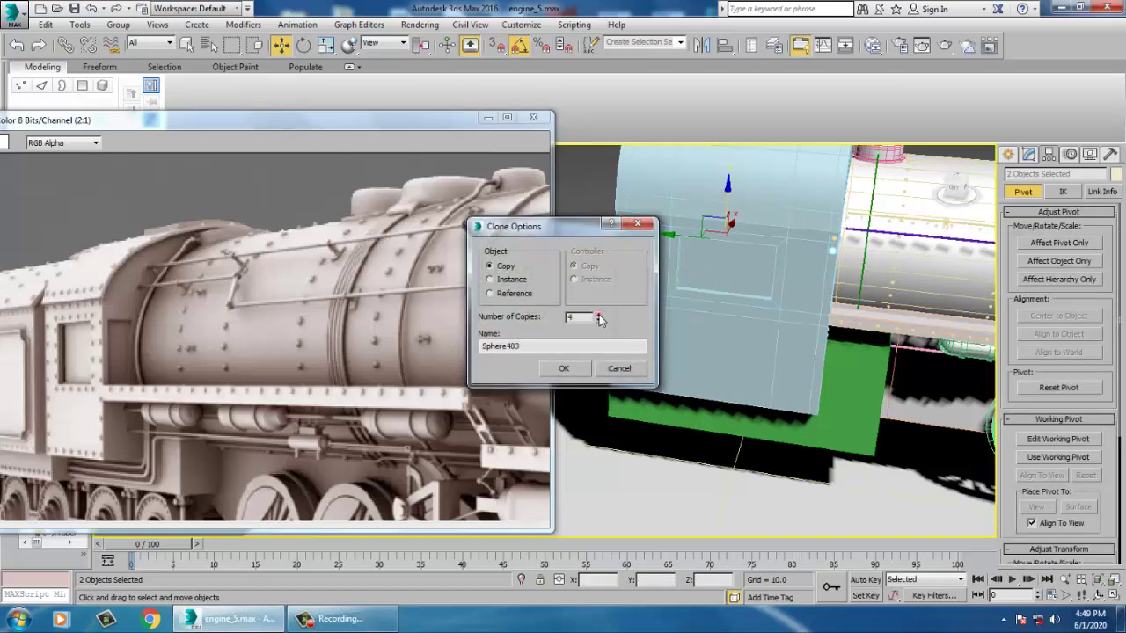
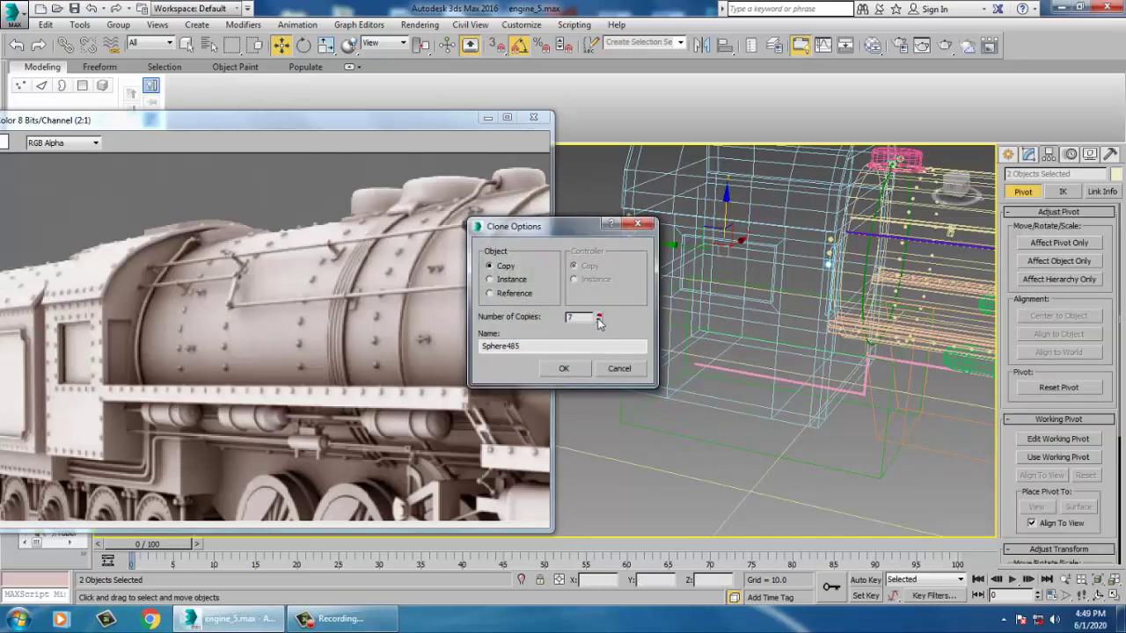
click(567, 374)
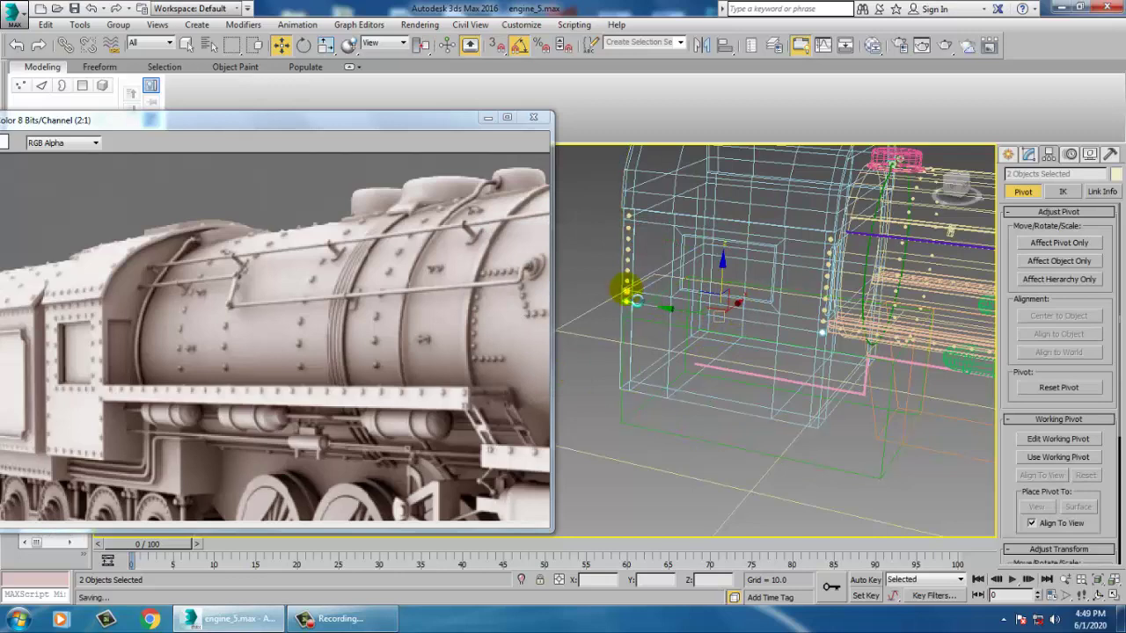
Clone the lowest pair of rivets further down so both columns reach the bottom edge of the cab's side
mouse_move(715, 300)
mouse_down()
mouse_move(754, 300)
mouse_move(678, 296)
mouse_up()
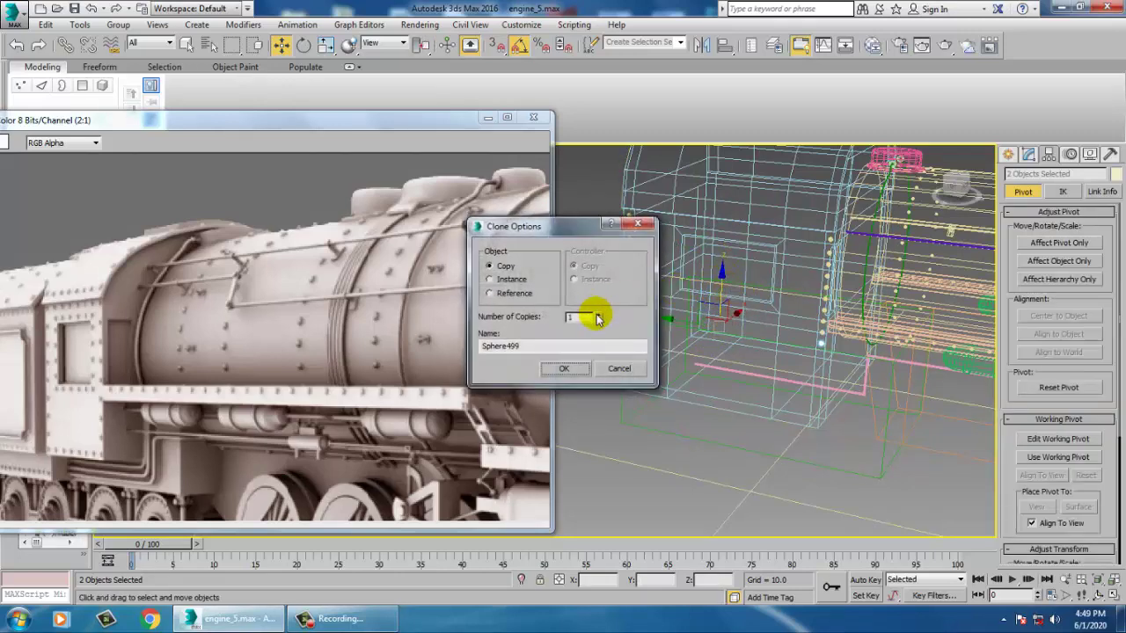
click(573, 376)
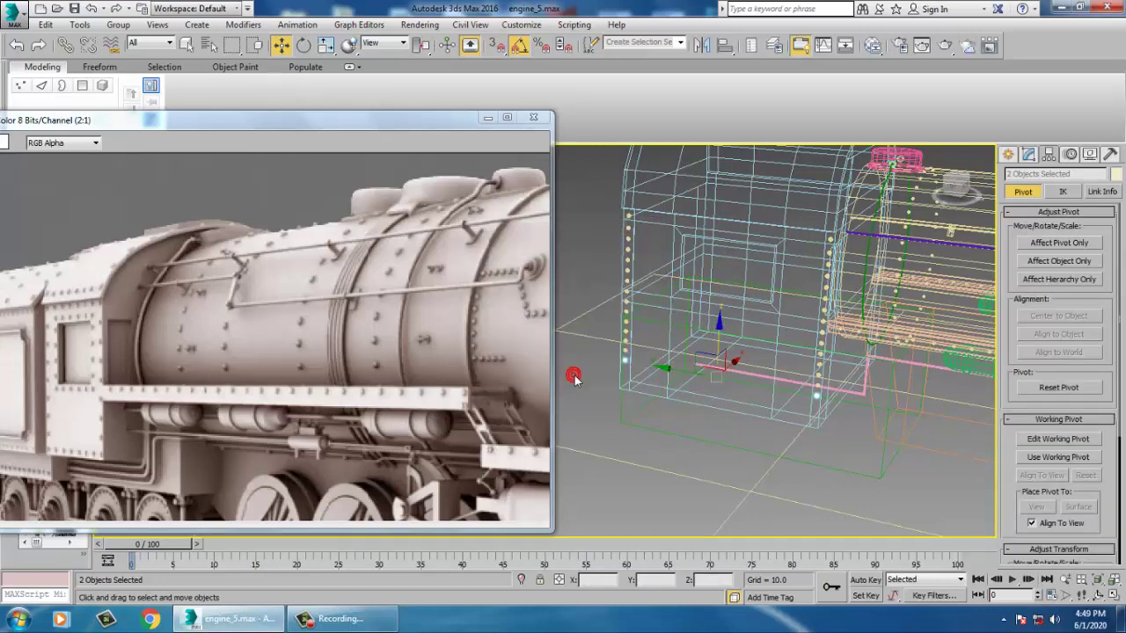
mouse_move(741, 370)
middle_down()
mouse_move(745, 322)
mouse_move(785, 370)
middle_up()
key(F3)
scroll(815, 349, up, 2)
shift+drag(690, 331, 690, 337)
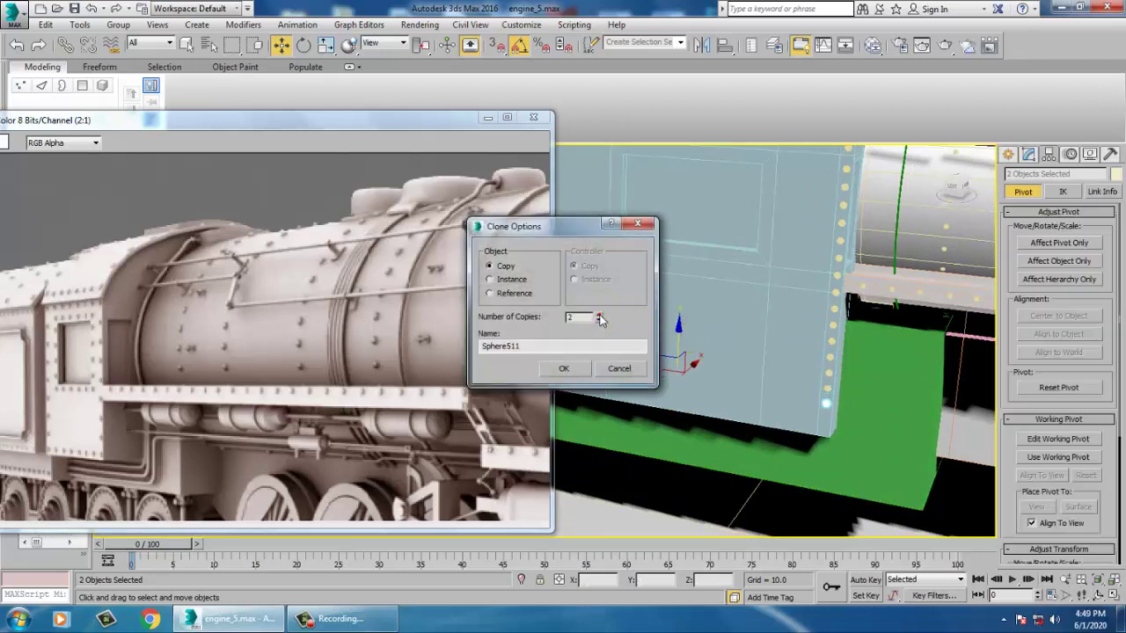
click(567, 372)
mouse_move(805, 343)
middle_down()
mouse_move(760, 338)
mouse_move(781, 357)
mouse_move(796, 310)
middle_up()
scroll(760, 338, down, 2)
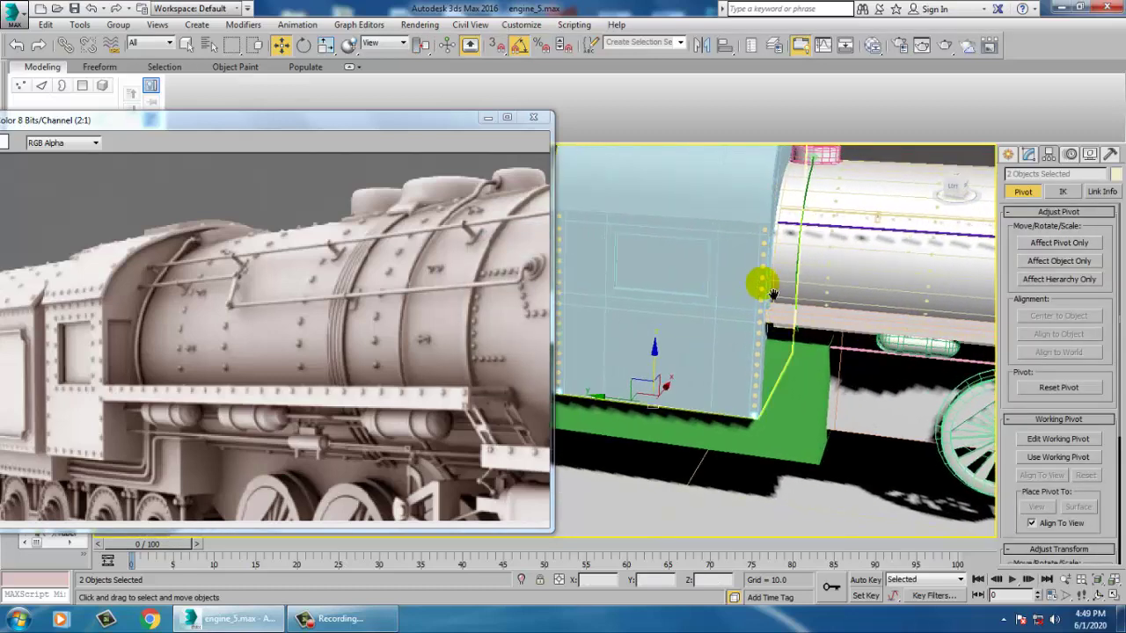
Copy four spaced rivets from the front column to the strip between the window and the cab's front edge, and lower them slightly
scroll(771, 258, up, 2)
click(770, 227)
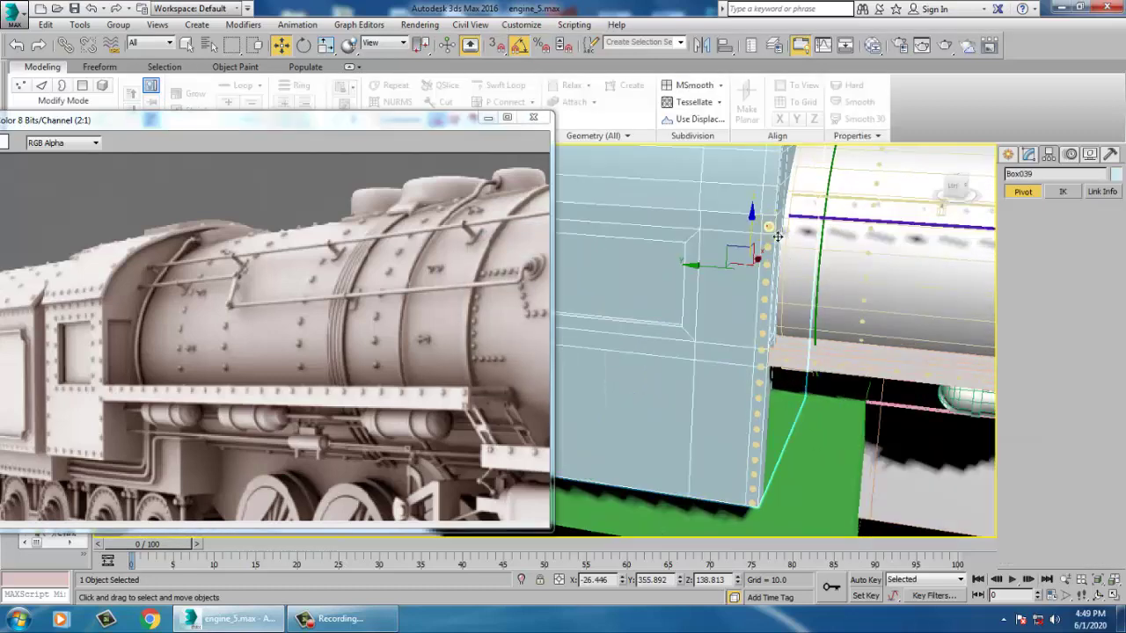
ctrl+click(767, 265)
ctrl+click(764, 298)
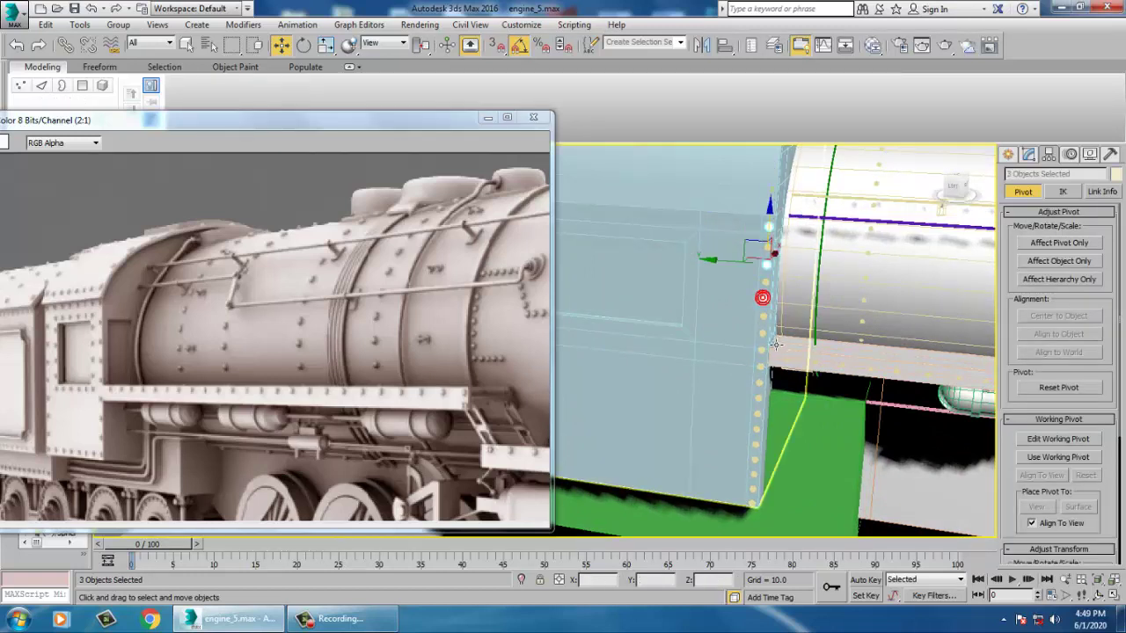
ctrl+click(761, 335)
shift+drag(720, 280, 660, 277)
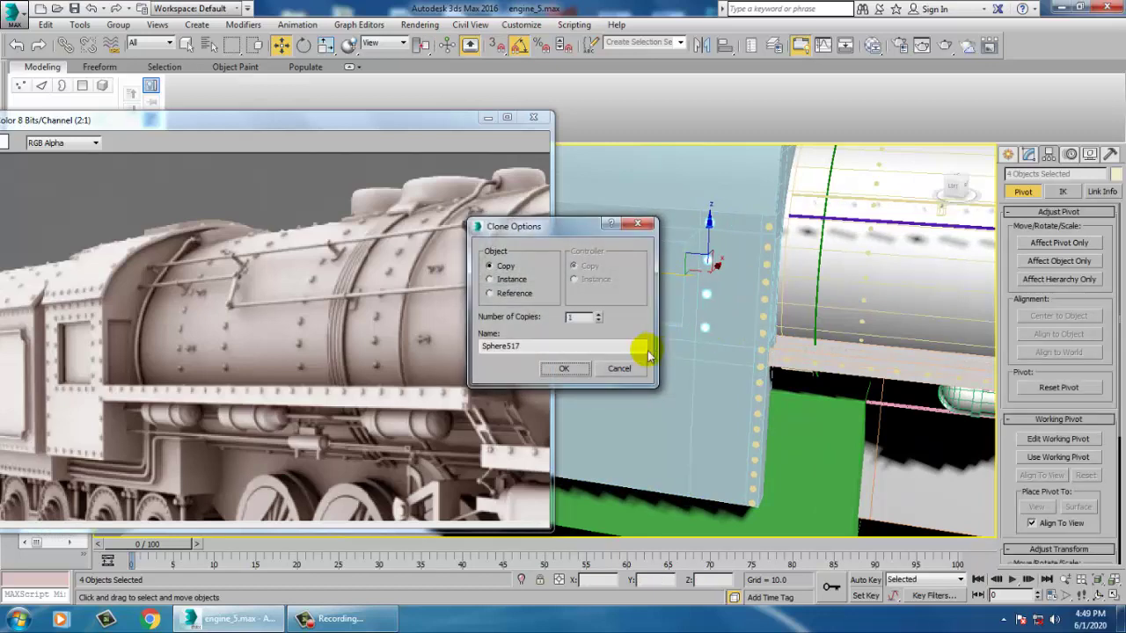
click(581, 367)
middle_drag(710, 320, 837, 344)
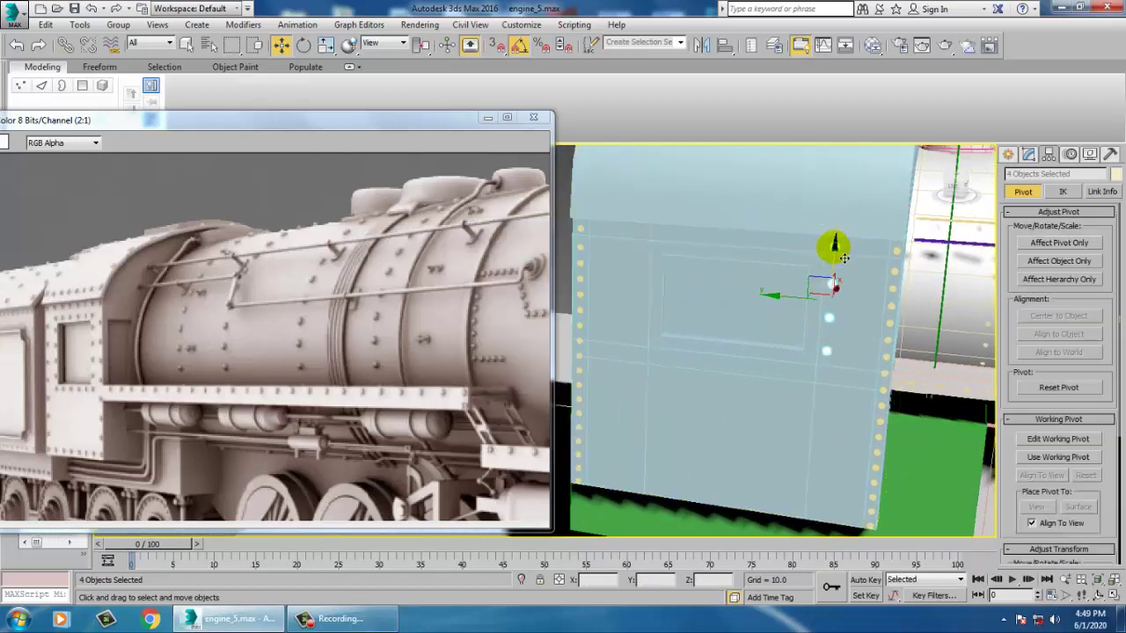
drag(835, 247, 838, 261)
Copy the column of four rivets to the strip on the rear side of the cab window
middle_drag(888, 302, 924, 312)
shift+drag(813, 324, 628, 318)
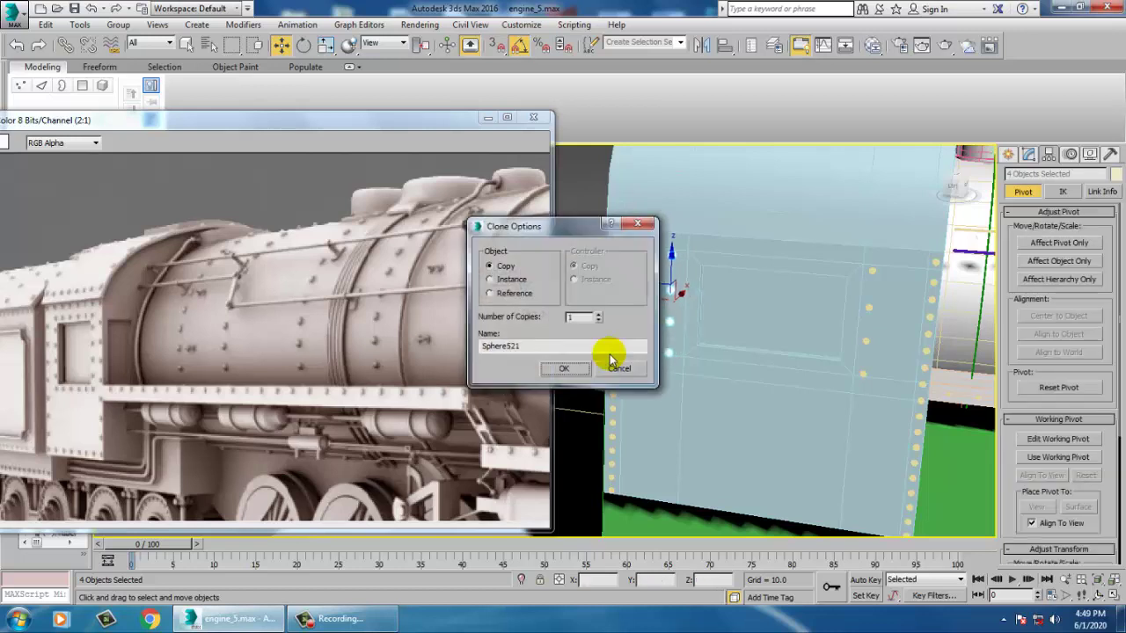
click(577, 370)
Clone the four-rivet column rotated into a horizontal row and position the row above the cab window
key(e)
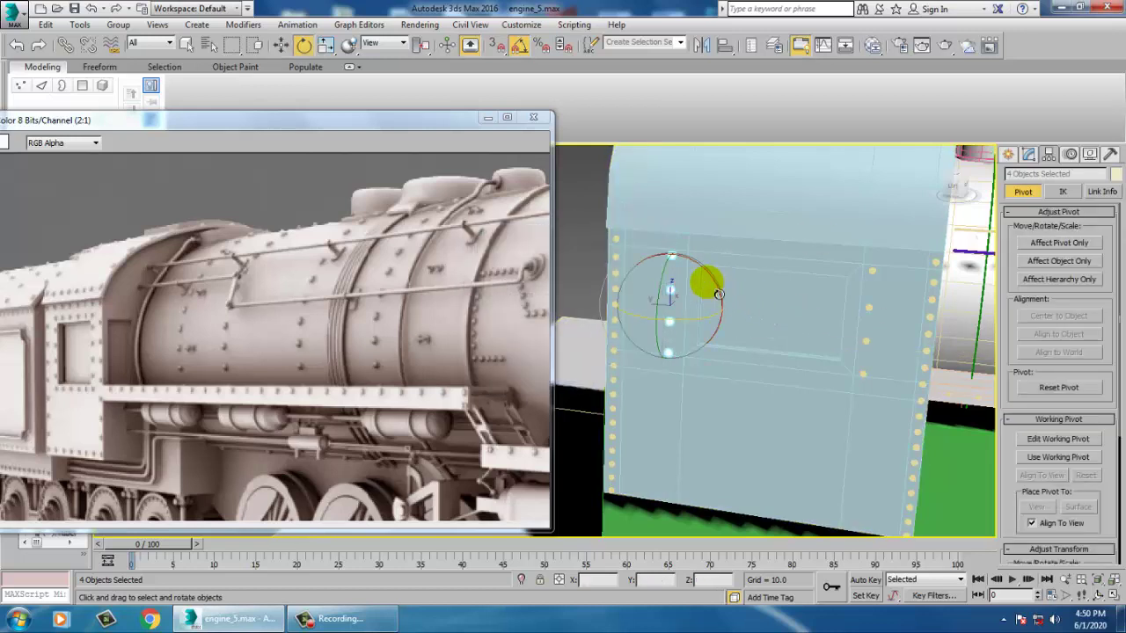
shift+drag(720, 293, 724, 309)
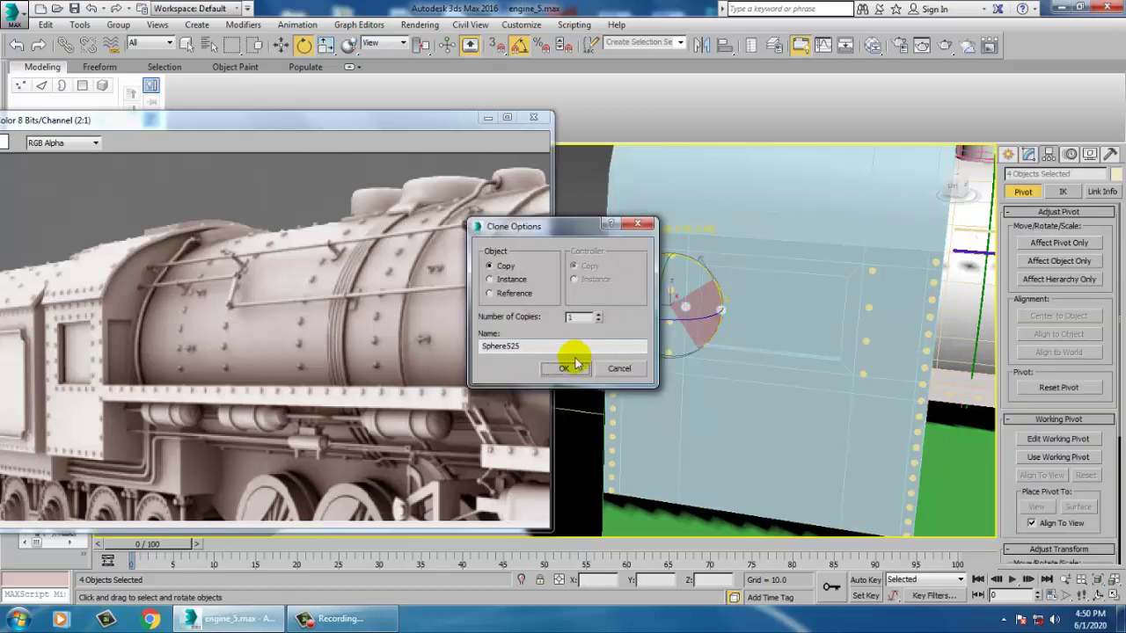
click(571, 367)
key(w)
drag(628, 304, 732, 316)
alt+middle_drag(739, 322, 695, 292)
scroll(792, 289, up, 3)
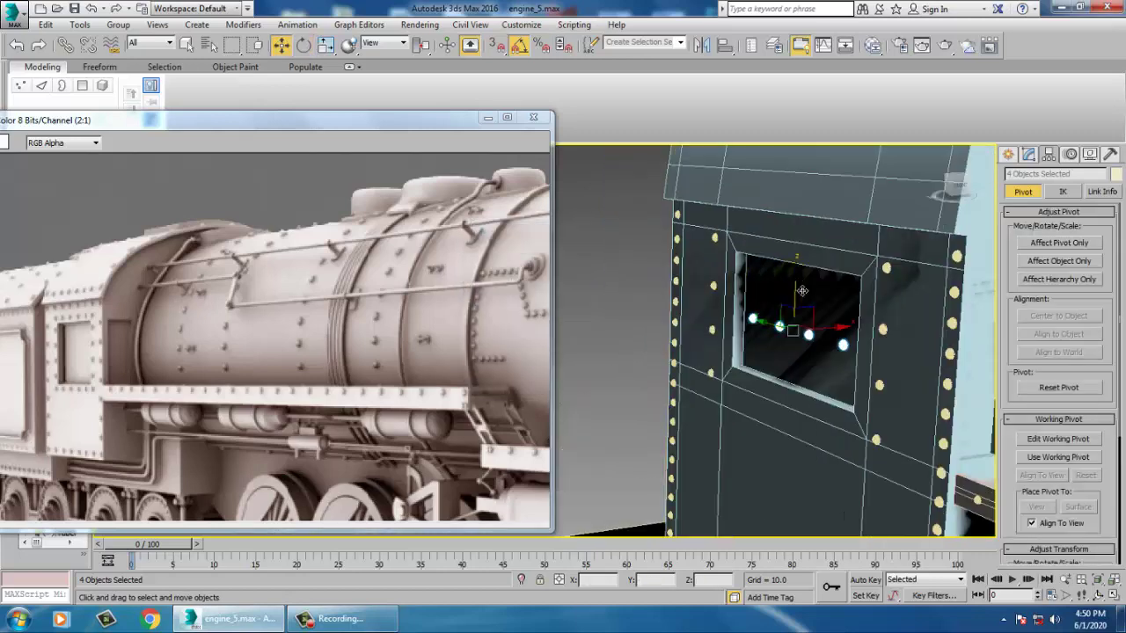
drag(801, 286, 803, 215)
Copy the horizontal row of four rivets to the strip below the cab window and save the scene
scroll(824, 254, up, 6)
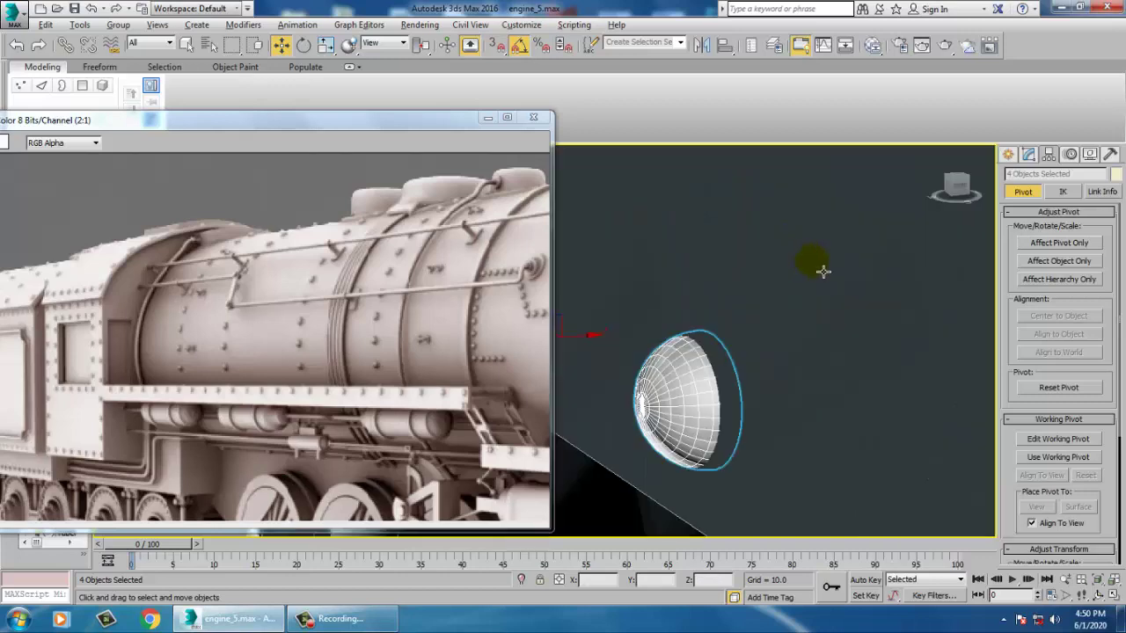
alt+middle_drag(822, 272, 847, 272)
scroll(844, 272, down, 6)
alt+middle_drag(907, 295, 832, 252)
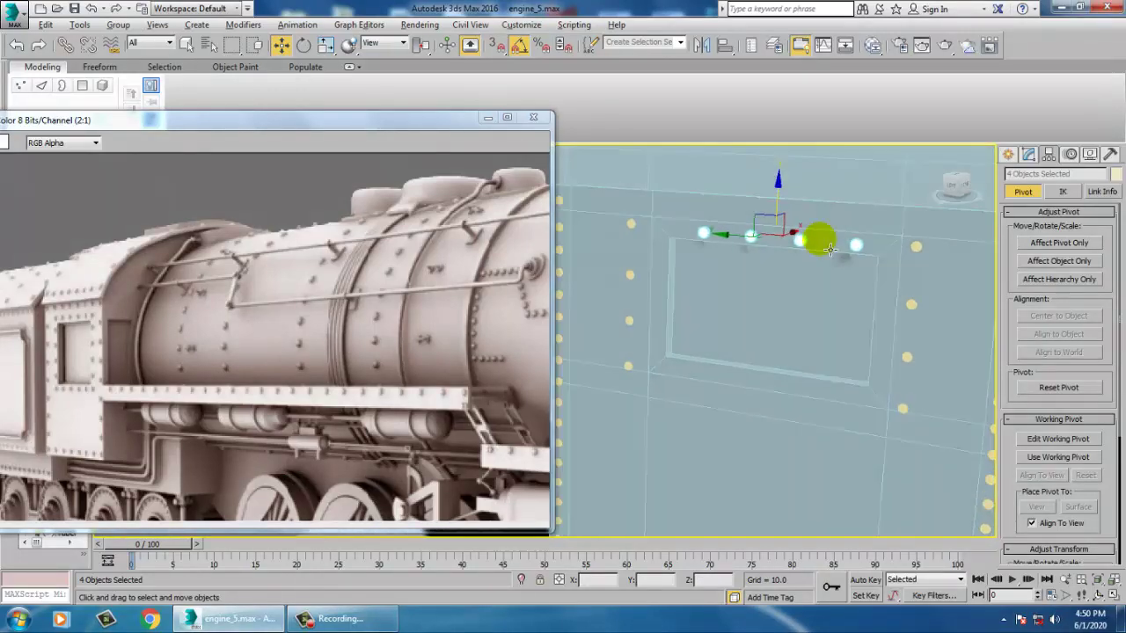
mouse_move(787, 214)
mouse_down()
mouse_move(787, 203)
mouse_move(781, 366)
mouse_move(765, 370)
mouse_up()
click(569, 365)
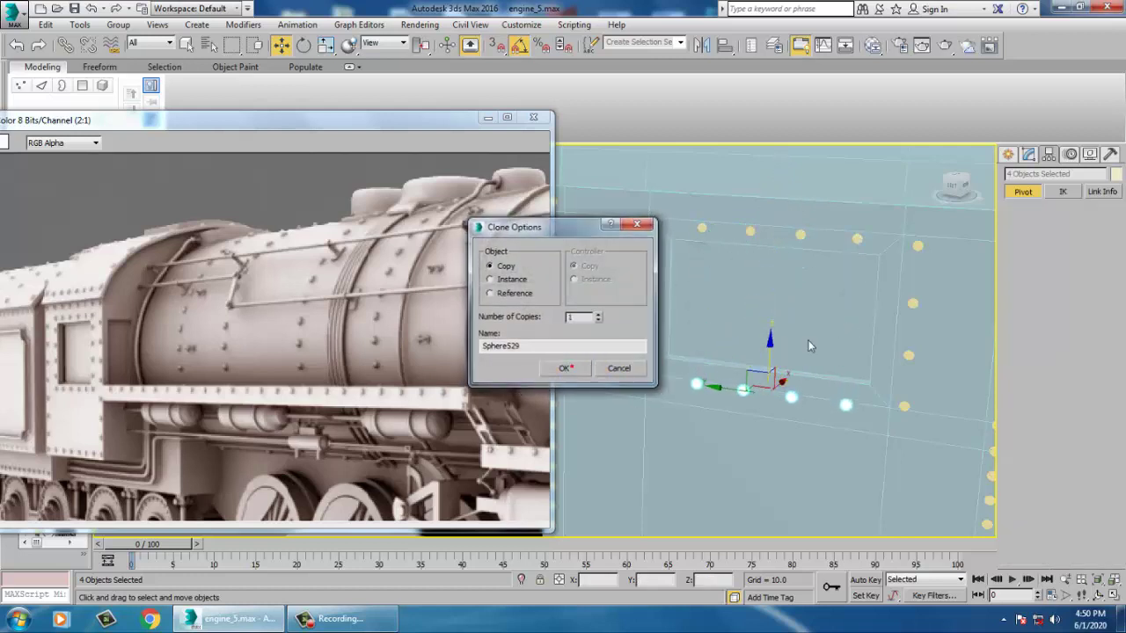
middle_drag(895, 318, 785, 269)
key(ctrl+s)
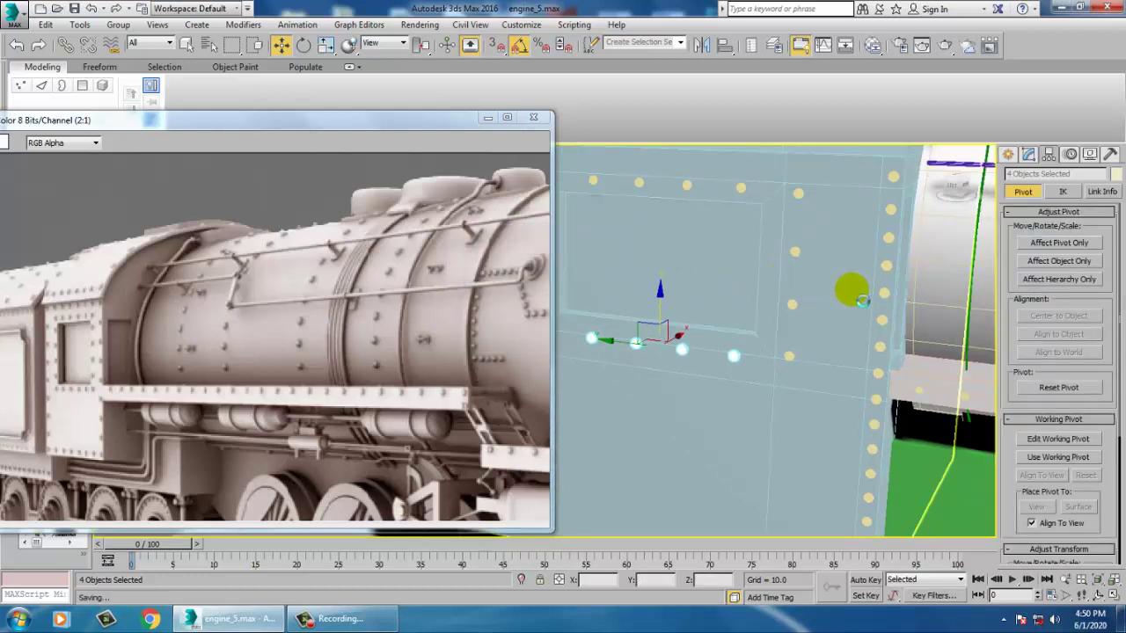
Clone the cab body once and place the copy directly behind the original as the tender body
scroll(859, 308, down, 4)
middle_drag(887, 333, 823, 322)
scroll(819, 345, down, 5)
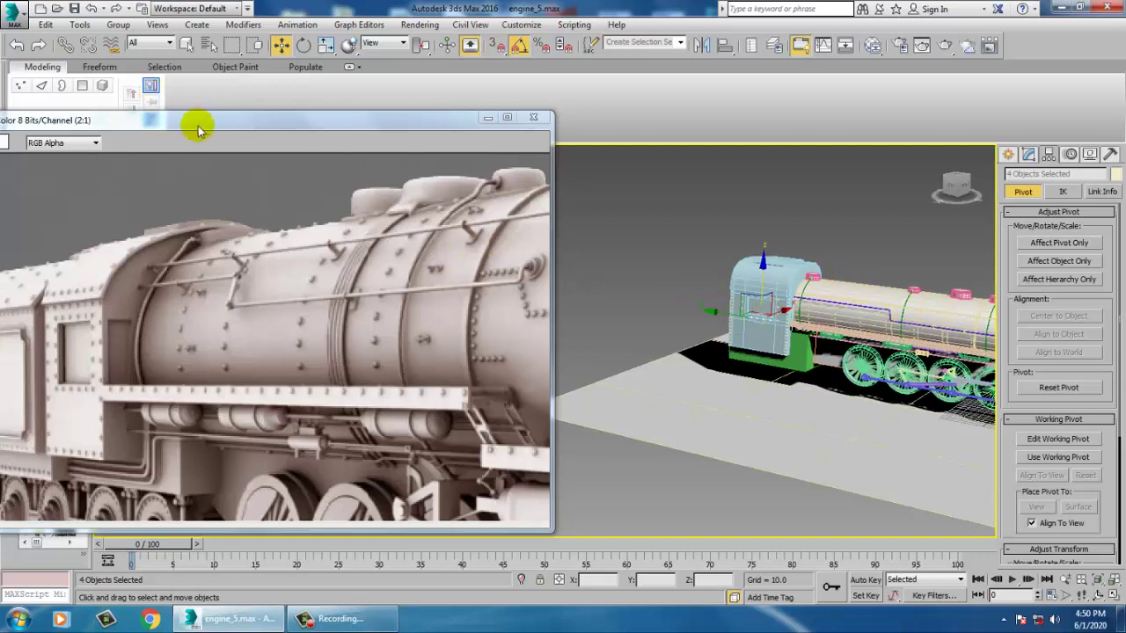
drag(198, 126, 325, 70)
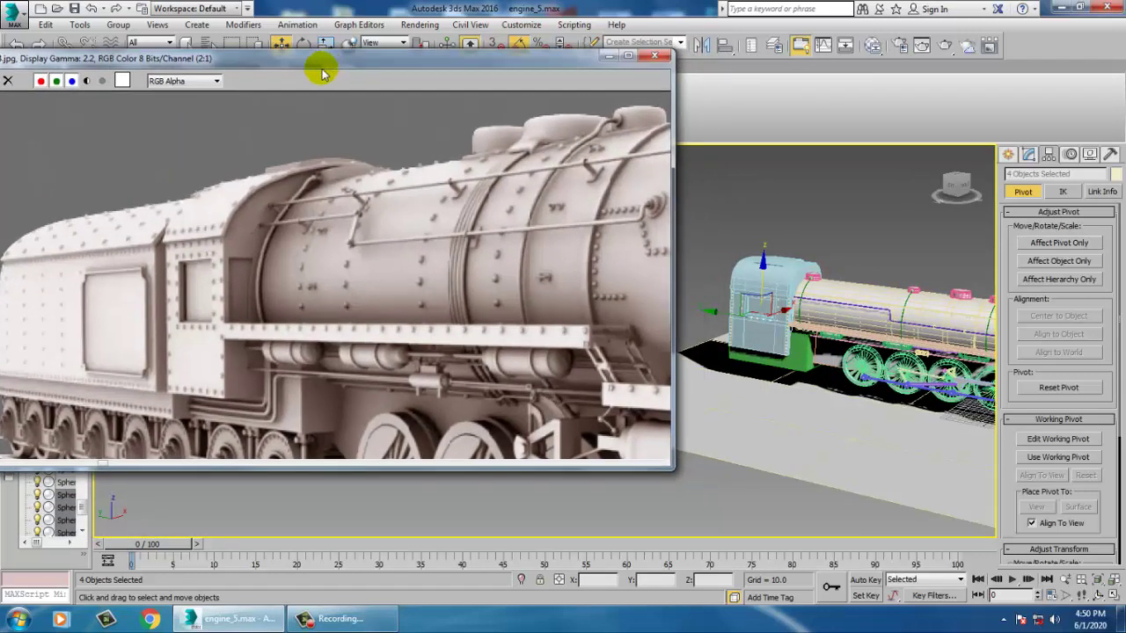
click(1009, 156)
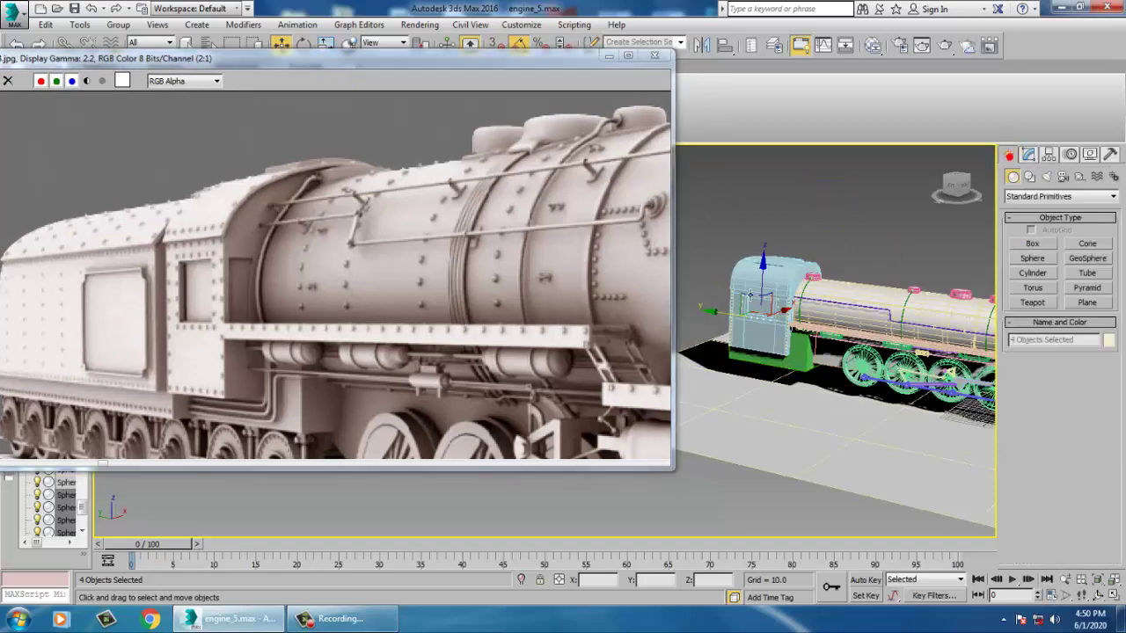
click(741, 306)
alt+middle_drag(860, 316, 829, 322)
shift+drag(825, 314, 750, 309)
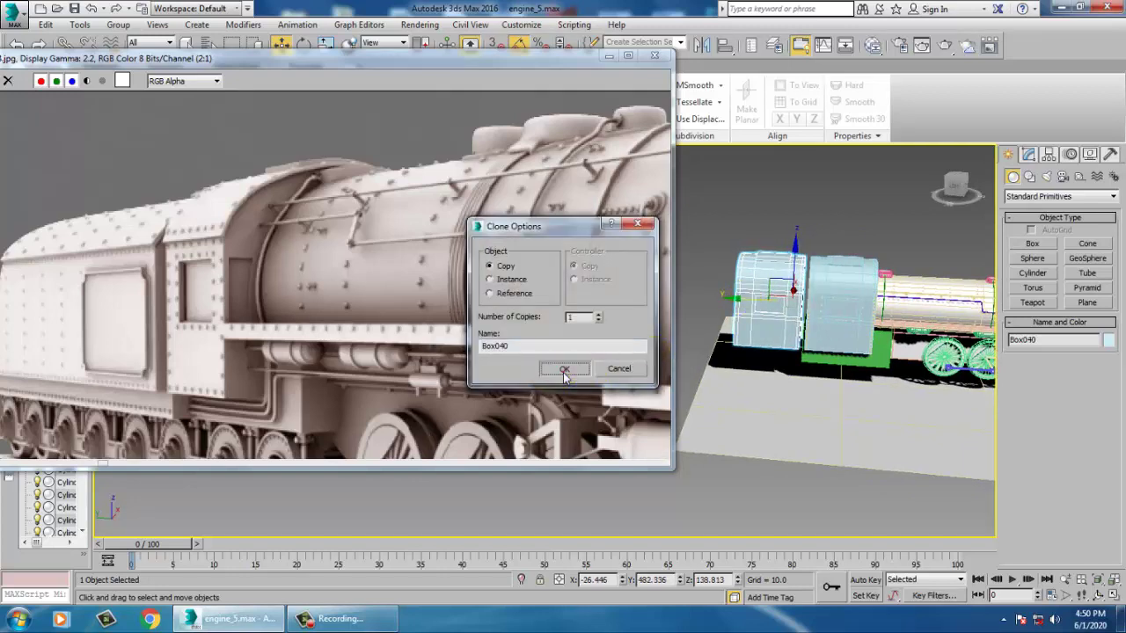
click(564, 371)
Convert the green base box under the cab to an Editable Poly and expand its sub-object levels
mouse_move(860, 319)
alt+middle_down()
mouse_move(882, 299)
mouse_move(895, 259)
alt+middle_up()
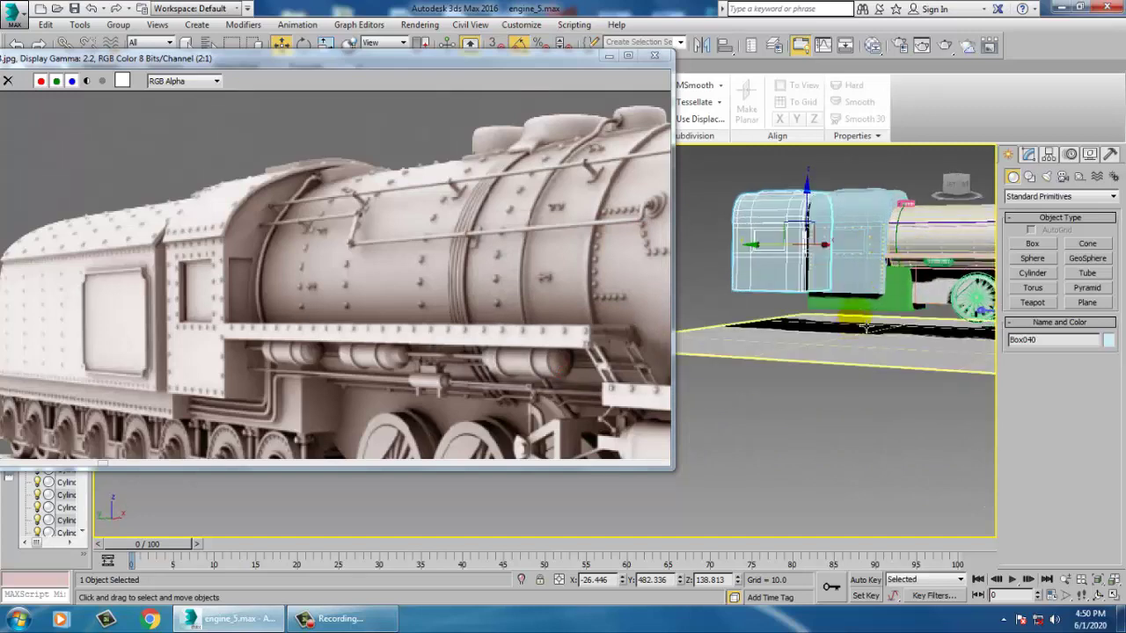
click(867, 316)
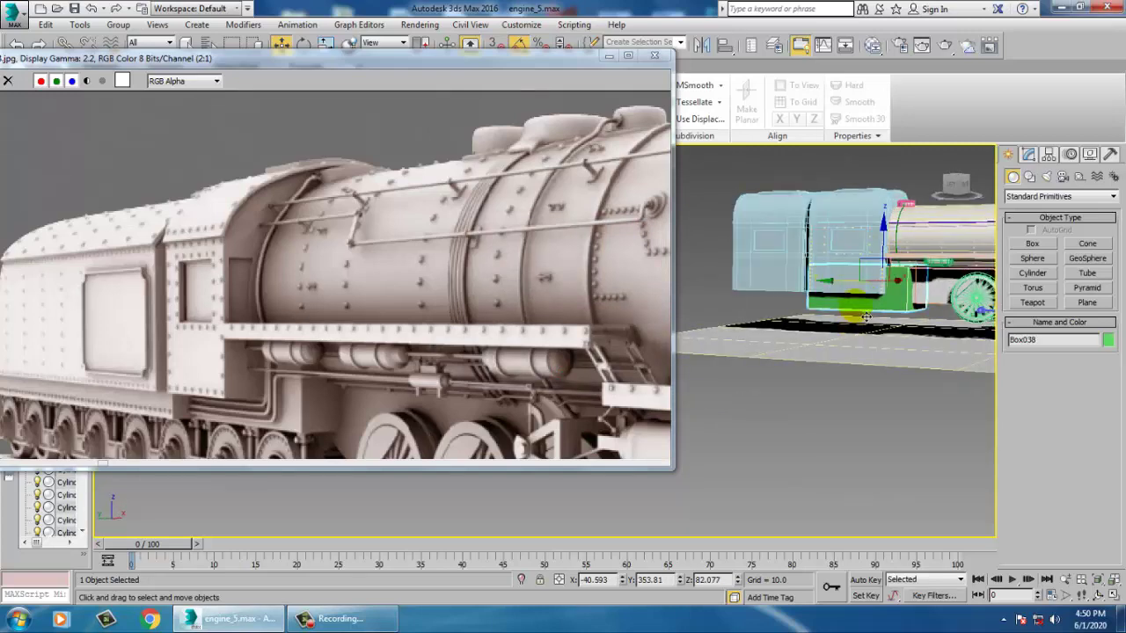
scroll(874, 320, up, 4)
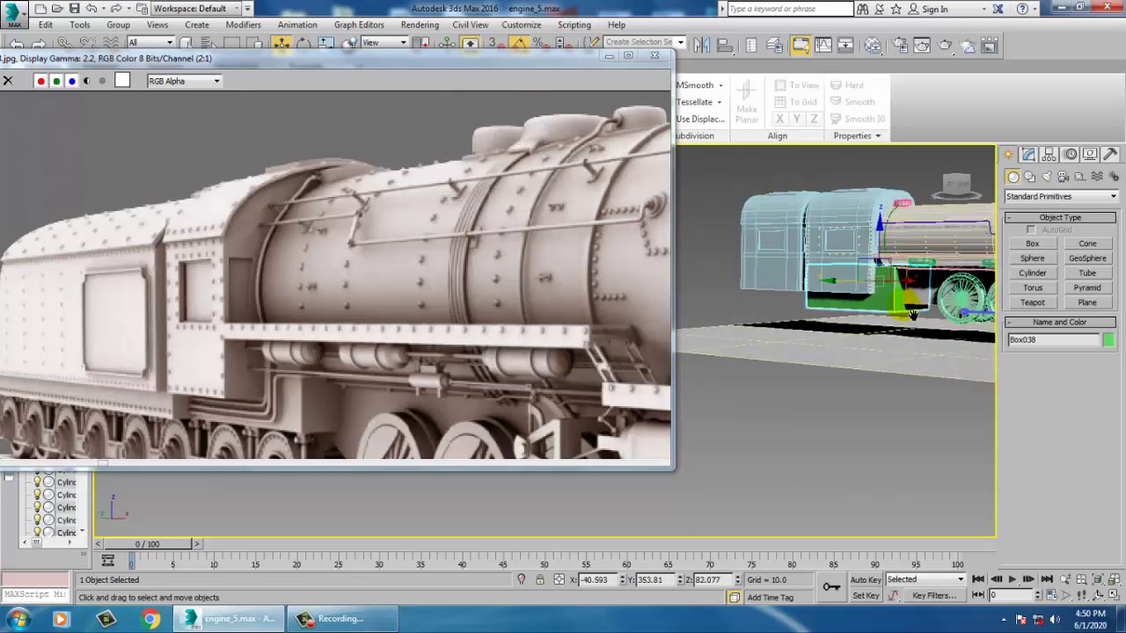
right_click(862, 297)
mouse_move(906, 435)
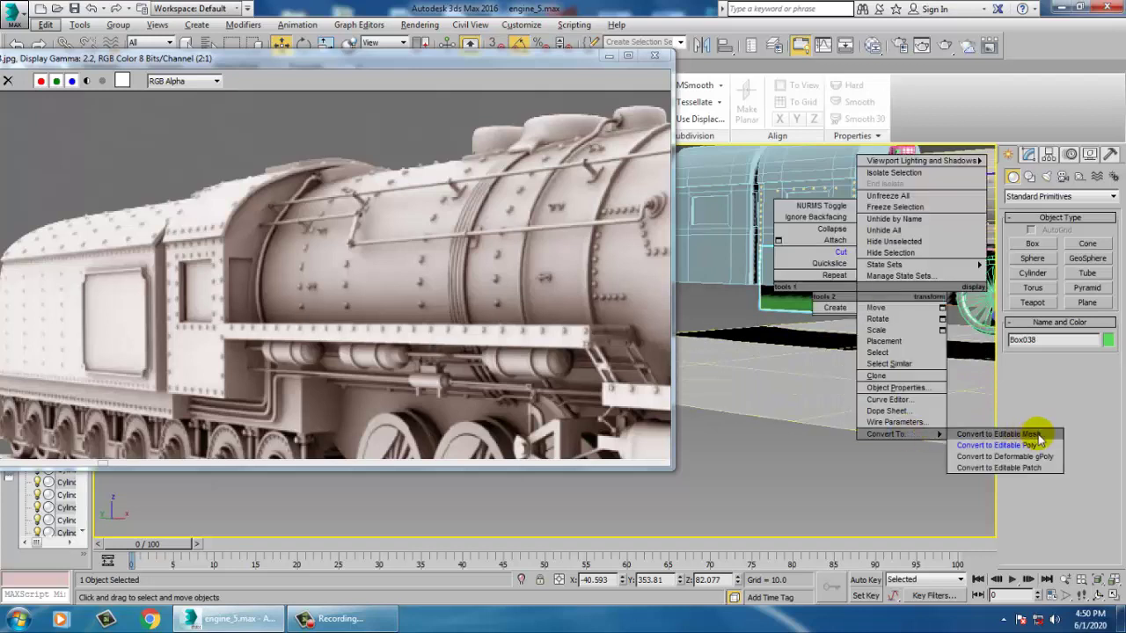
click(1039, 444)
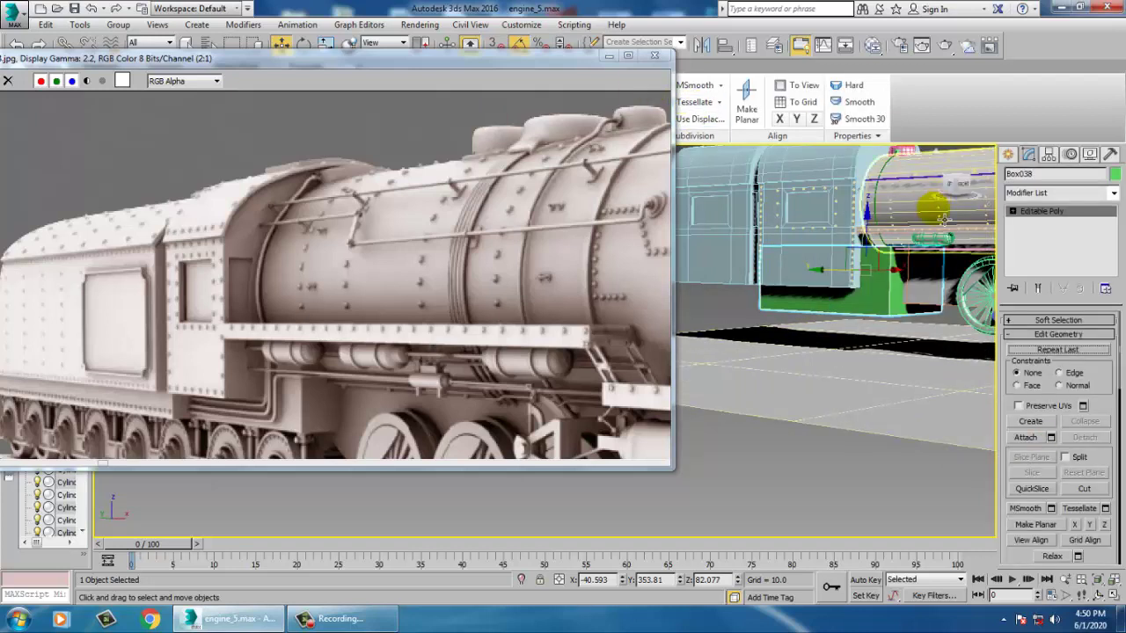
click(1012, 211)
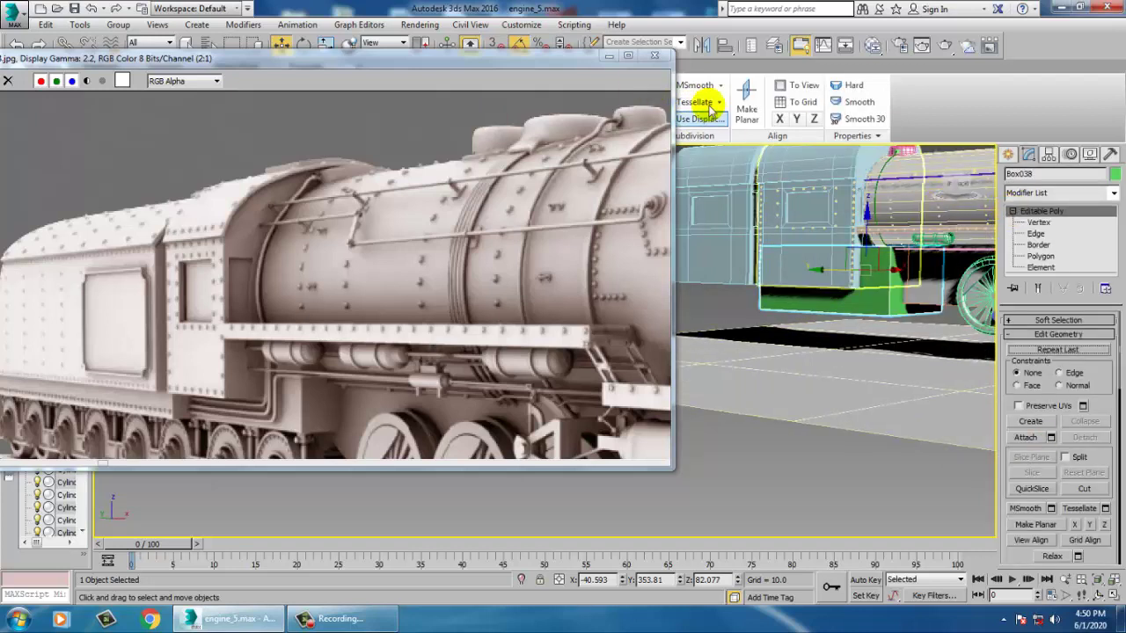
Add a horizontal edge loop with Swift Loop around the green base box, level with the cab's bottom edge
drag(583, 61, 552, 187)
click(1052, 222)
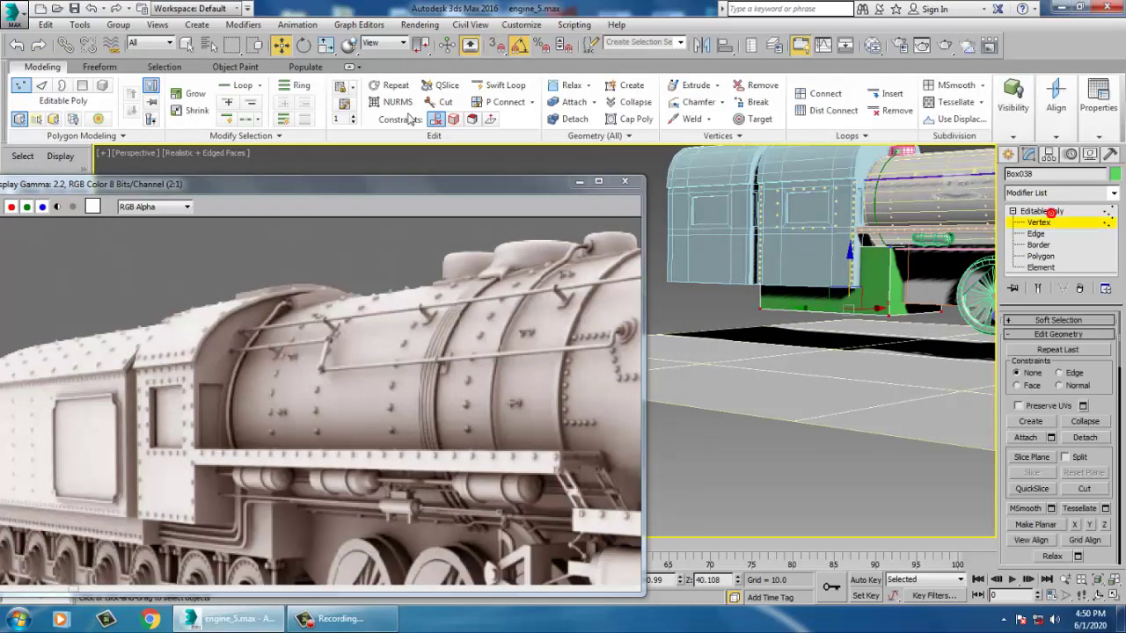
click(486, 88)
drag(376, 190, 404, 121)
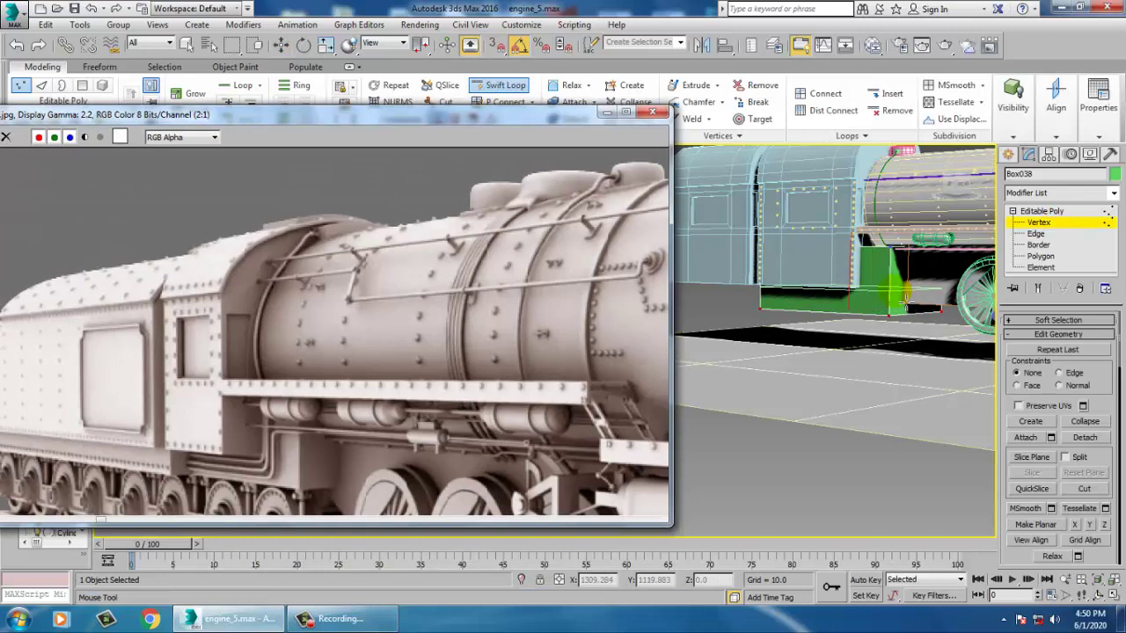
click(898, 293)
alt+middle_drag(896, 294, 754, 295)
right_click(846, 312)
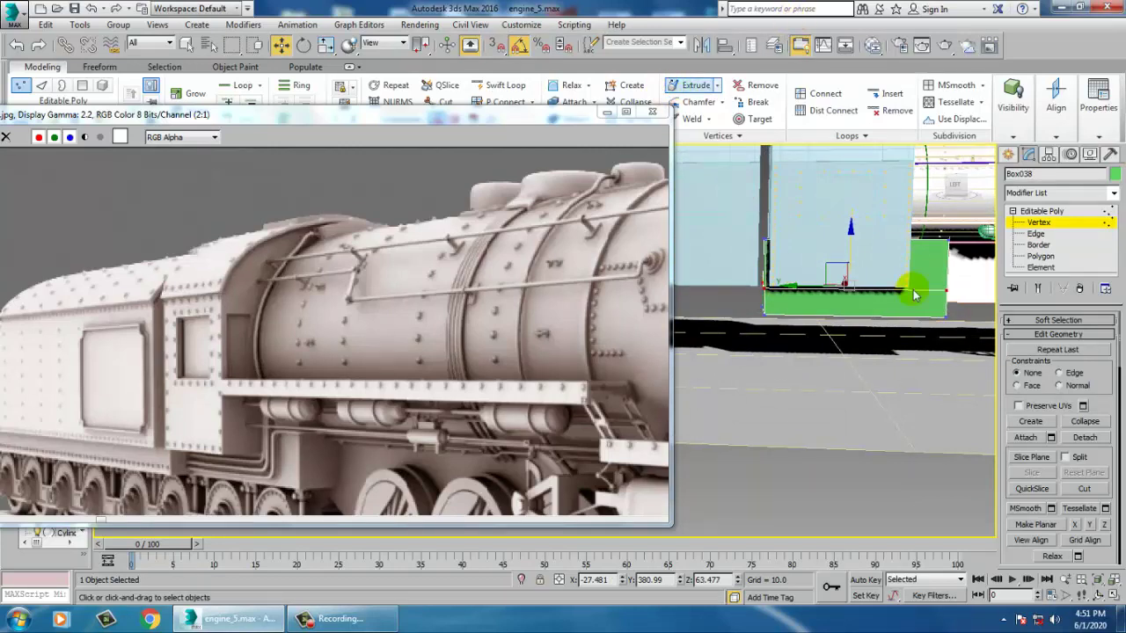
Extrude the lower rear polygon of the base box backward by 288.17 to form the tender's floor
alt+middle_drag(915, 295, 1091, 288)
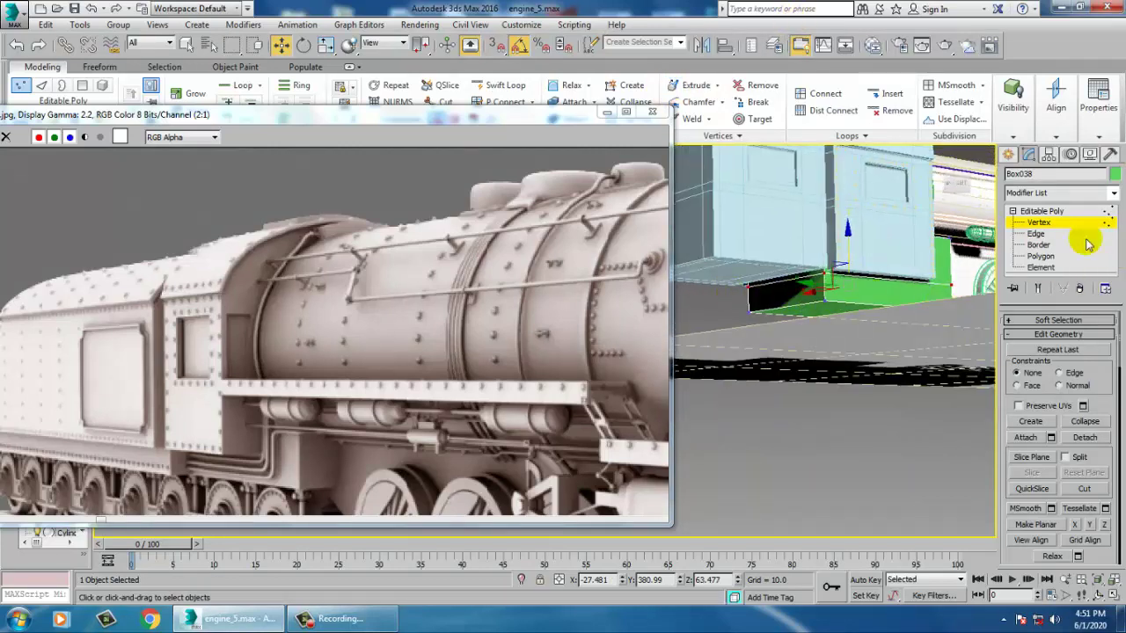
click(1041, 256)
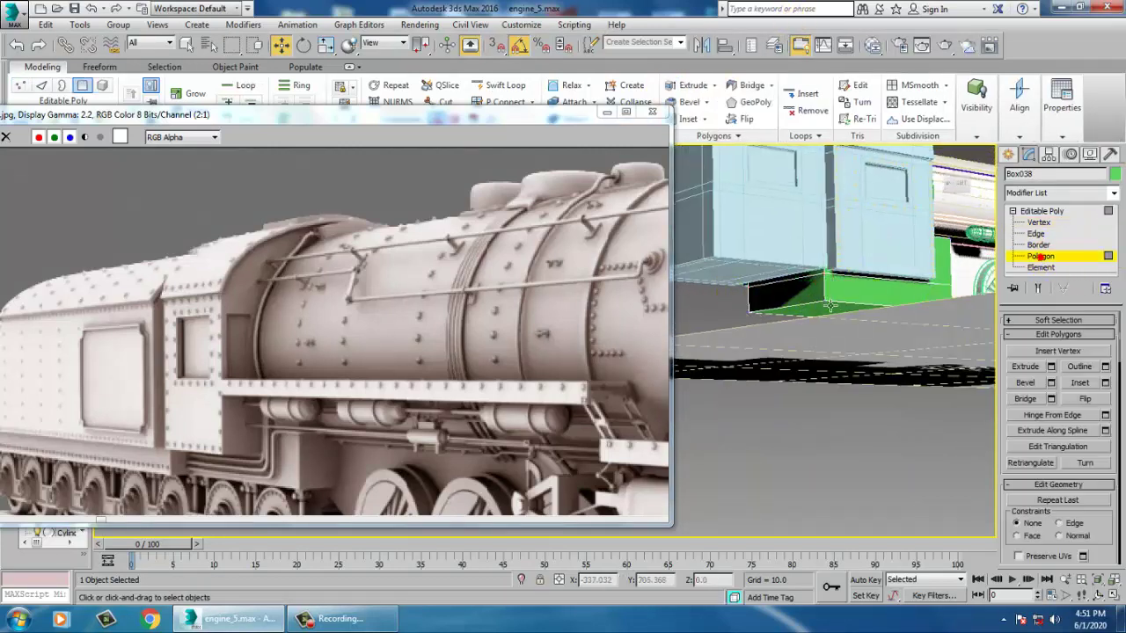
click(1051, 367)
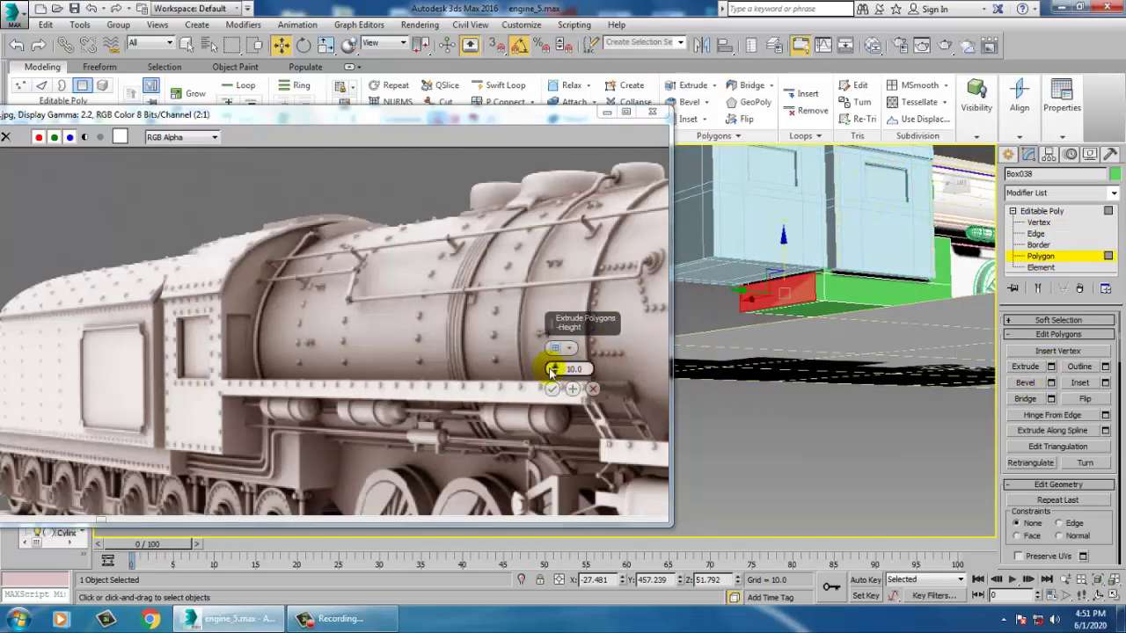
drag(534, 304, 508, 236)
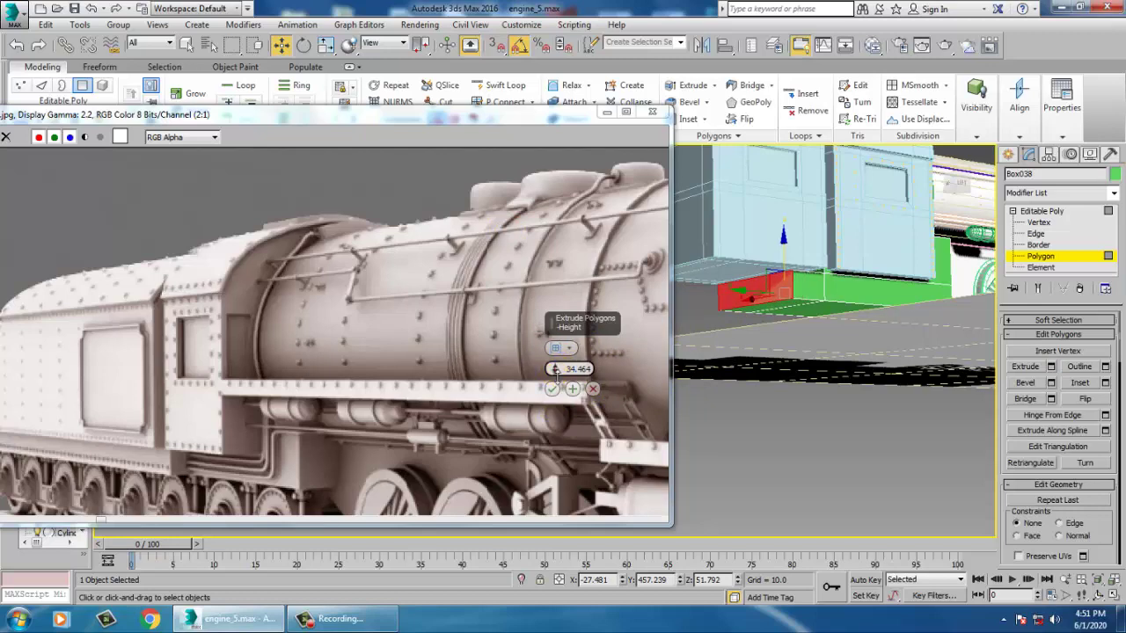
drag(556, 372, 567, 158)
alt+middle_drag(831, 396, 846, 370)
scroll(880, 385, down, 5)
scroll(871, 352, up, 2)
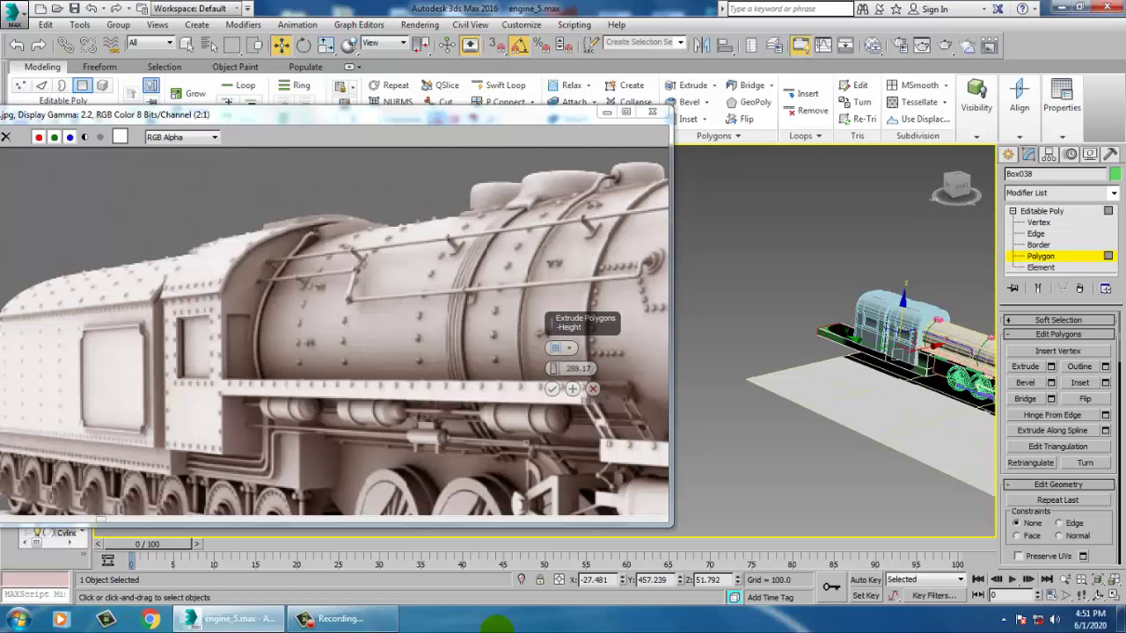
click(554, 389)
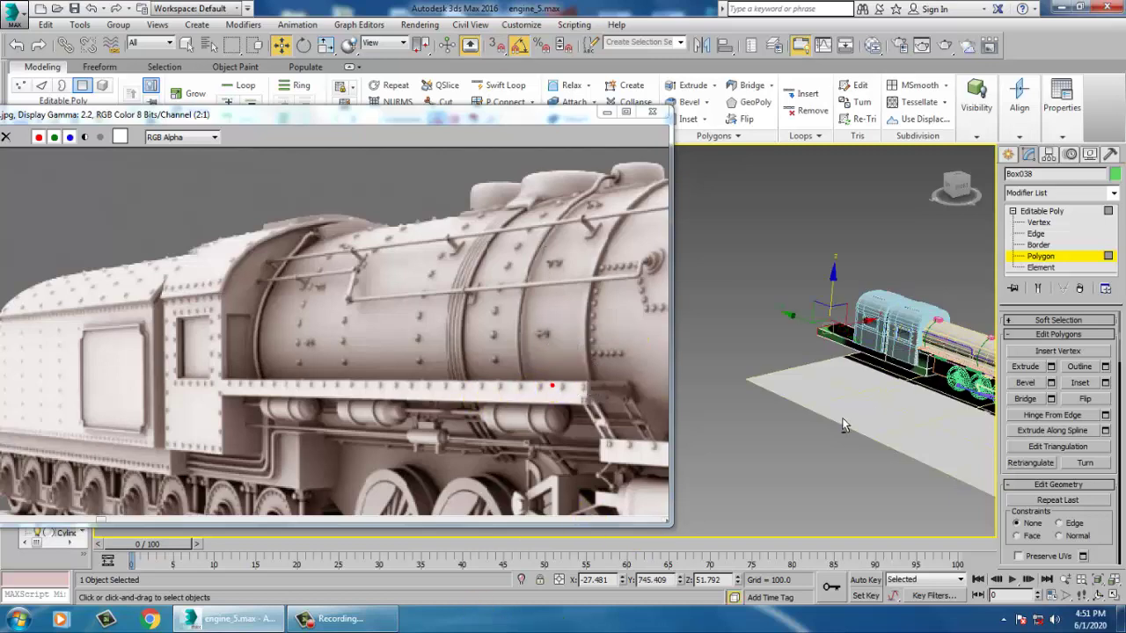
Check the extended base against the full reference image and raise the whole base box about 17 units
alt+middle_drag(847, 424, 845, 374)
alt+middle_drag(878, 304, 822, 361)
mouse_move(866, 361)
alt+middle_down()
mouse_move(892, 357)
mouse_move(882, 350)
alt+middle_up()
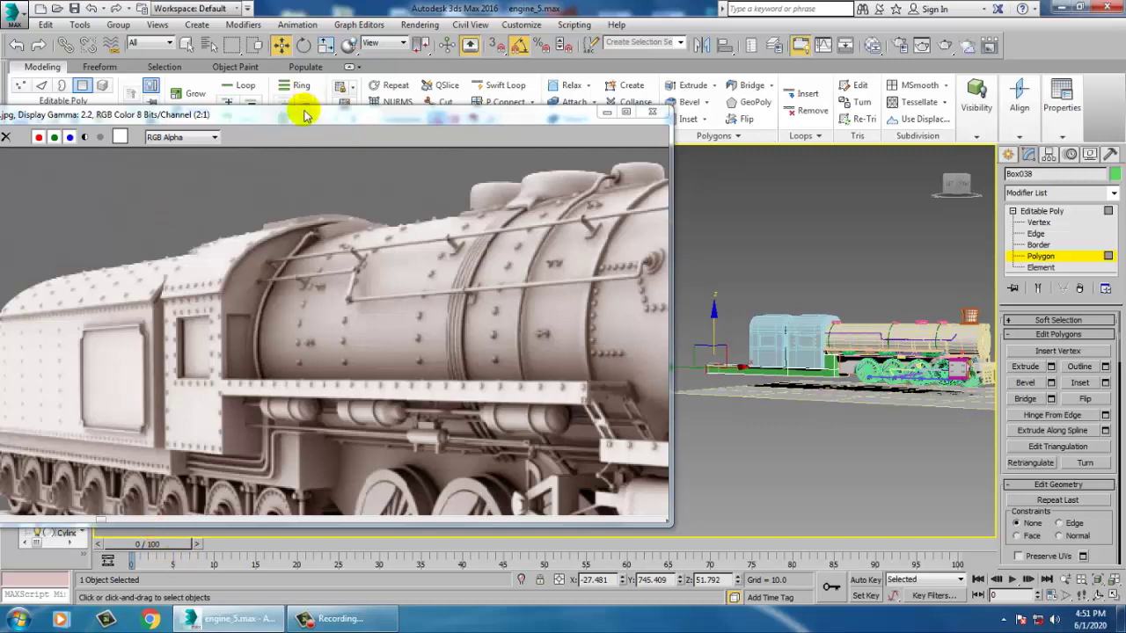
drag(290, 118, 294, 3)
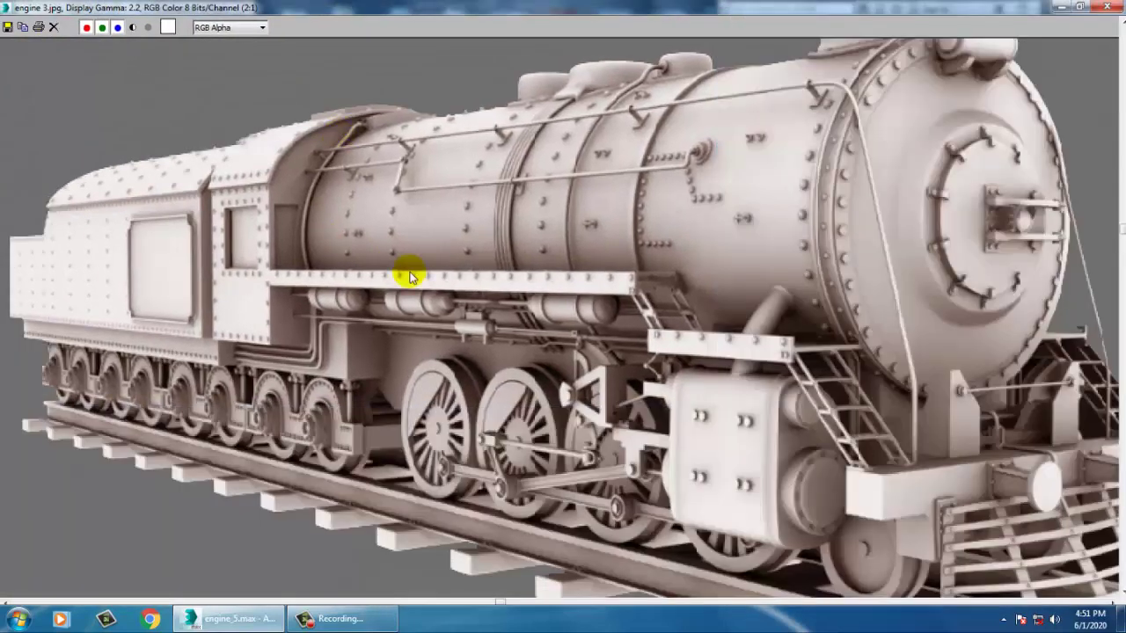
click(1085, 7)
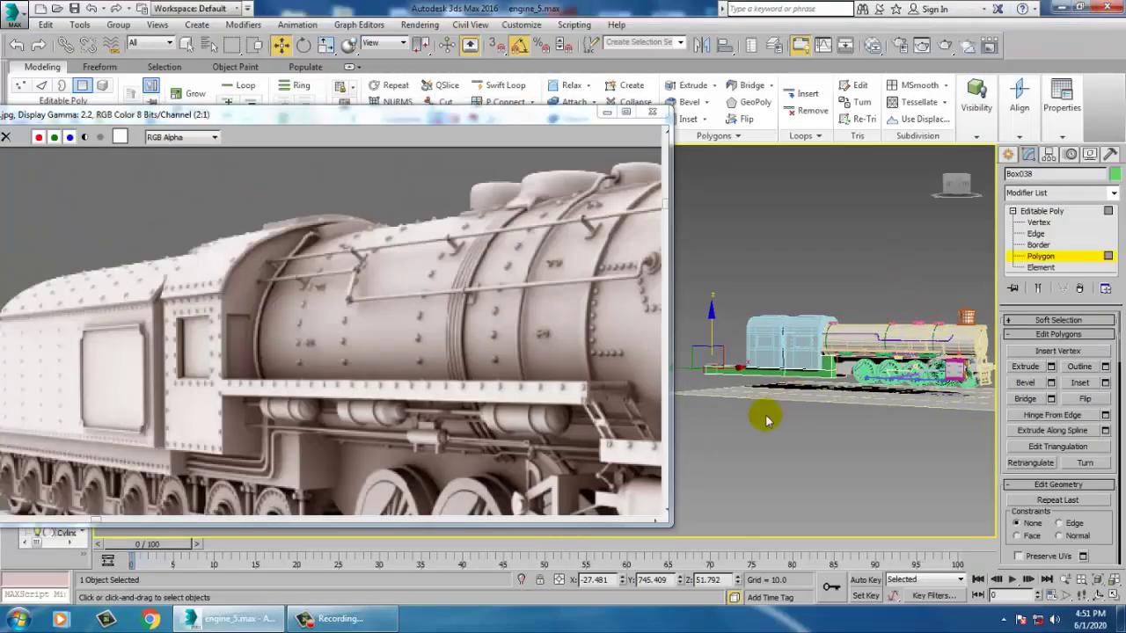
scroll(772, 417, up, 4)
alt+middle_drag(871, 294, 794, 329)
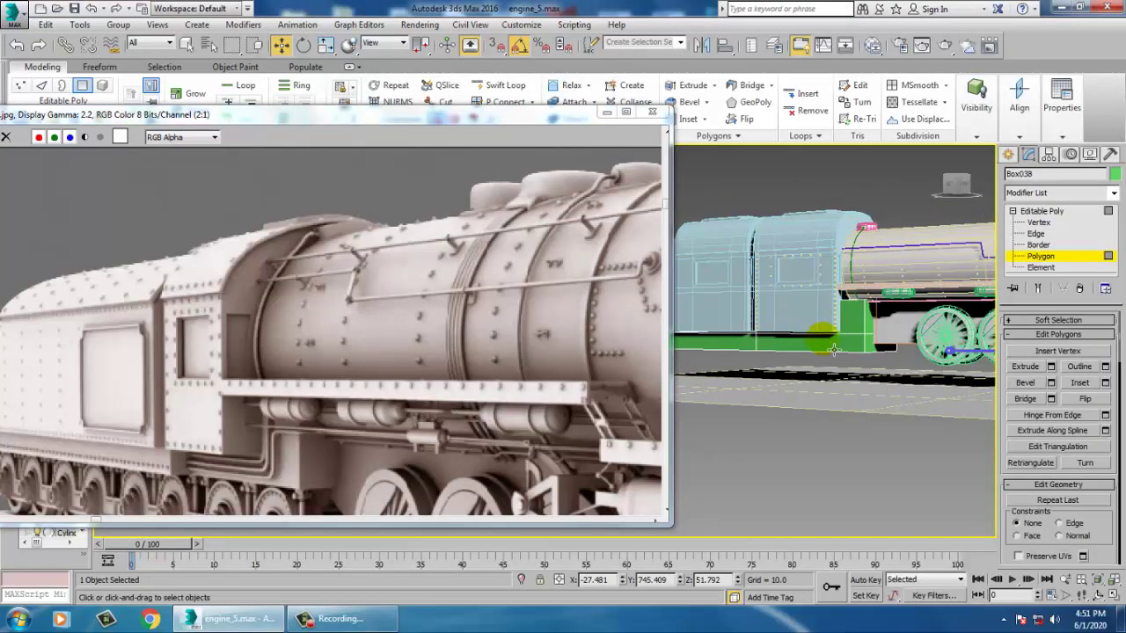
click(1047, 212)
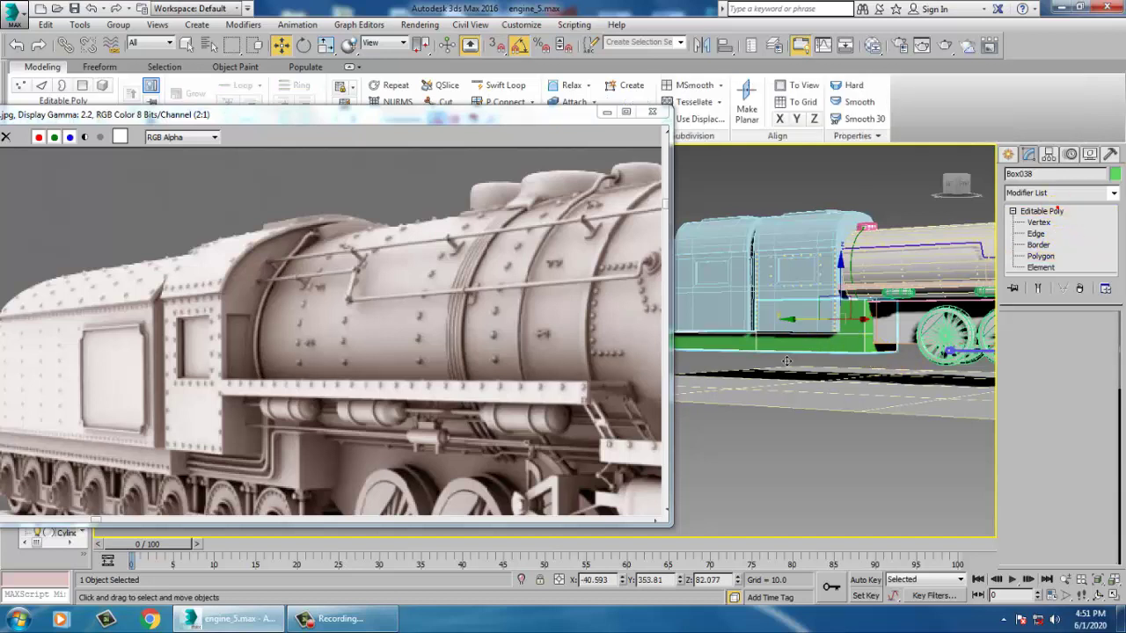
drag(847, 275, 853, 278)
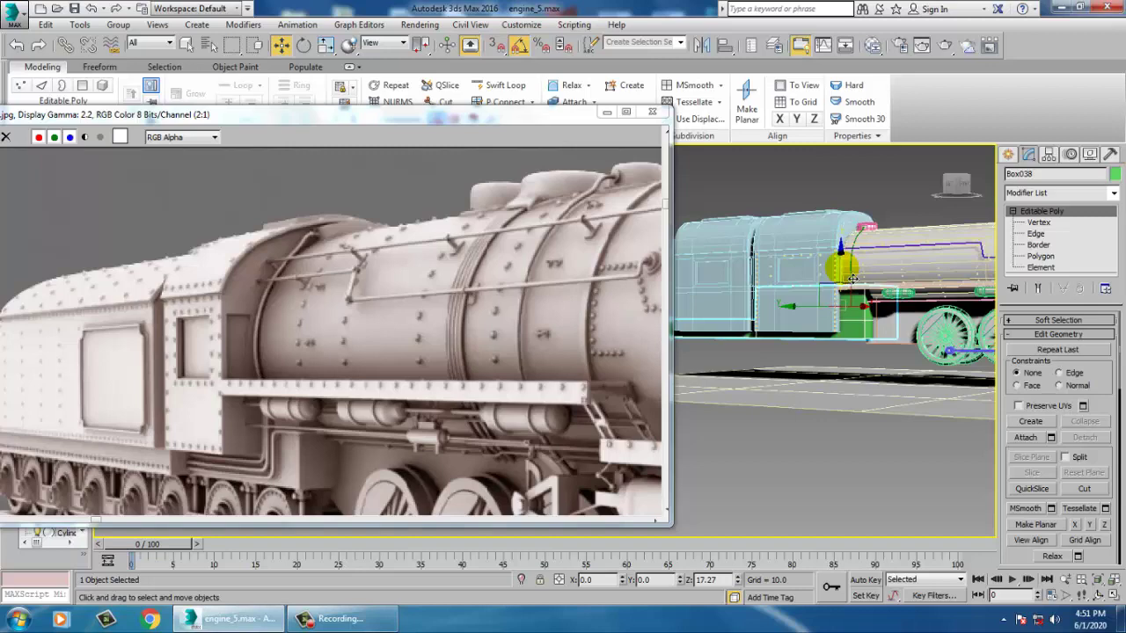
Select the frame box beneath the boiler and examine the tender and undercarriage in the full reference image
click(900, 325)
middle_drag(824, 316, 807, 307)
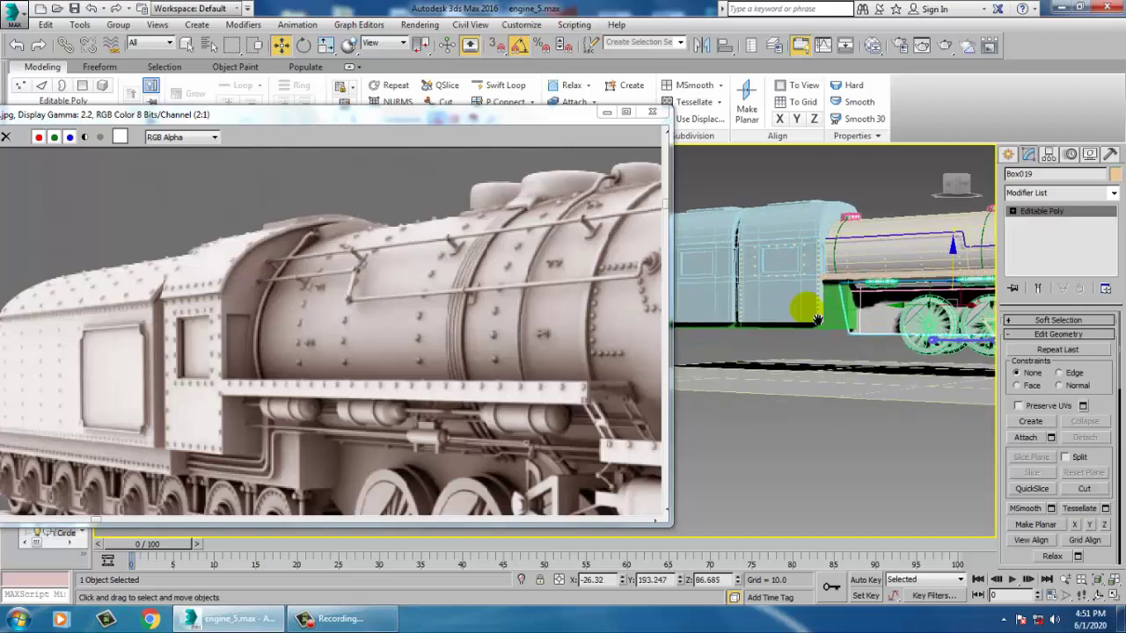
drag(373, 118, 346, 1)
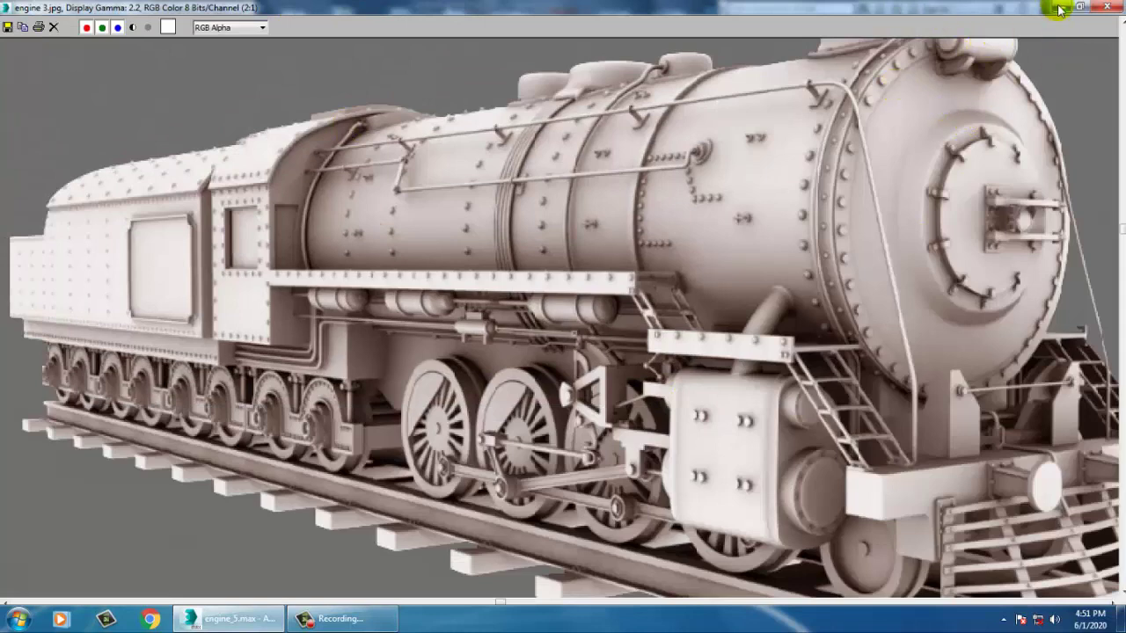
click(1085, 9)
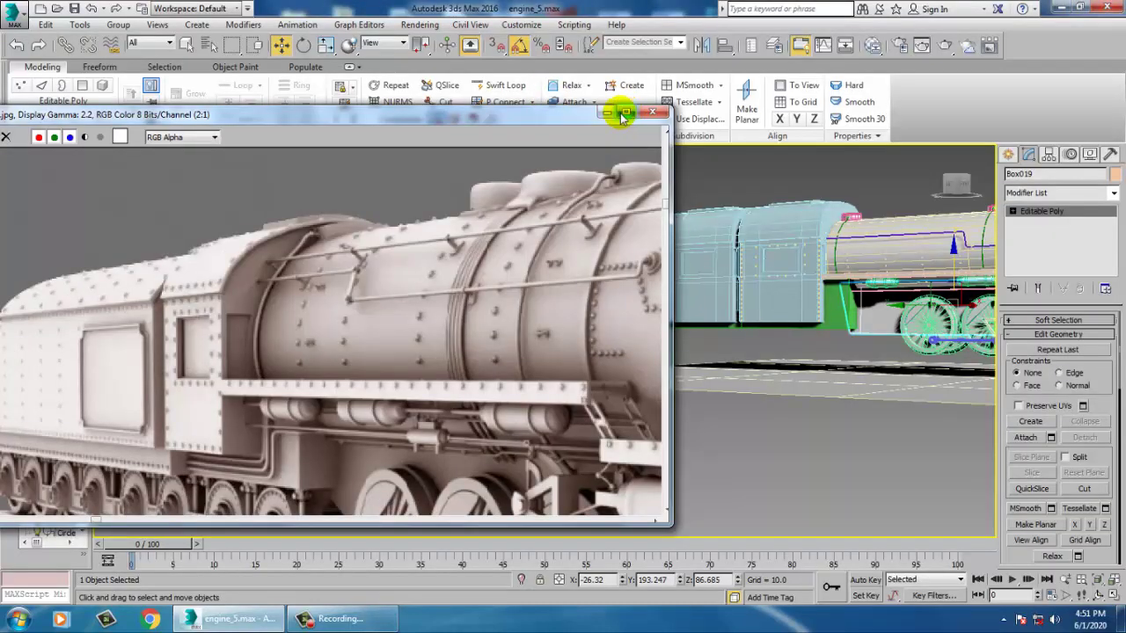
Lower the bottom row of vertices along the whole green base box slightly in the left view
click(609, 113)
alt+middle_drag(847, 340, 723, 363)
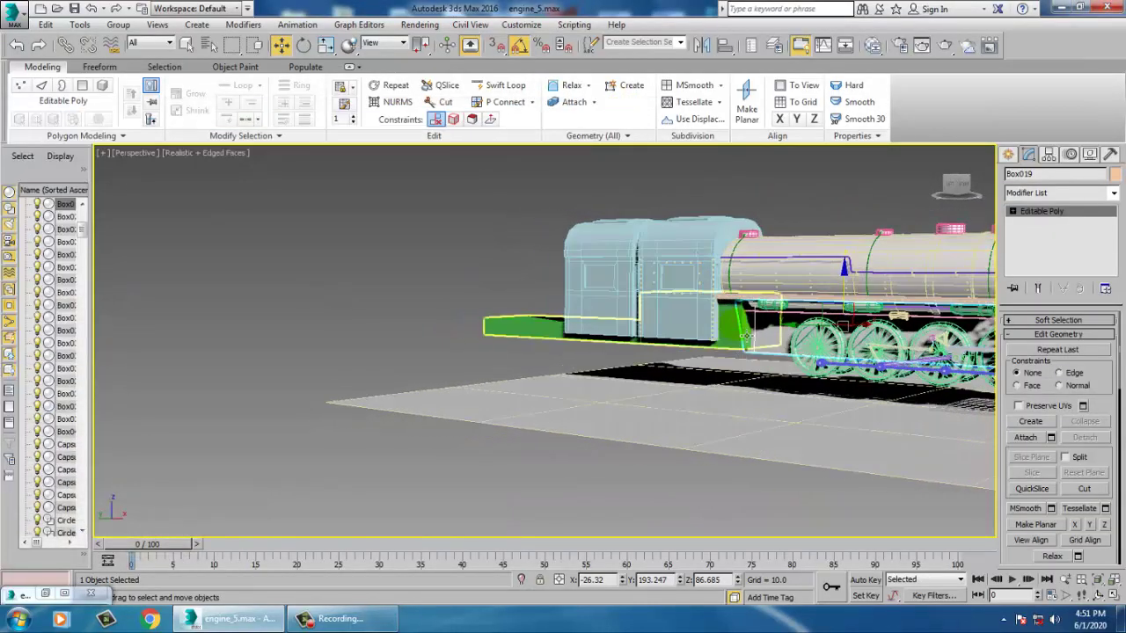
click(729, 329)
scroll(728, 329, up, 4)
key(1)
key(alt+w)
middle_click(355, 470)
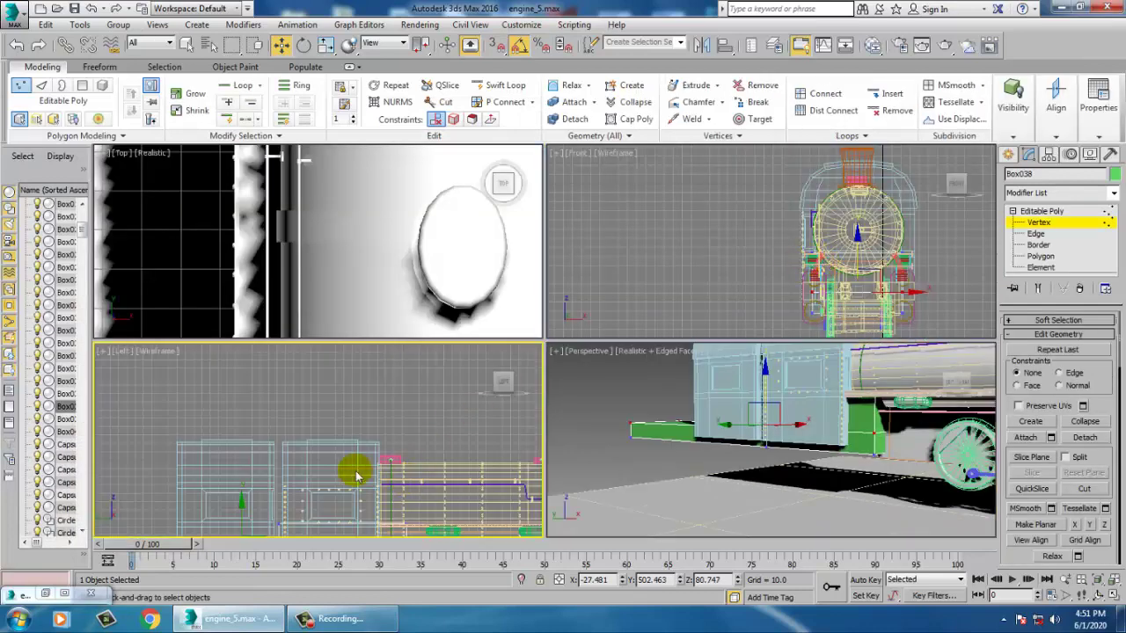
key(alt+w)
key(1)
middle_drag(508, 445, 485, 322)
scroll(485, 323, down, 4)
middle_drag(387, 370, 475, 406)
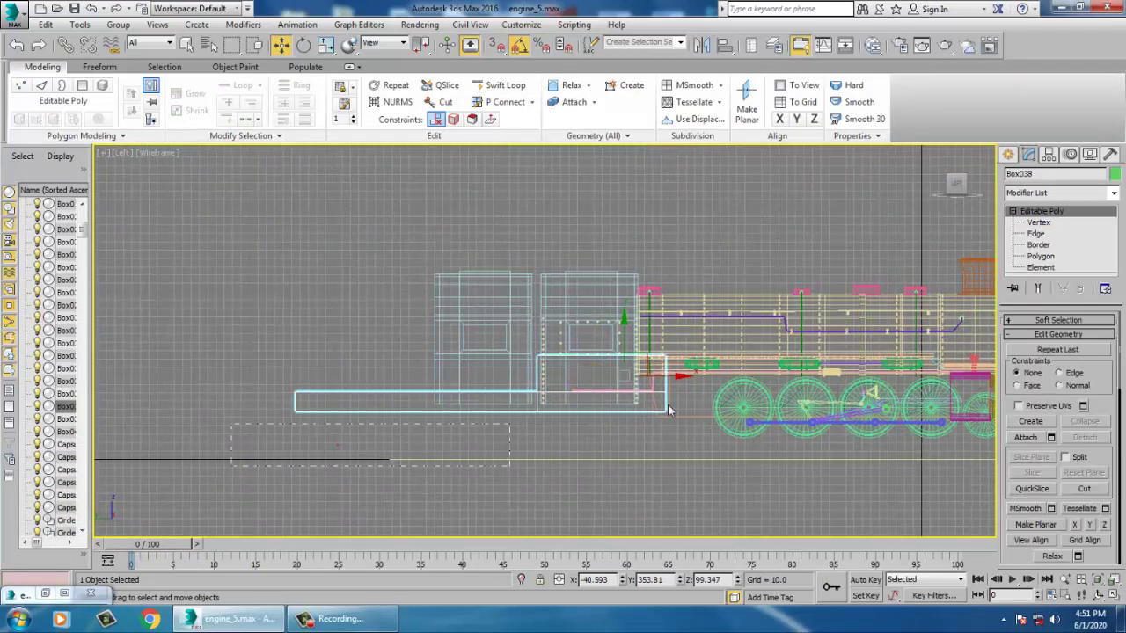
drag(748, 395, 748, 395)
click(440, 463)
click(386, 412)
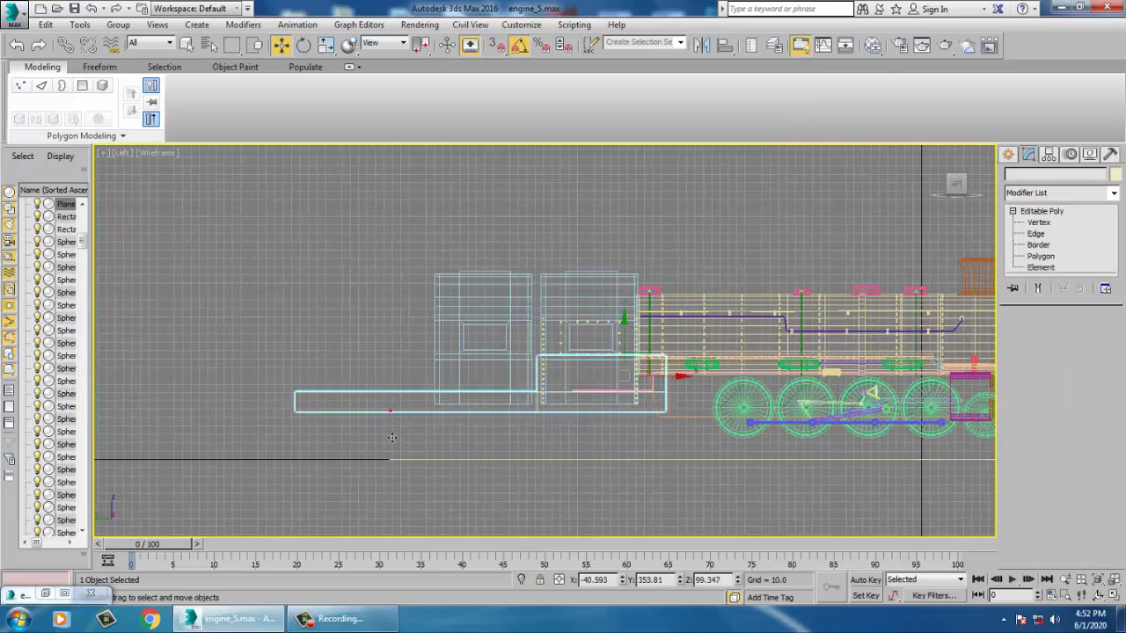
key(1)
drag(261, 470, 744, 413)
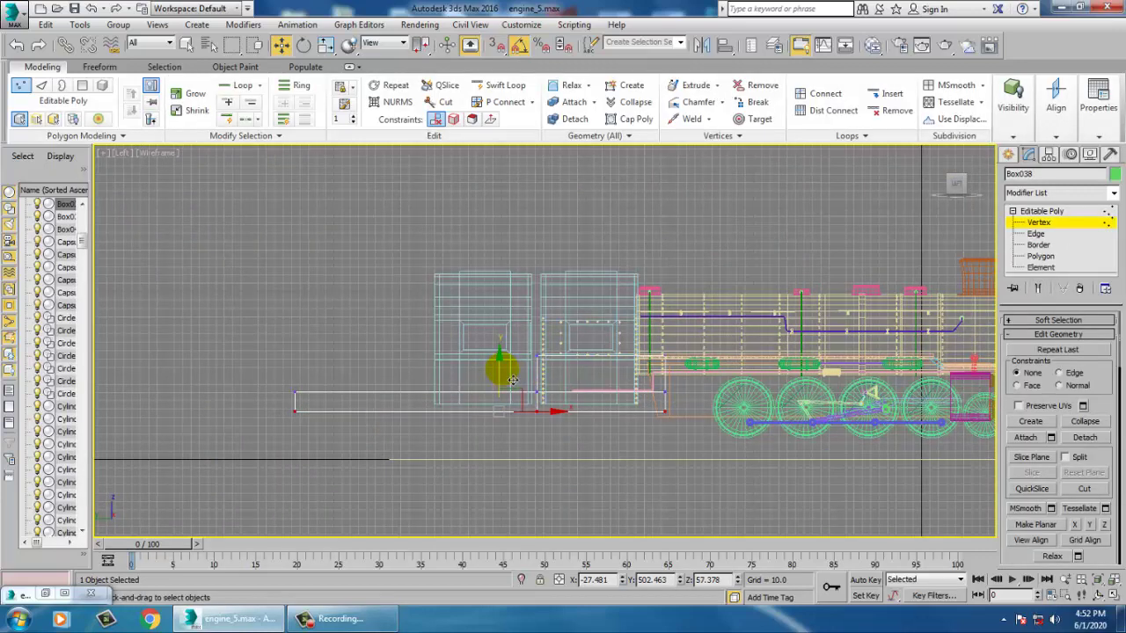
drag(512, 380, 513, 387)
click(1040, 212)
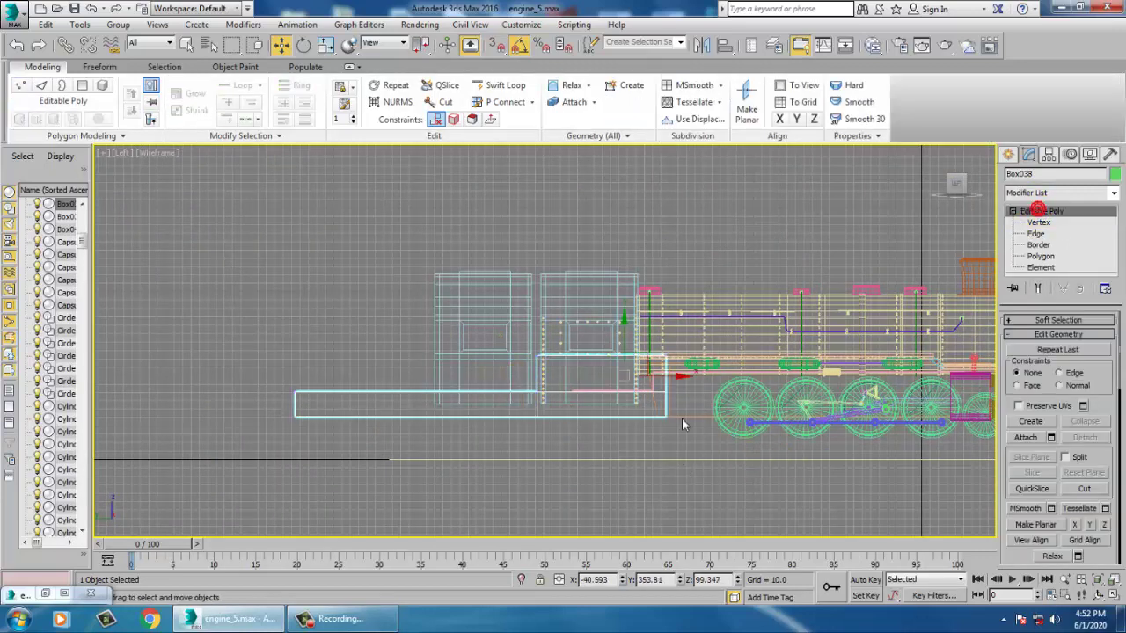
Lower the bottom vertices of the frame box beneath the boiler in the left view to align with the green base
click(693, 417)
middle_drag(776, 421, 598, 420)
key(1)
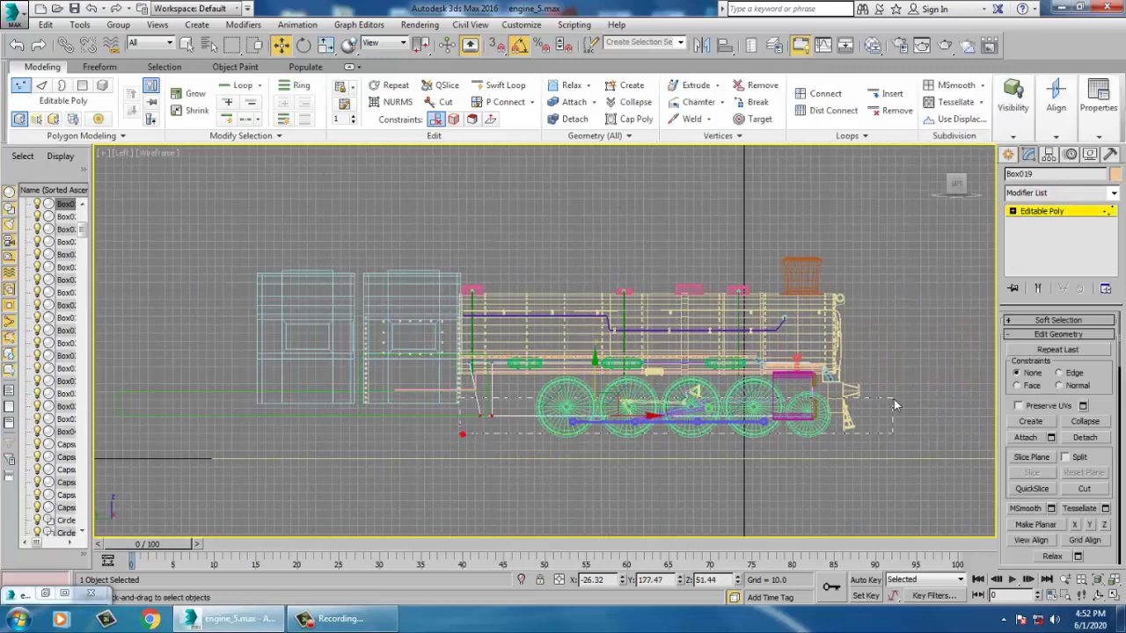
drag(605, 362, 605, 371)
key(alt+w)
right_click(896, 462)
key(alt+w)
alt+middle_drag(897, 462, 784, 439)
click(1074, 220)
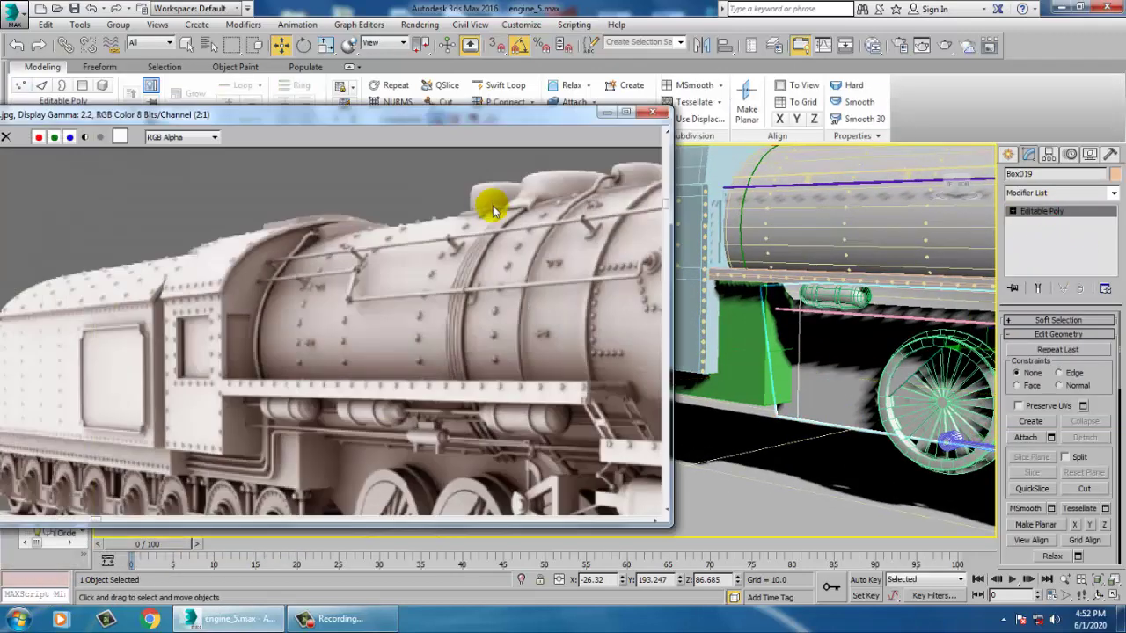
Extrude both long side polygons of the green base's rear floor section outward by 17.248
middle_drag(387, 368, 414, 296)
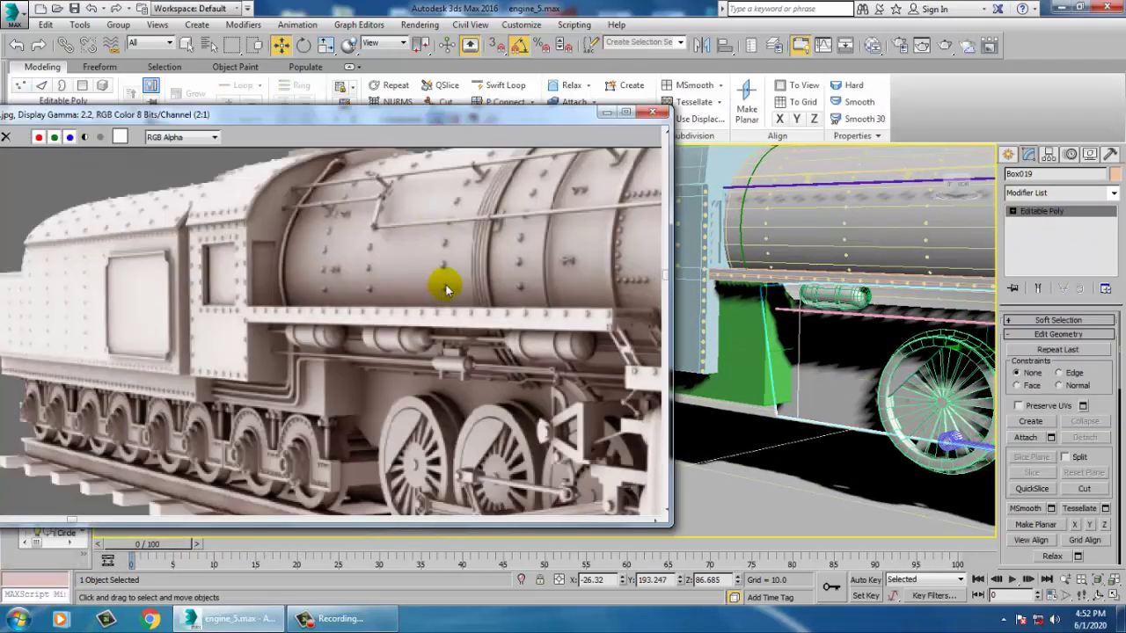
click(607, 113)
scroll(616, 339, up, 6)
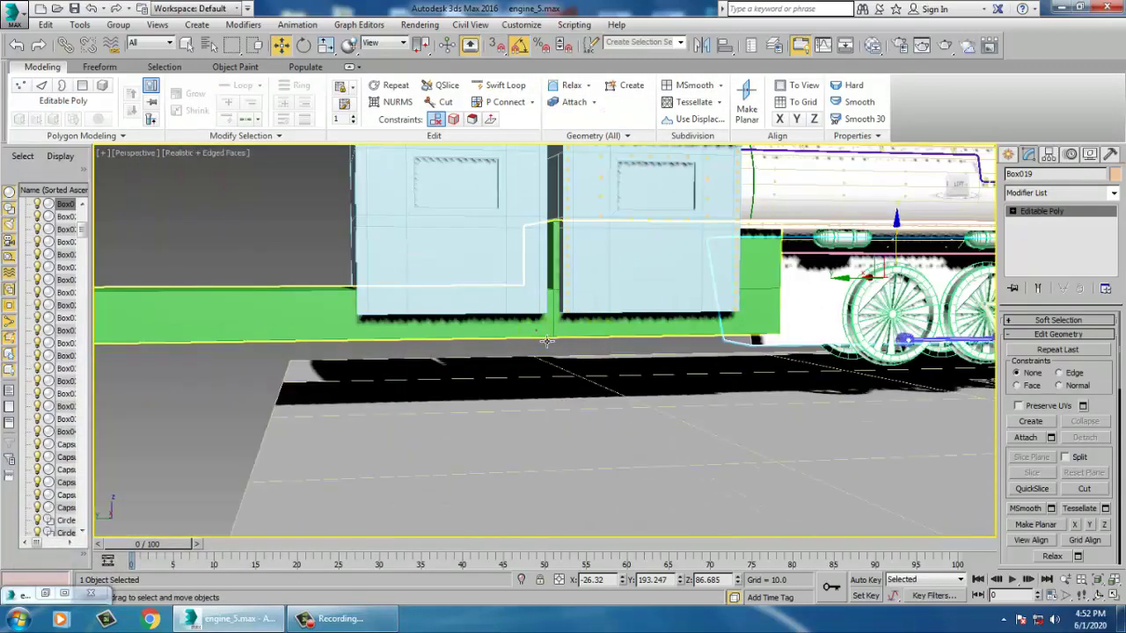
click(546, 341)
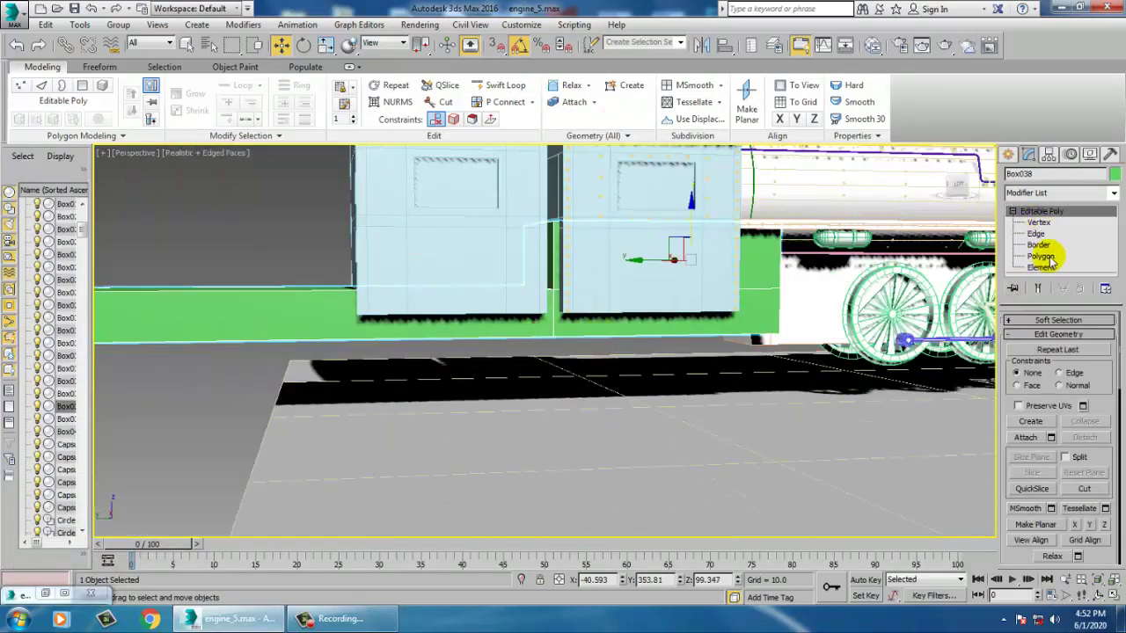
click(1045, 257)
click(409, 331)
scroll(410, 332, down, 5)
alt+middle_drag(413, 342, 652, 346)
scroll(391, 319, up, 3)
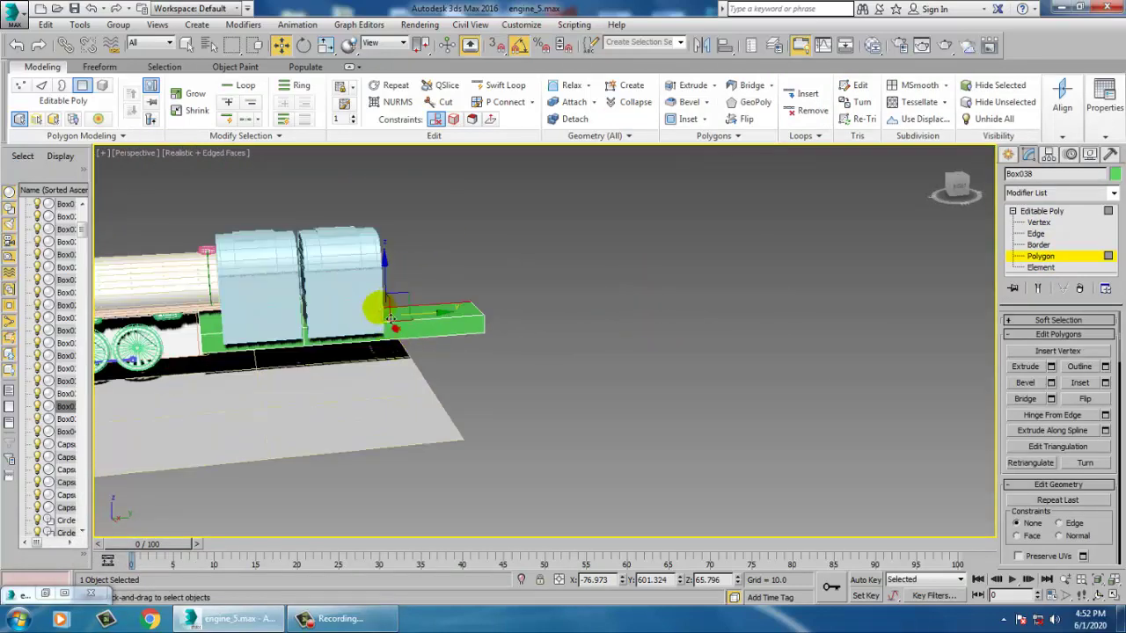
click(418, 335)
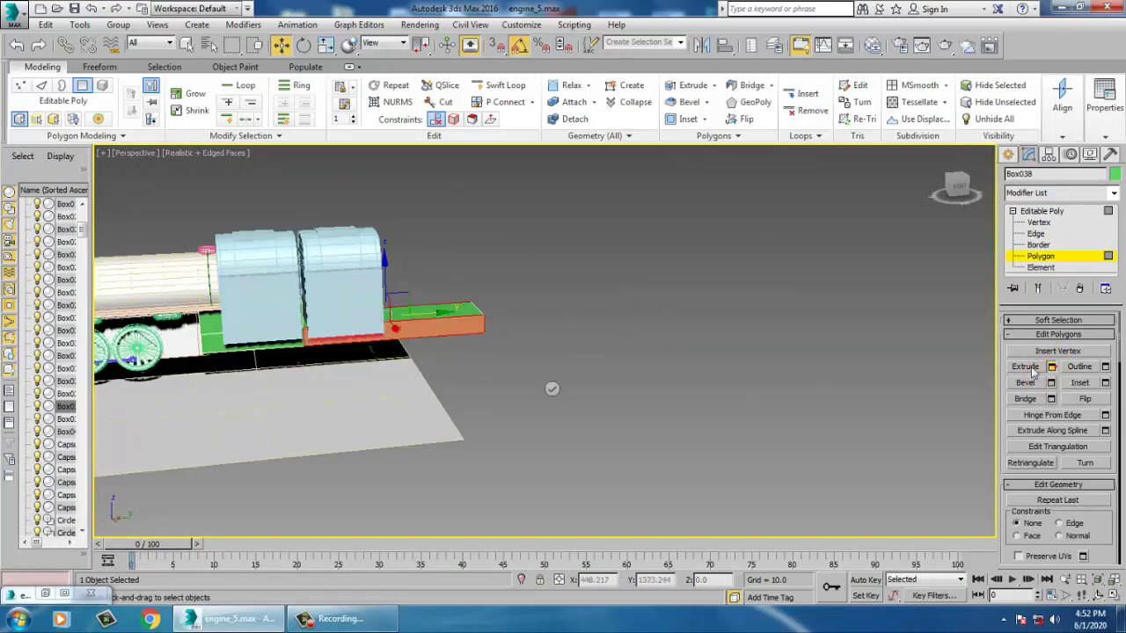
alt+middle_drag(466, 275, 349, 233)
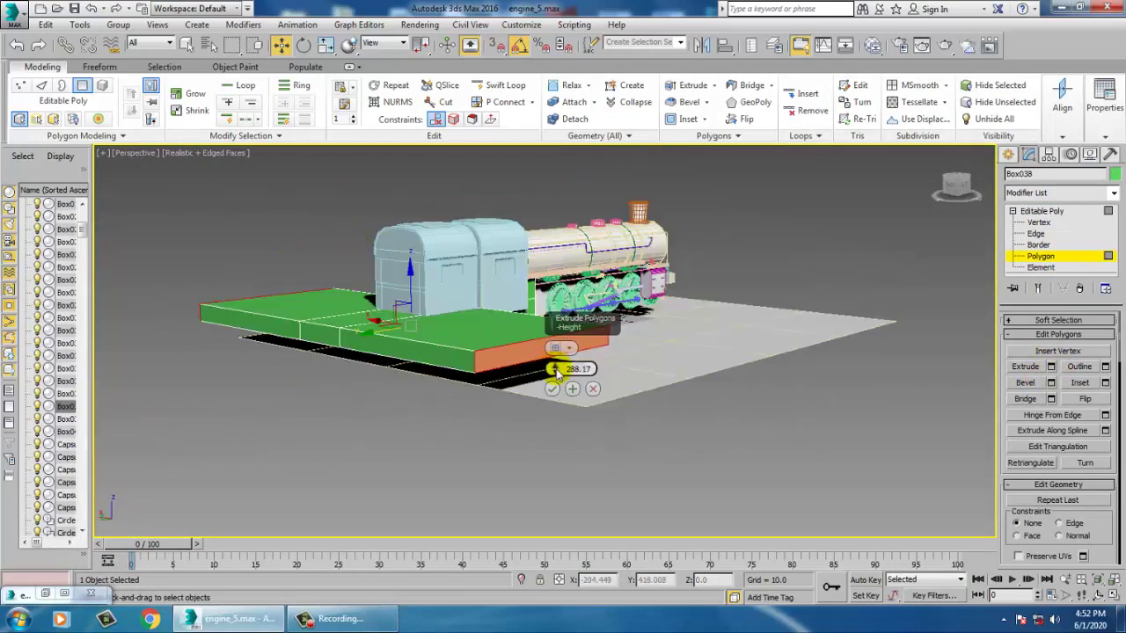
drag(555, 370, 930, 598)
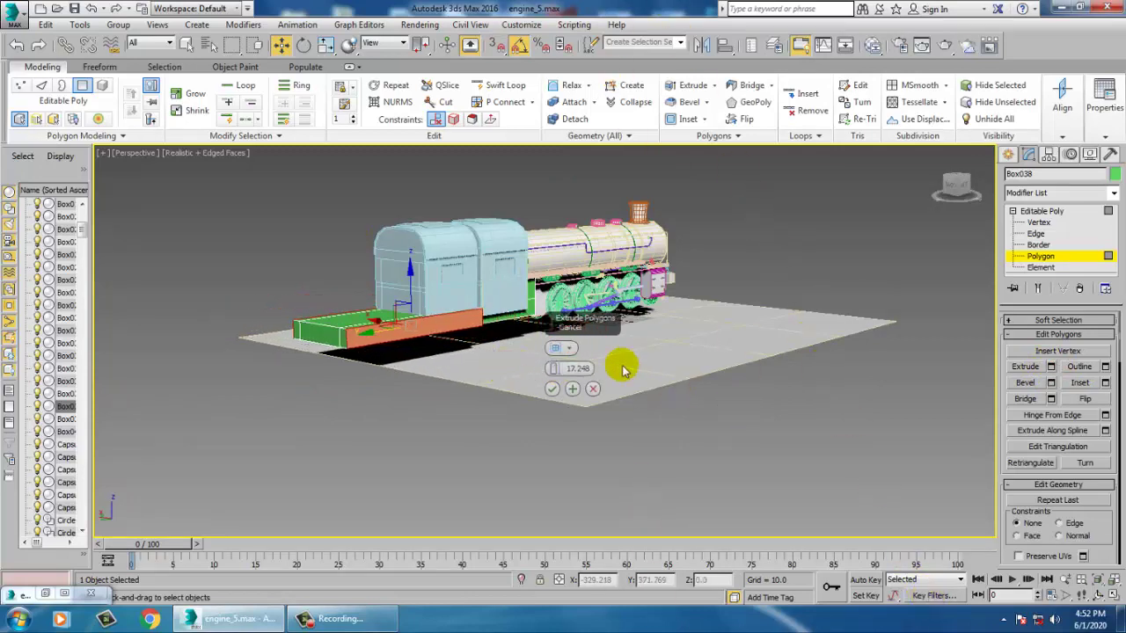
Compare the widened tender floor with the reference image and accept the extrusion
alt+middle_drag(623, 368, 303, 330)
scroll(407, 353, up, 3)
click(44, 594)
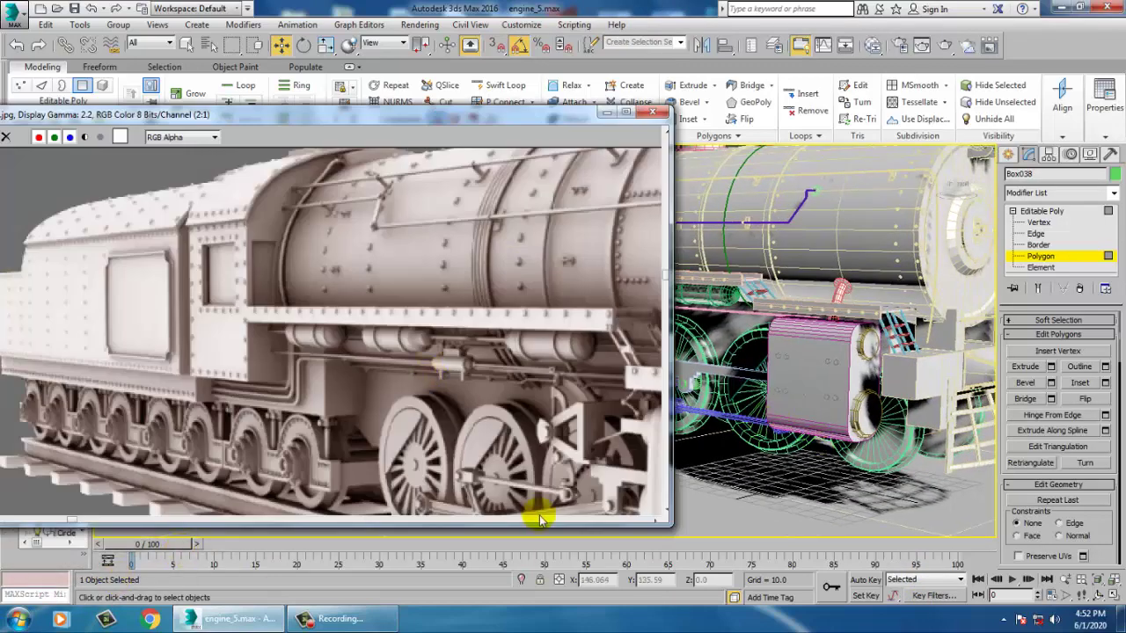
drag(576, 115, 291, 111)
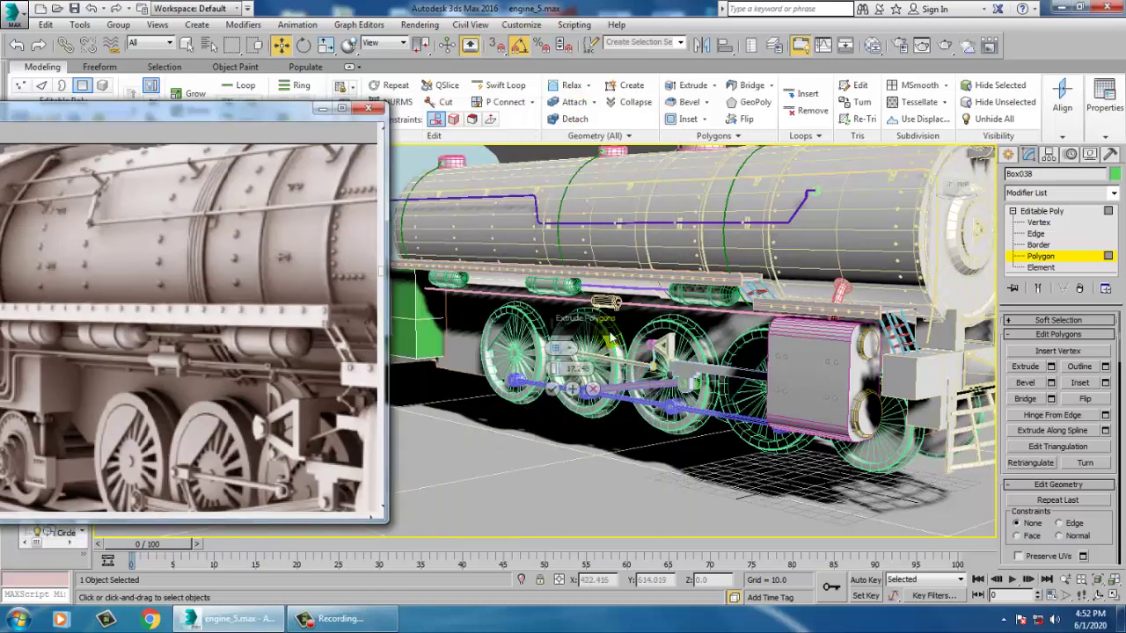
middle_drag(611, 338, 857, 370)
middle_drag(592, 284, 695, 290)
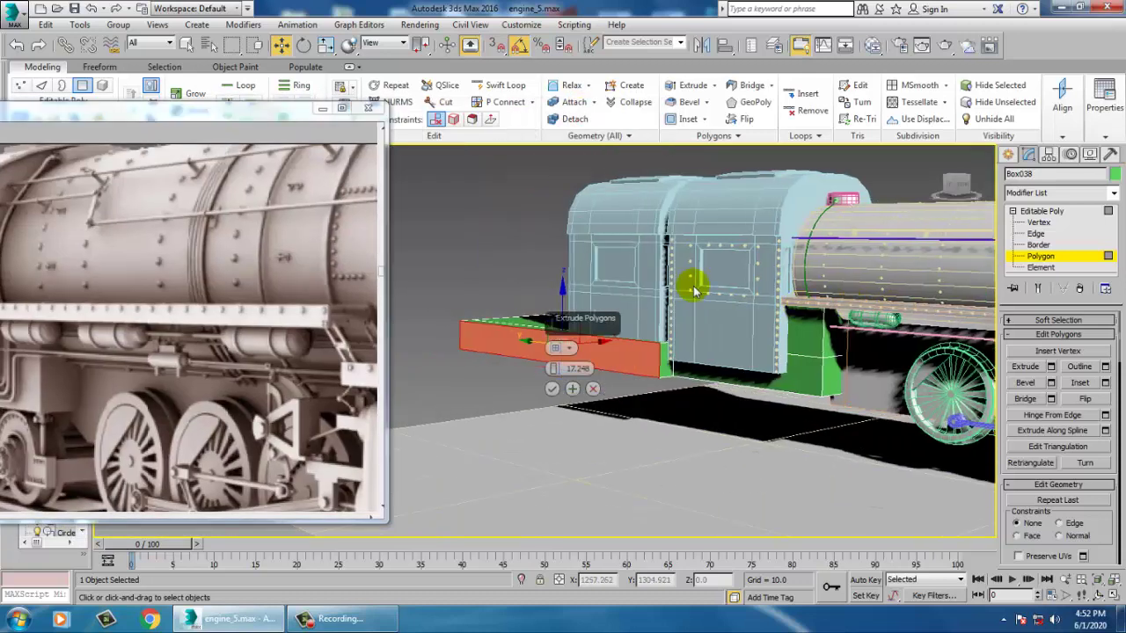
click(553, 388)
Lower the green base's vertices at the tender floor's top edge by about 6 units in the front view
key(alt+w)
middle_drag(854, 260, 808, 259)
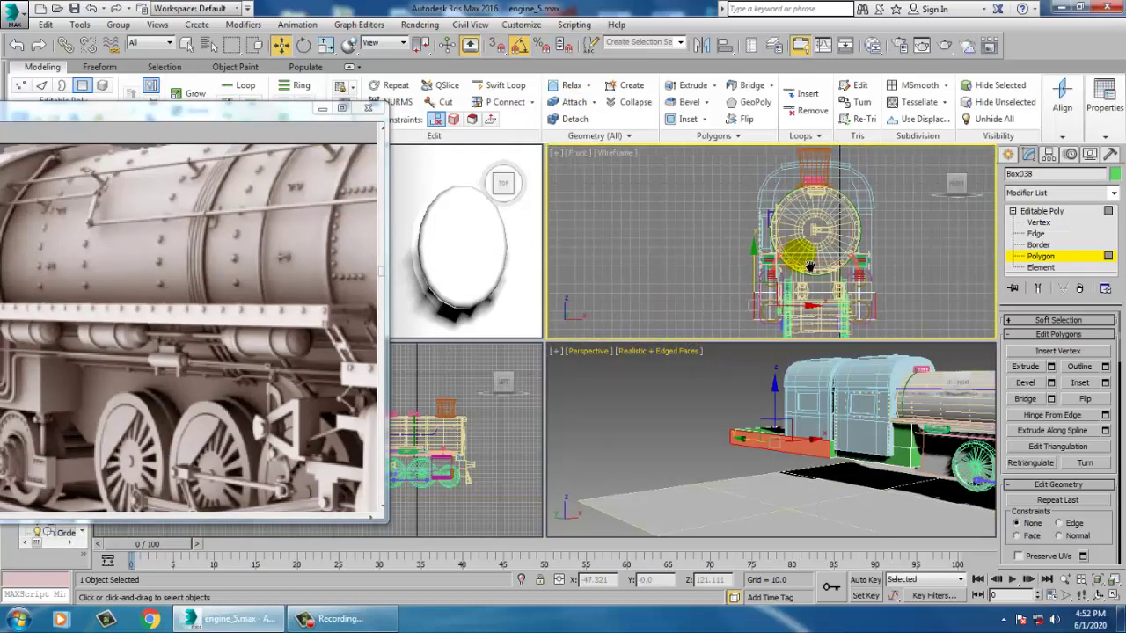
key(alt+w)
middle_drag(736, 326, 754, 260)
key(1)
drag(826, 396, 826, 397)
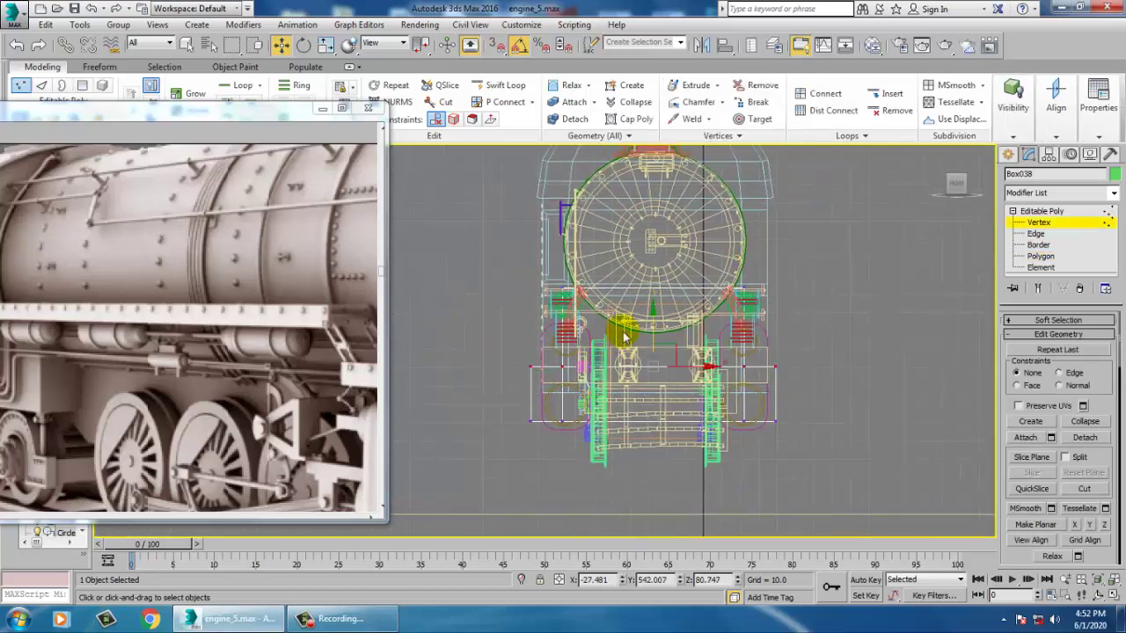
drag(670, 342, 668, 352)
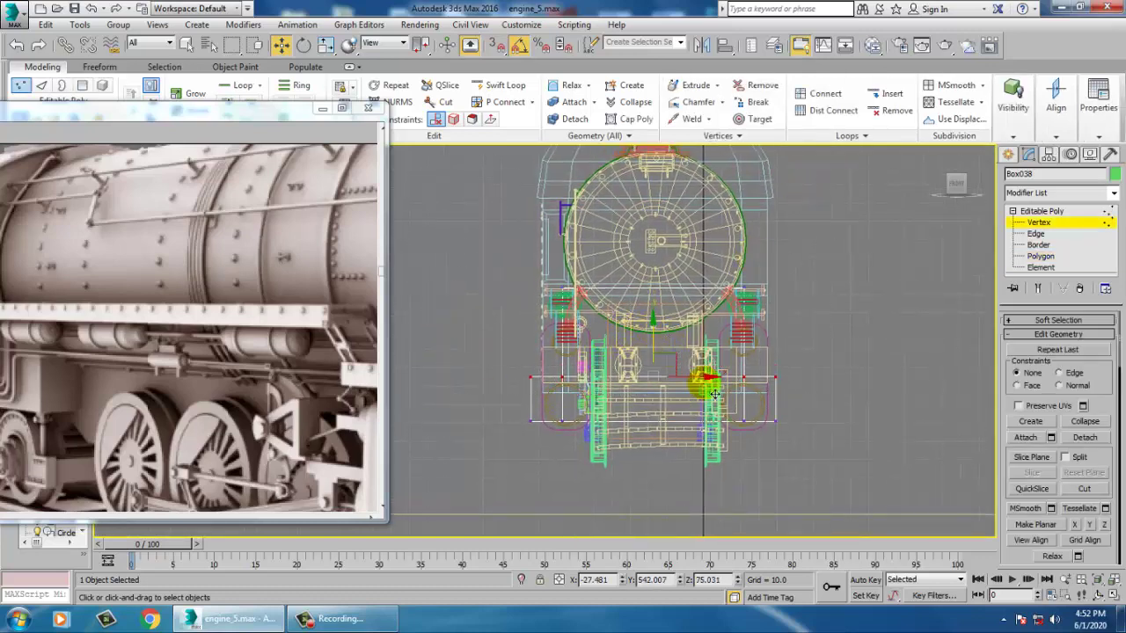
key(alt+w)
middle_click(709, 435)
key(alt+w)
alt+middle_drag(709, 433, 721, 400)
middle_drag(670, 349, 722, 374)
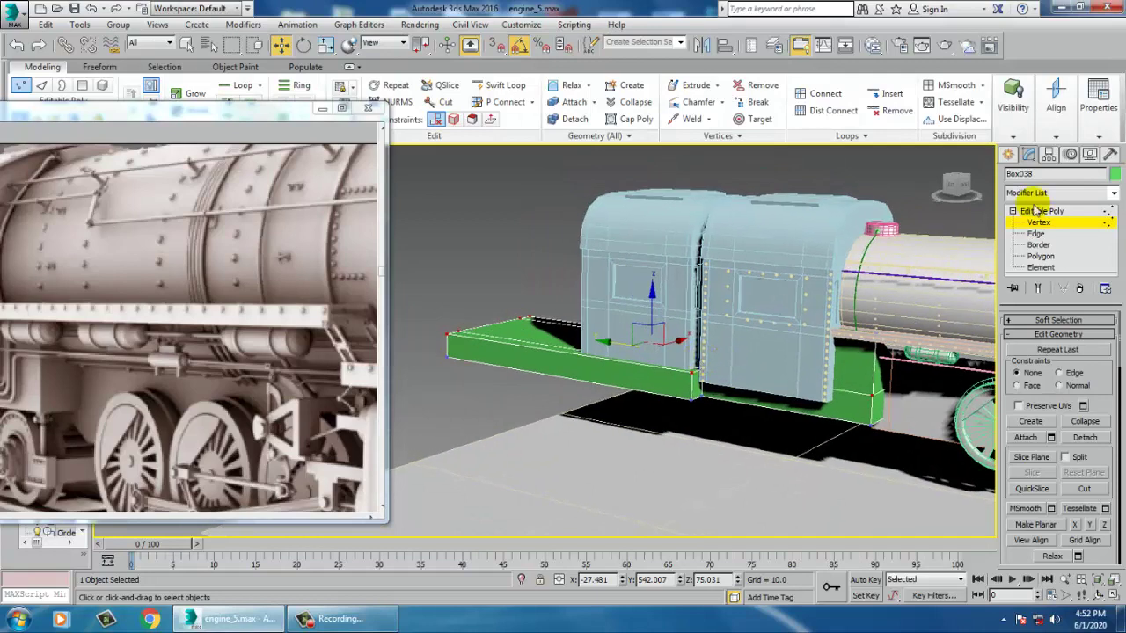
click(1044, 212)
Lower the tender body behind the cab by about 2 units, checking it against the reference image
click(662, 293)
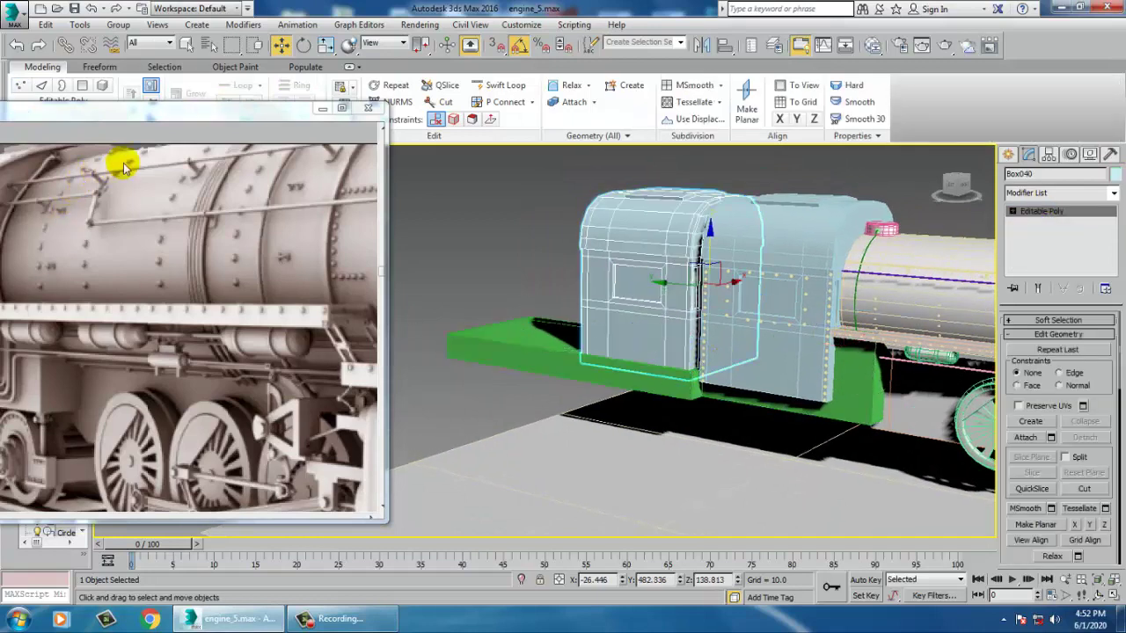
drag(154, 110, 372, 113)
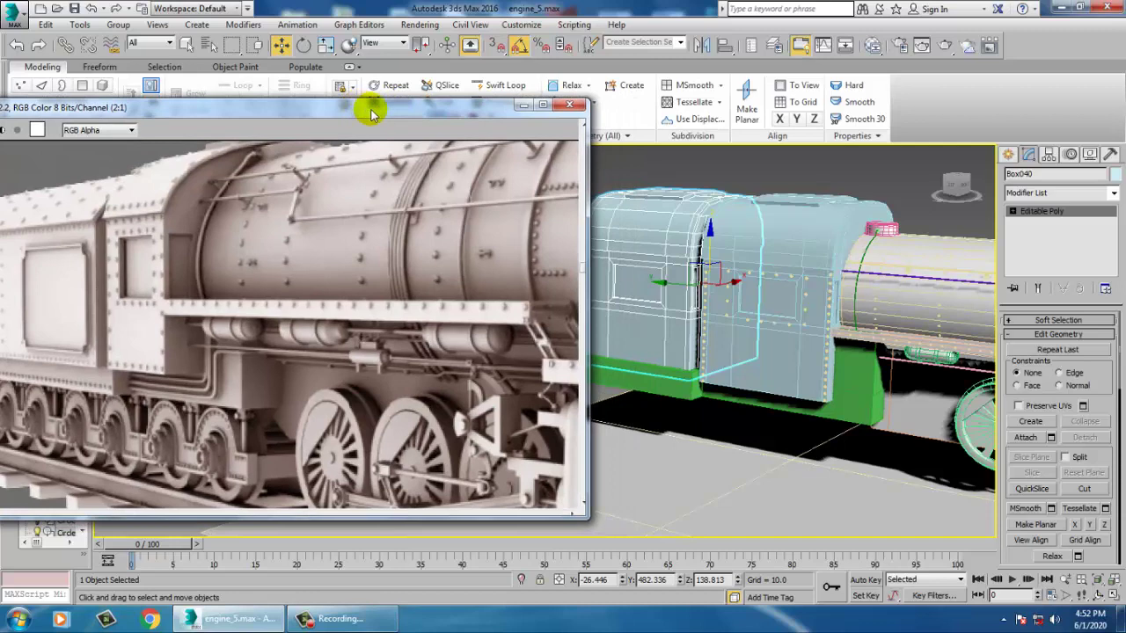
click(630, 239)
drag(710, 244, 732, 250)
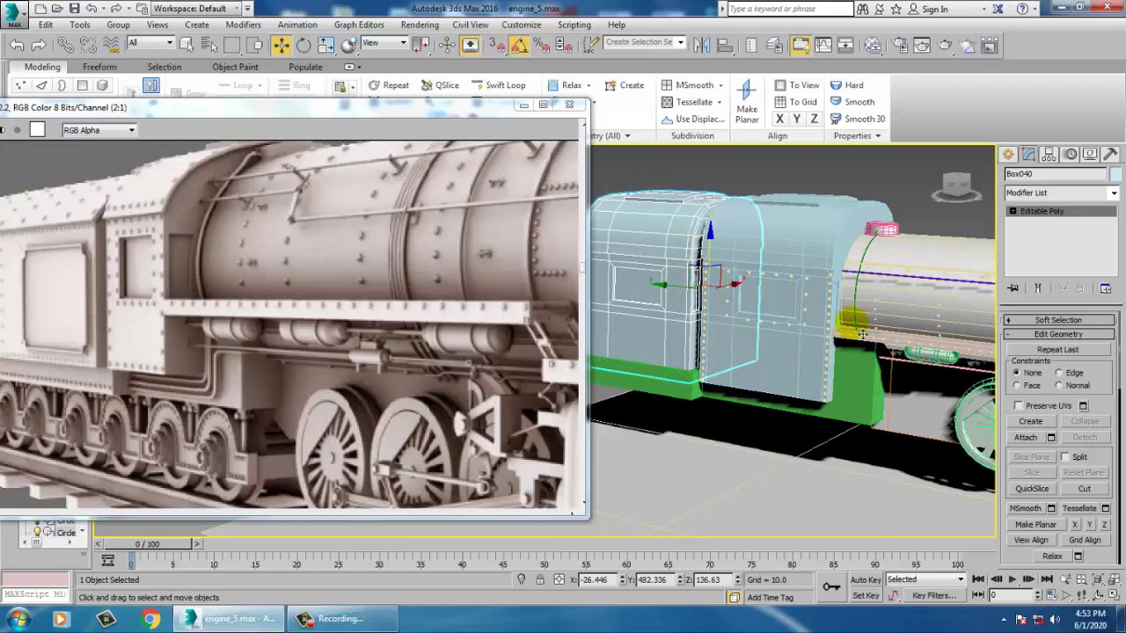
alt+middle_drag(852, 323, 833, 339)
key(r)
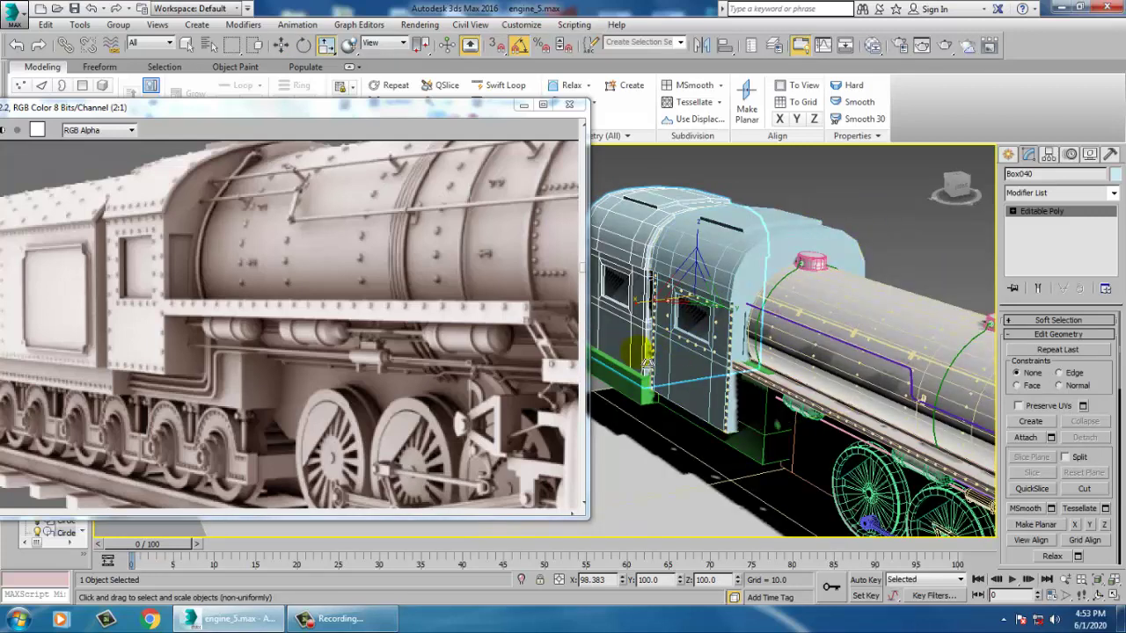
alt+middle_drag(694, 381, 716, 326)
Move the green base's left-side vertices slightly inward in the front view to narrow the tender floor's overhang
click(649, 391)
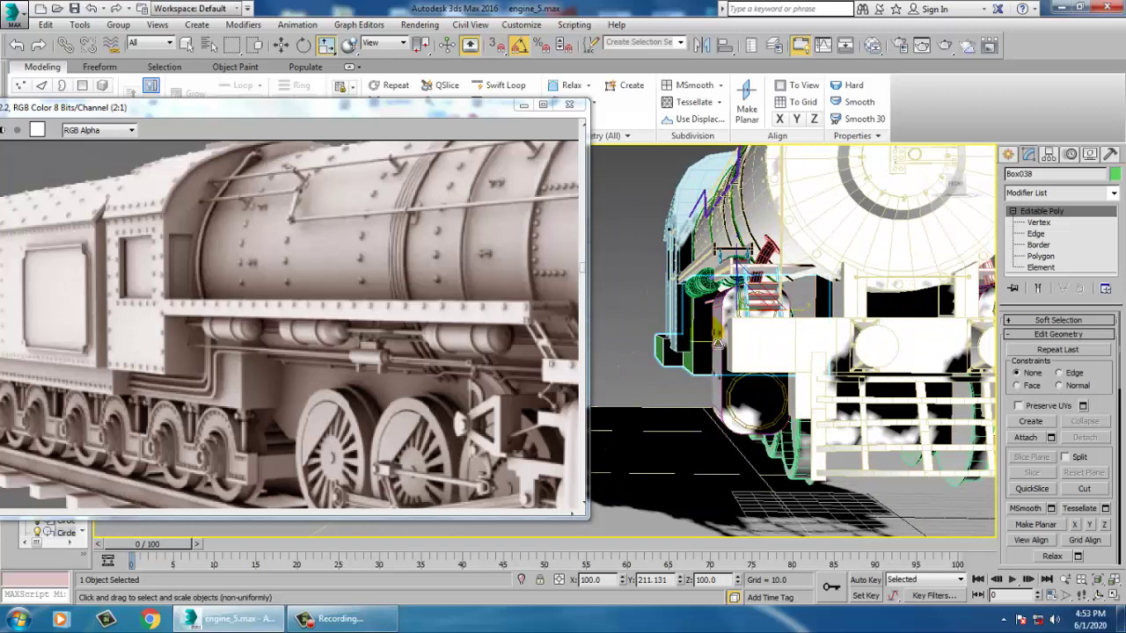
alt+middle_drag(718, 342, 794, 358)
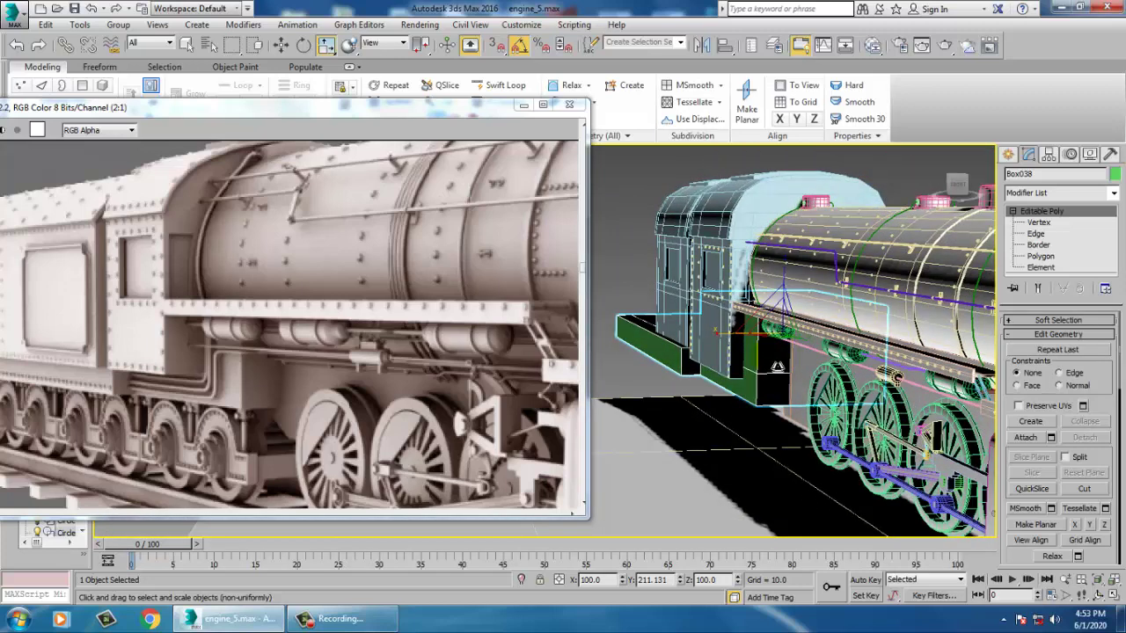
key(alt+w)
right_click(784, 252)
key(alt+w)
key(1)
middle_drag(611, 319, 763, 308)
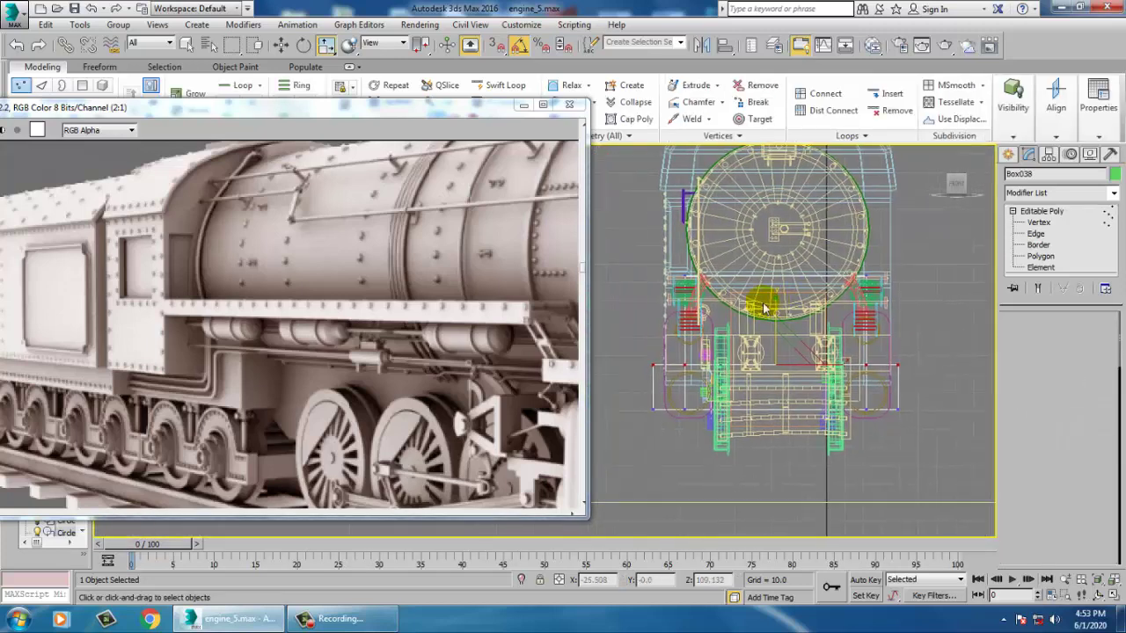
drag(633, 245, 733, 468)
key(alt+w)
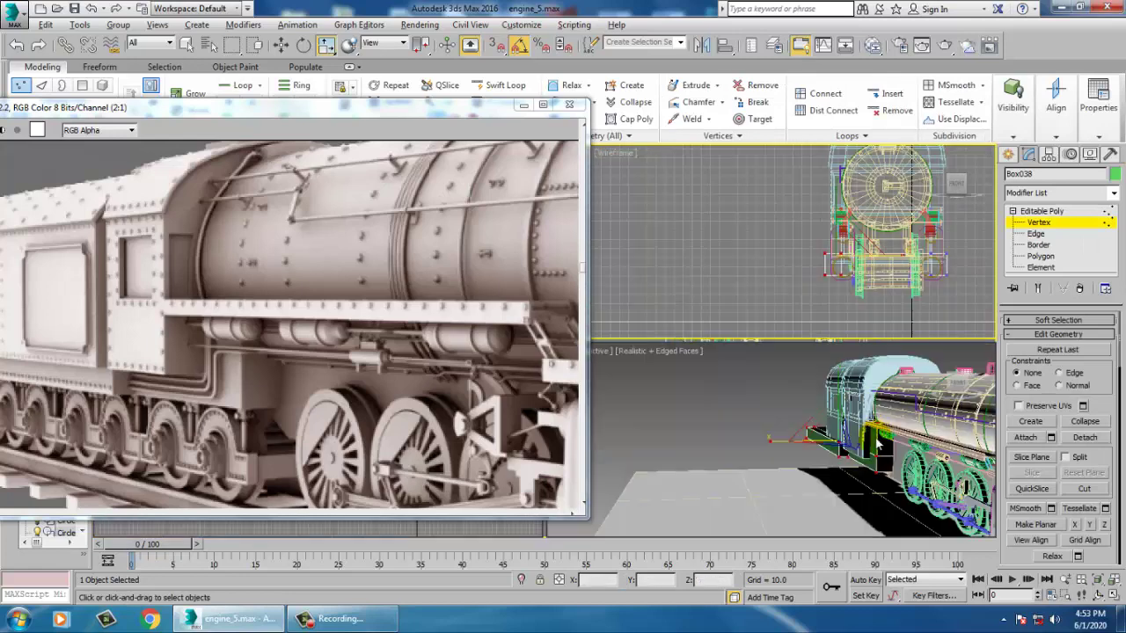
right_click(864, 440)
scroll(870, 443, up, 2)
key(alt+w)
key(alt+w)
middle_drag(770, 264, 751, 267)
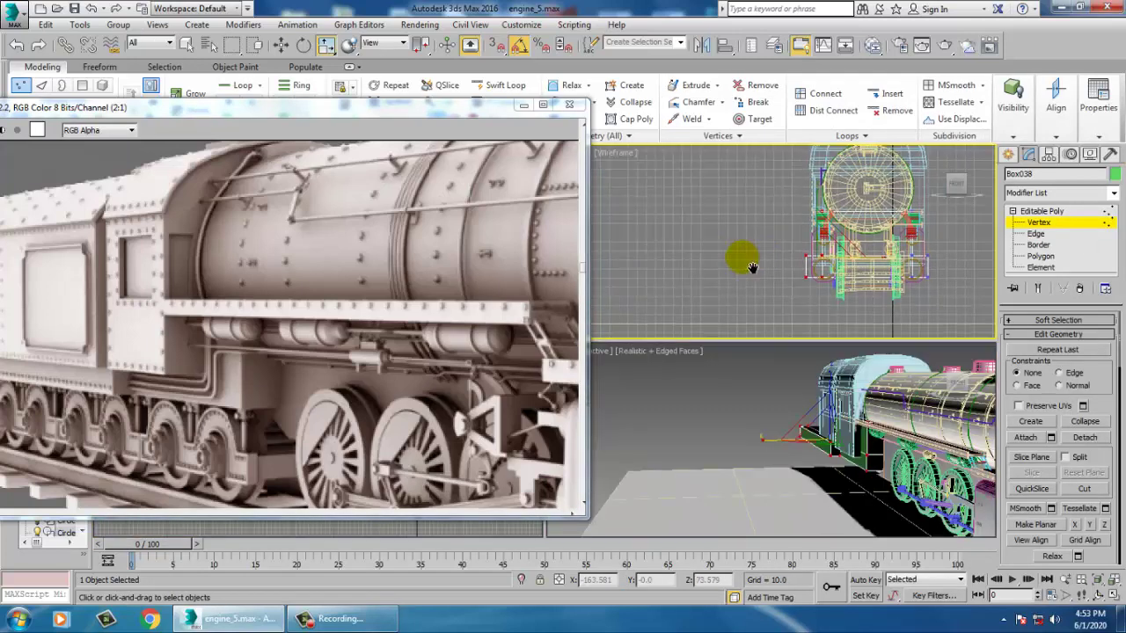
key(w)
drag(875, 268, 884, 267)
Move the green base's right-side vertices inward by about 7 units in the front view to balance the overhang
drag(951, 204, 880, 357)
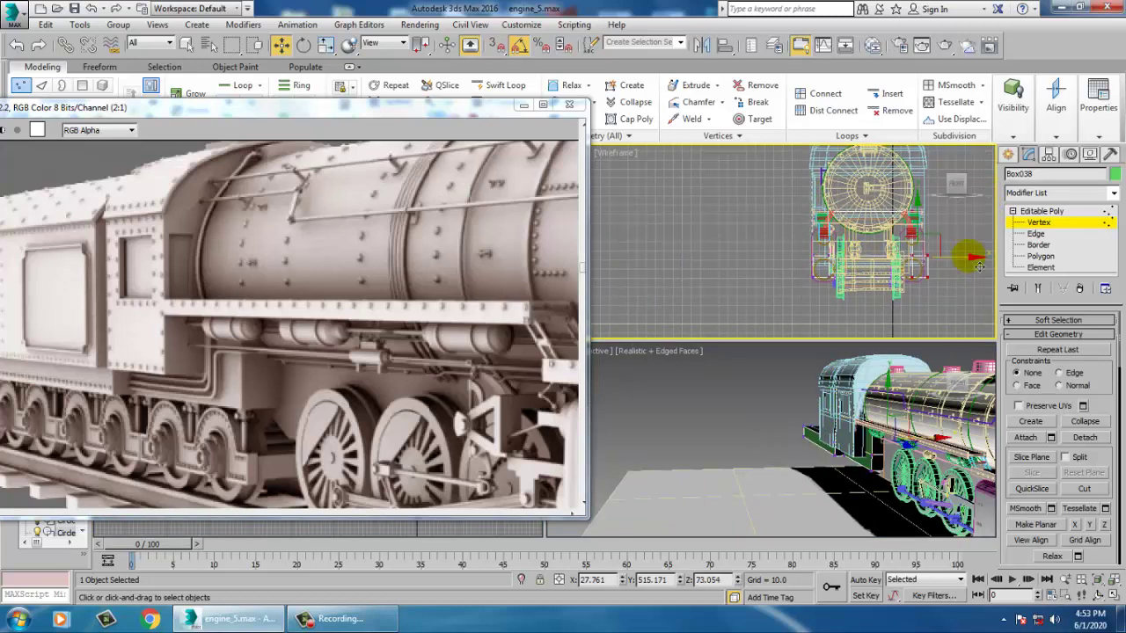
middle_click(917, 379)
key(alt+w)
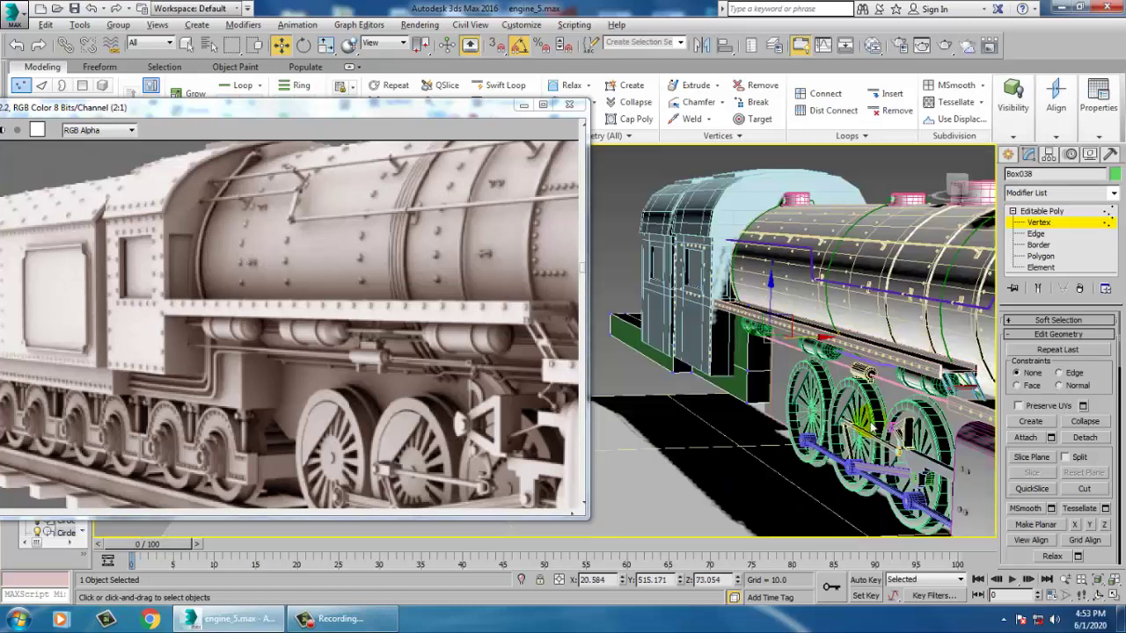
key(alt+w)
alt+middle_drag(880, 378, 942, 313)
scroll(748, 246, up, 2)
middle_click(813, 396)
key(alt+w)
click(1063, 216)
Move the tender body's rear-end vertices back by about 180 units to lengthen the tender, matching the reference image
alt+middle_drag(765, 318, 817, 322)
click(755, 297)
alt+middle_drag(730, 301, 794, 270)
key(1)
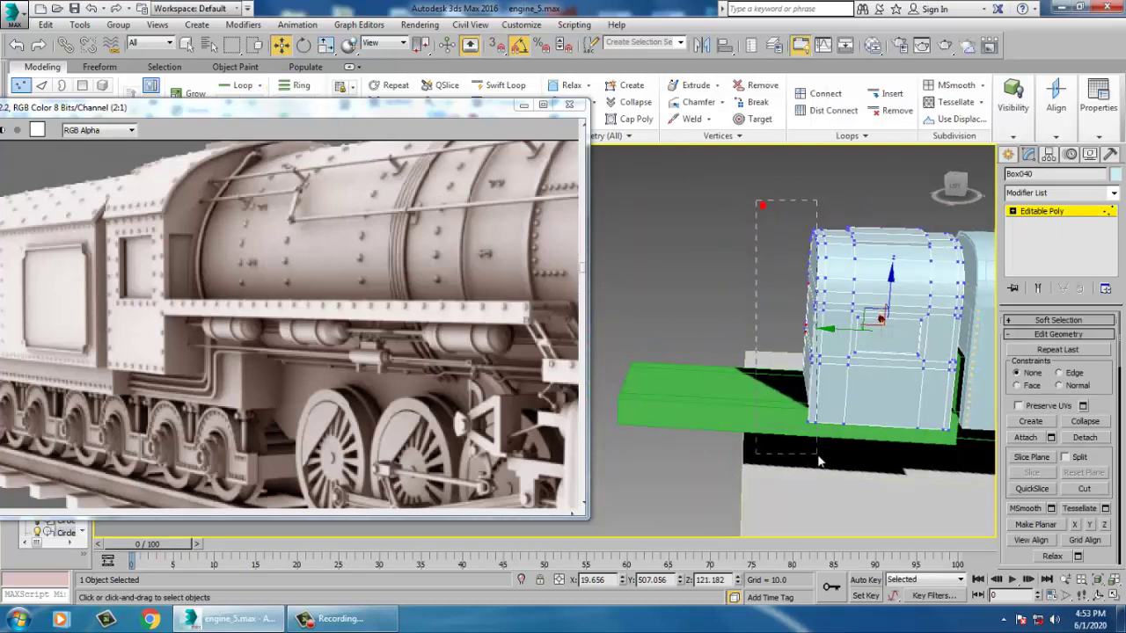
drag(835, 462, 838, 450)
alt+middle_drag(732, 288, 974, 289)
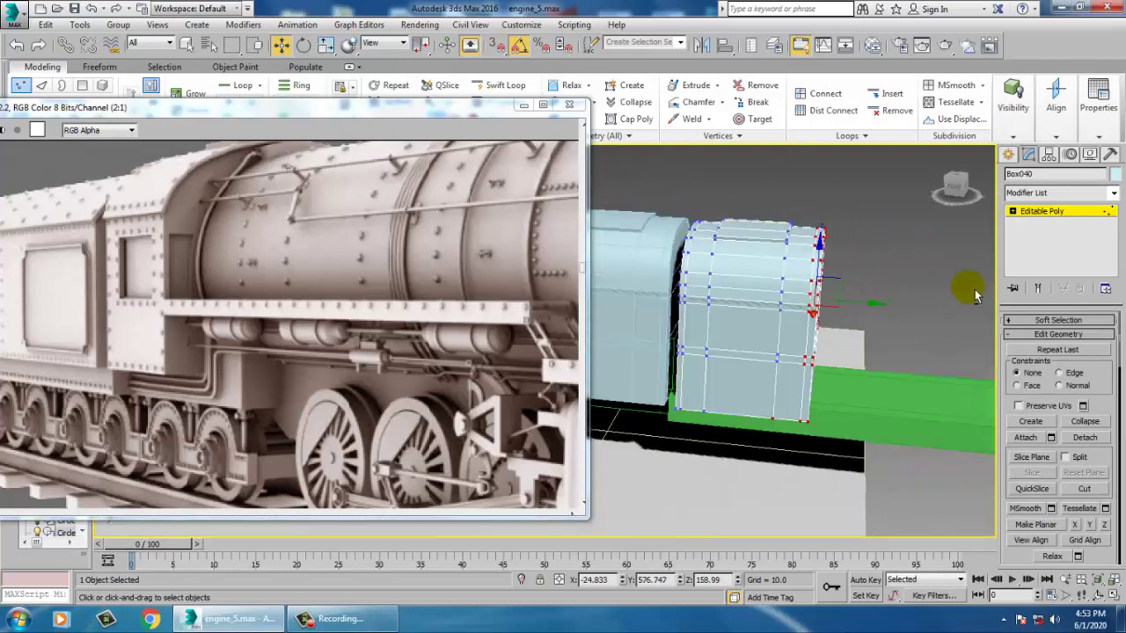
alt+drag(777, 434, 776, 433)
alt+middle_drag(774, 417, 625, 392)
key(F3)
alt+middle_drag(805, 358, 725, 371)
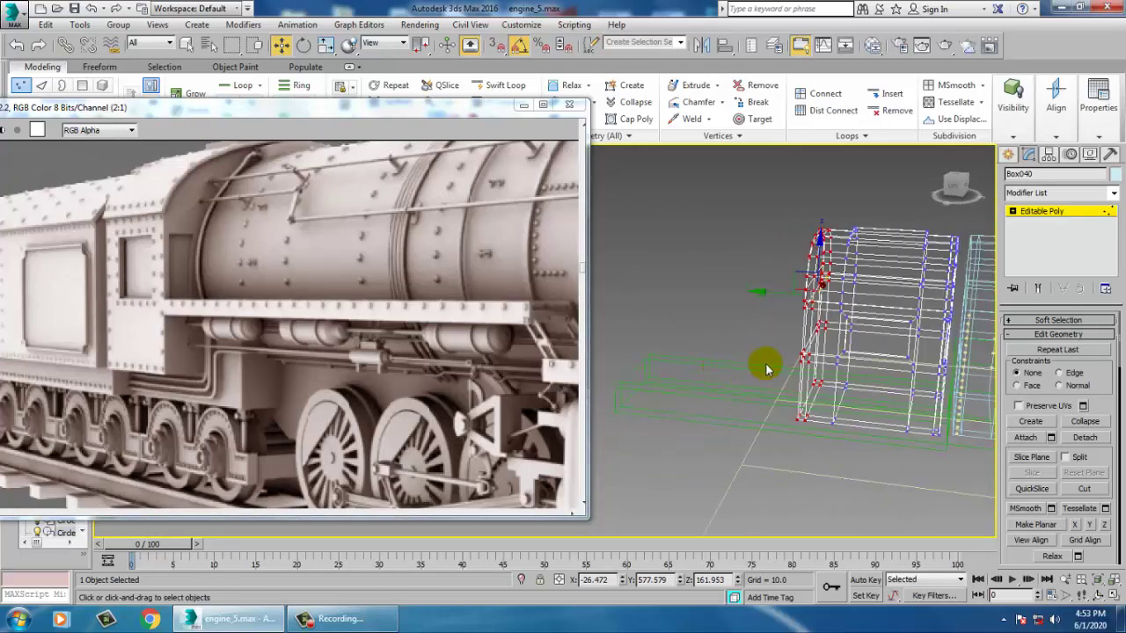
key(F3)
drag(213, 113, 333, 112)
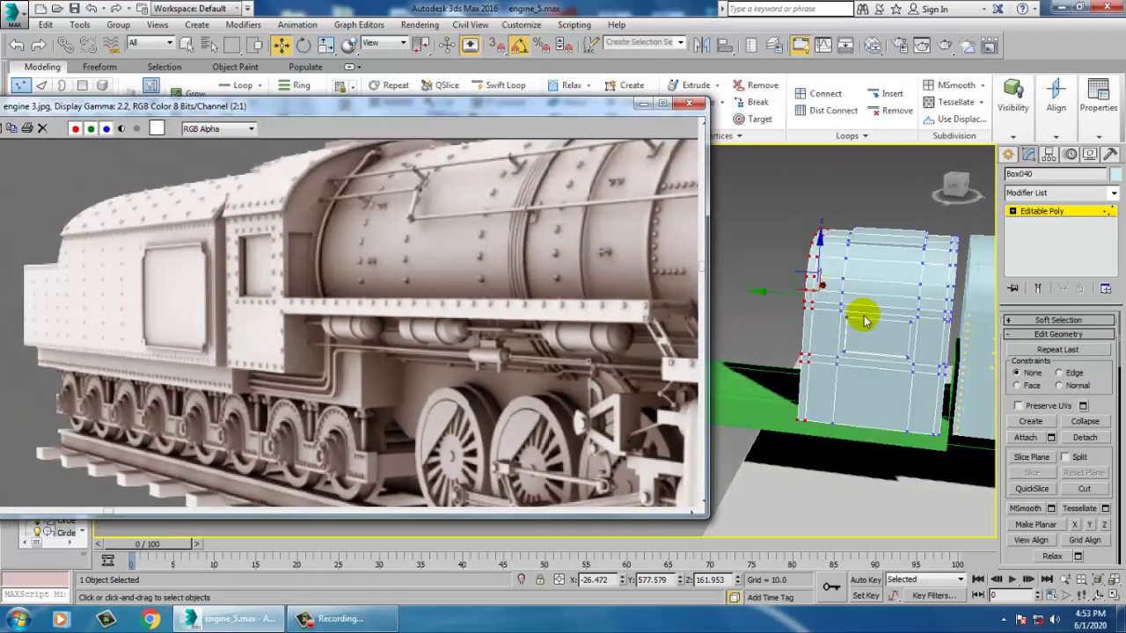
middle_click(881, 336)
scroll(871, 337, down, 5)
alt+middle_drag(866, 341, 850, 338)
drag(821, 319, 771, 314)
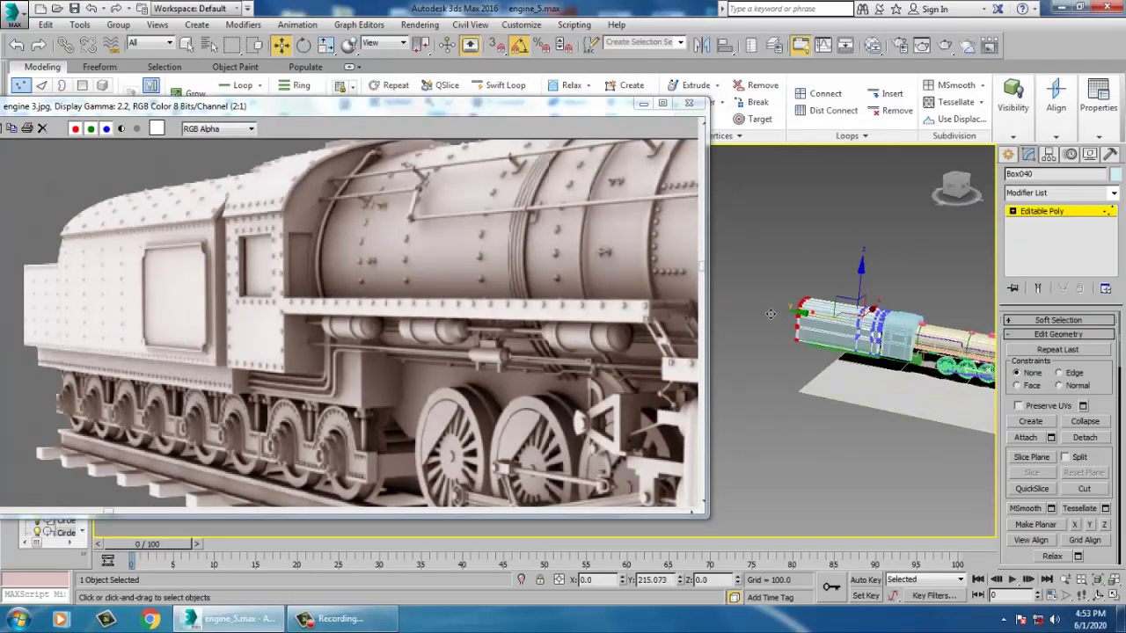
Move the green base's rear-end vertices back by about 16 units to align them with the end of the tender body
scroll(776, 315, up, 10)
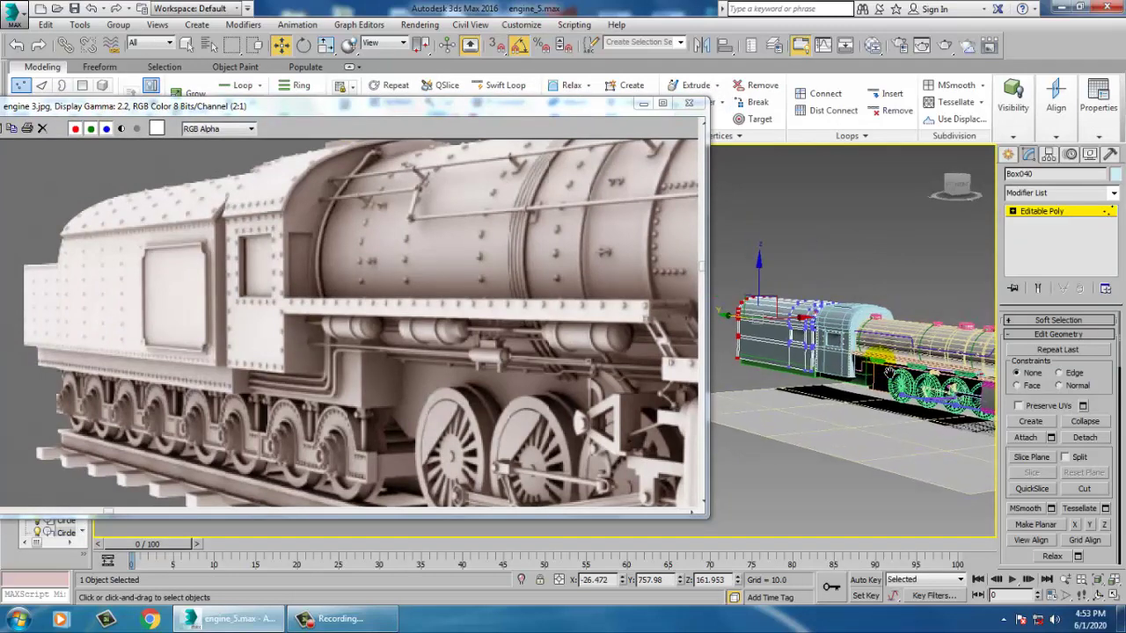
middle_drag(829, 329, 938, 407)
middle_drag(810, 294, 948, 366)
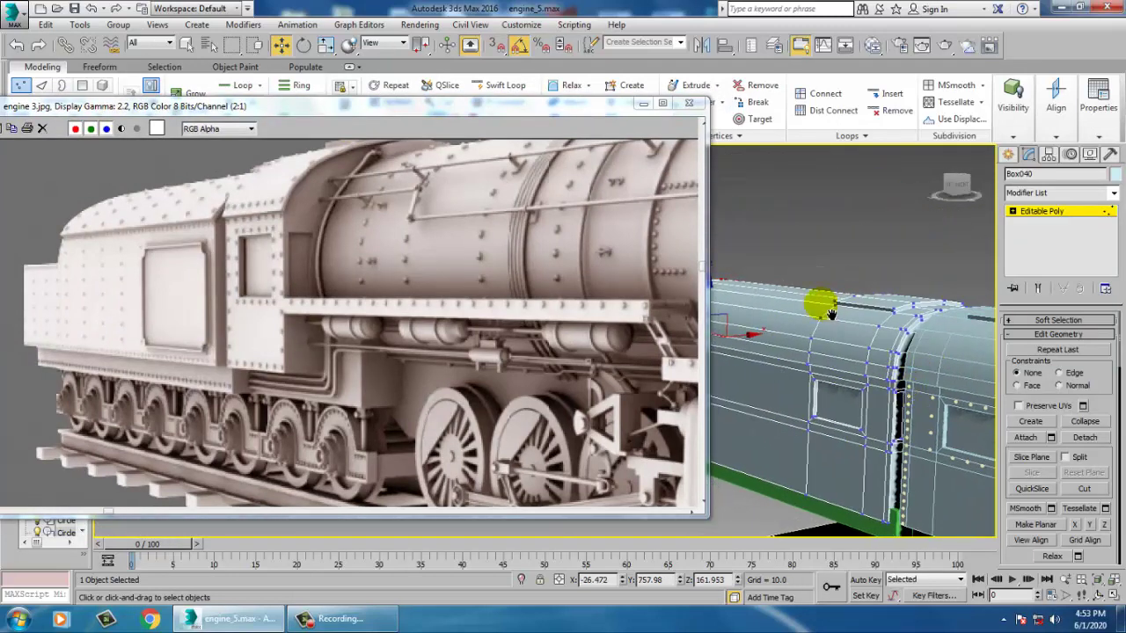
middle_drag(831, 314, 821, 312)
scroll(820, 312, down, 8)
scroll(886, 331, up, 4)
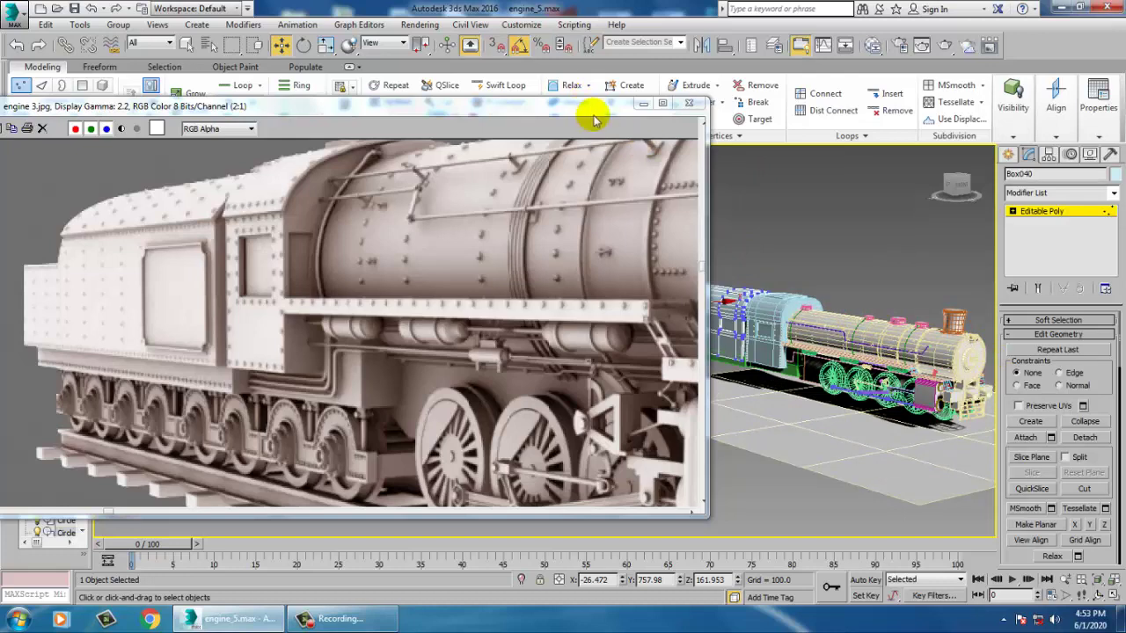
drag(594, 119, 441, 101)
click(1039, 220)
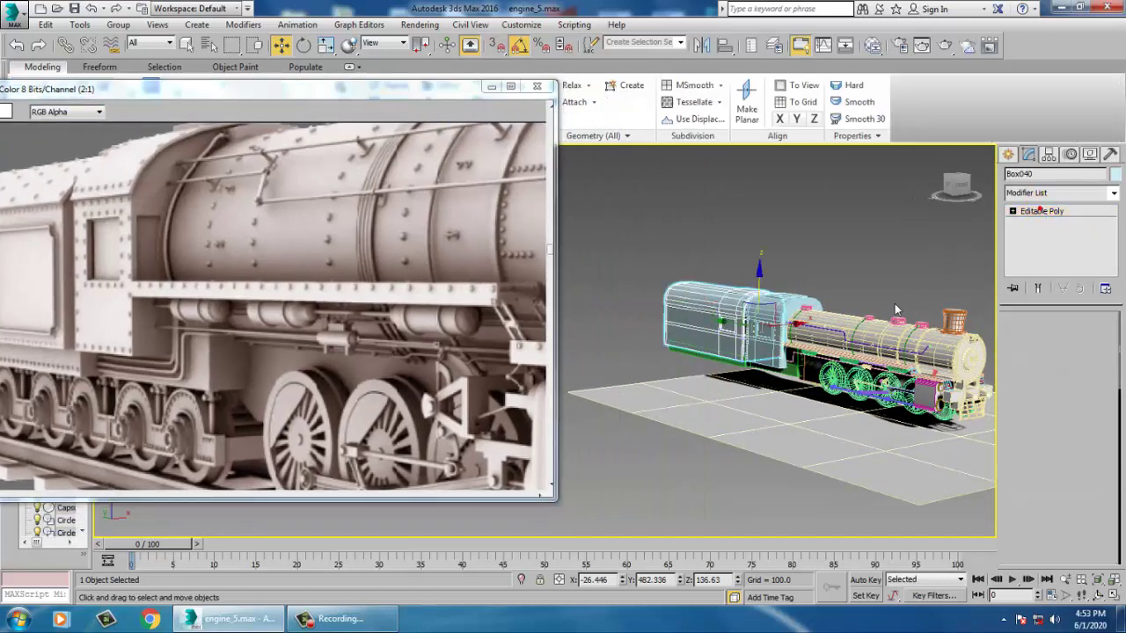
click(728, 368)
alt+middle_drag(729, 368, 745, 334)
alt+middle_drag(639, 377, 664, 305)
scroll(664, 304, up, 5)
key(1)
key(1)
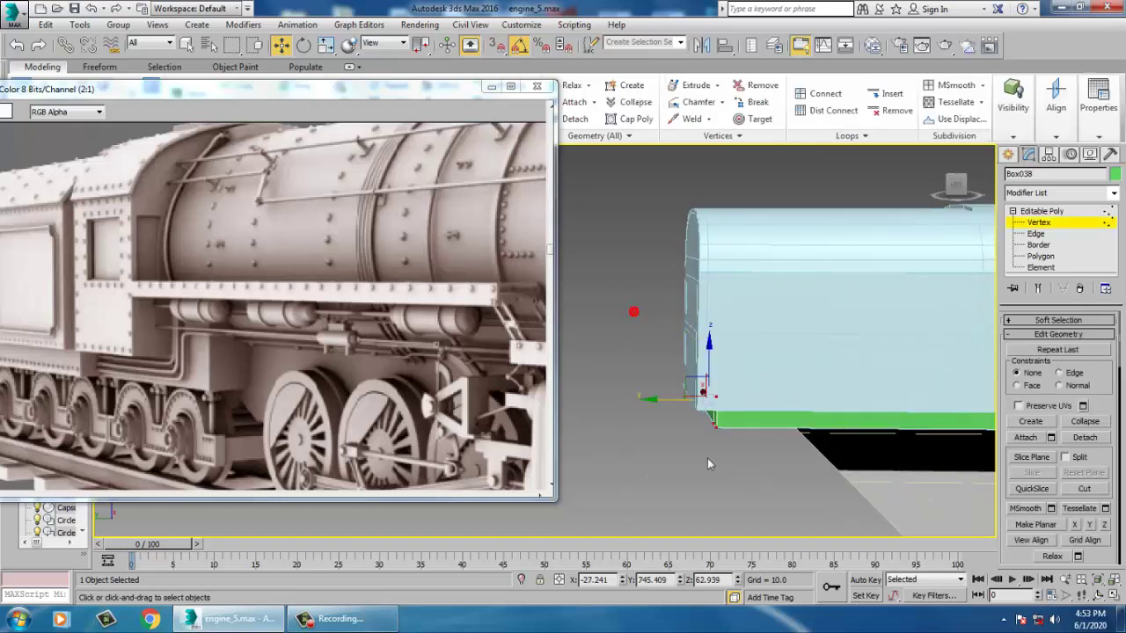
drag(673, 412, 656, 405)
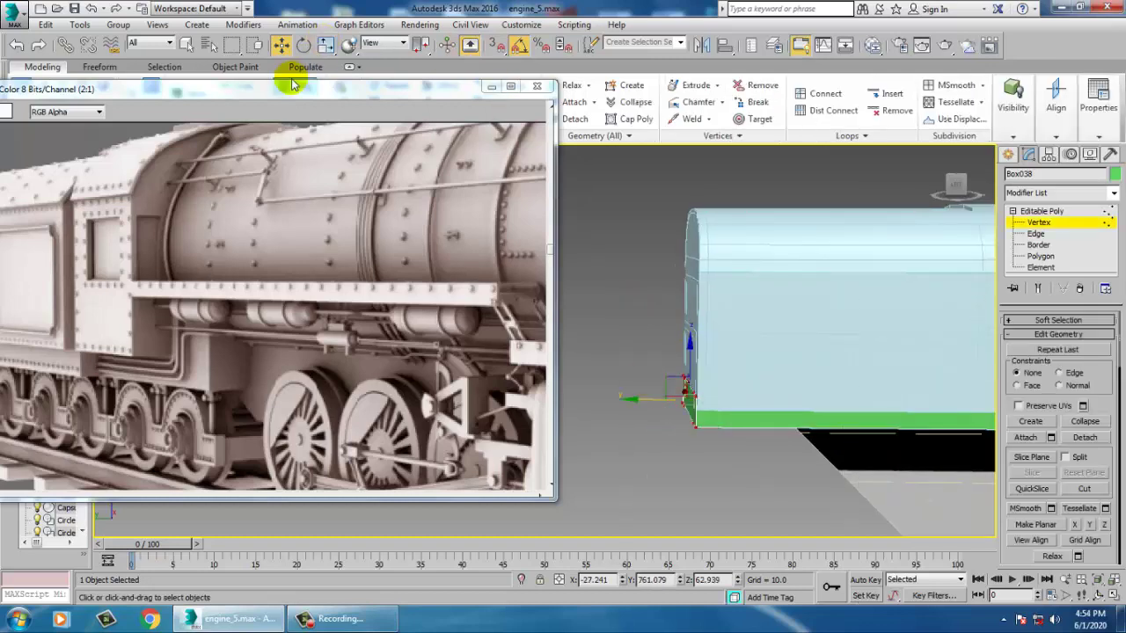
drag(391, 88, 437, 99)
alt+middle_drag(774, 260, 845, 269)
drag(234, 96, 263, 88)
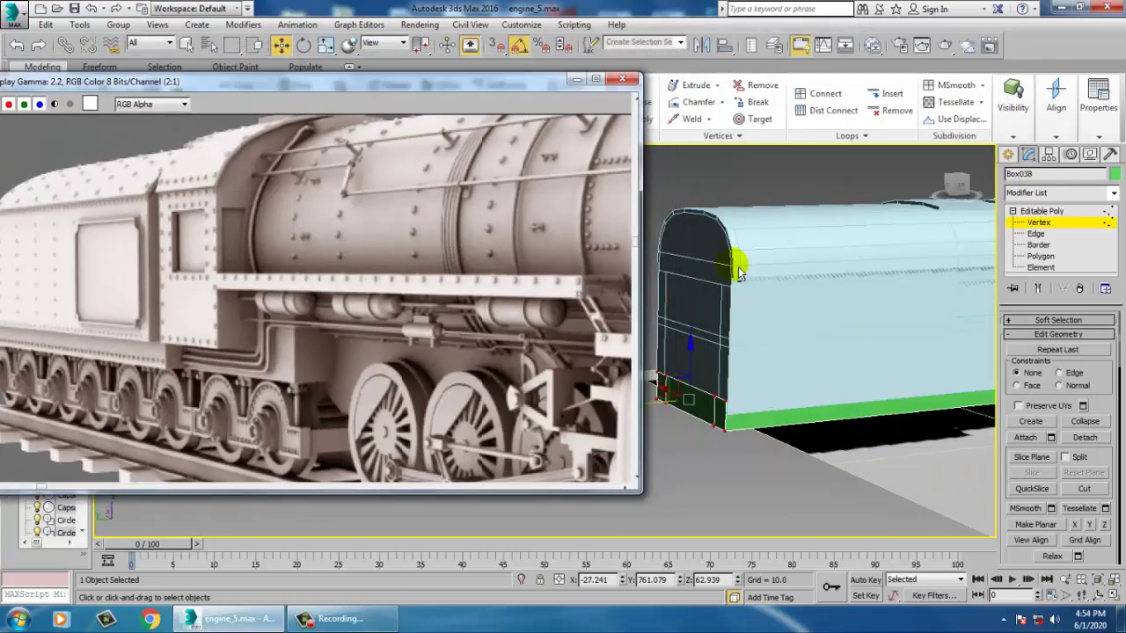
middle_drag(737, 265, 845, 290)
click(1036, 257)
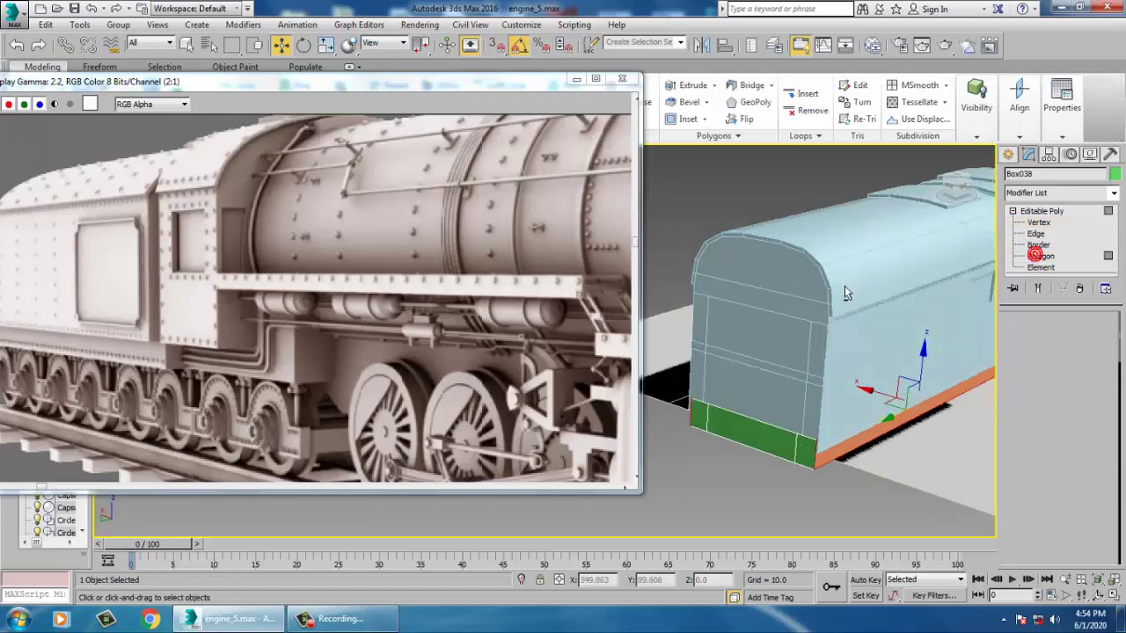
click(815, 351)
click(1074, 214)
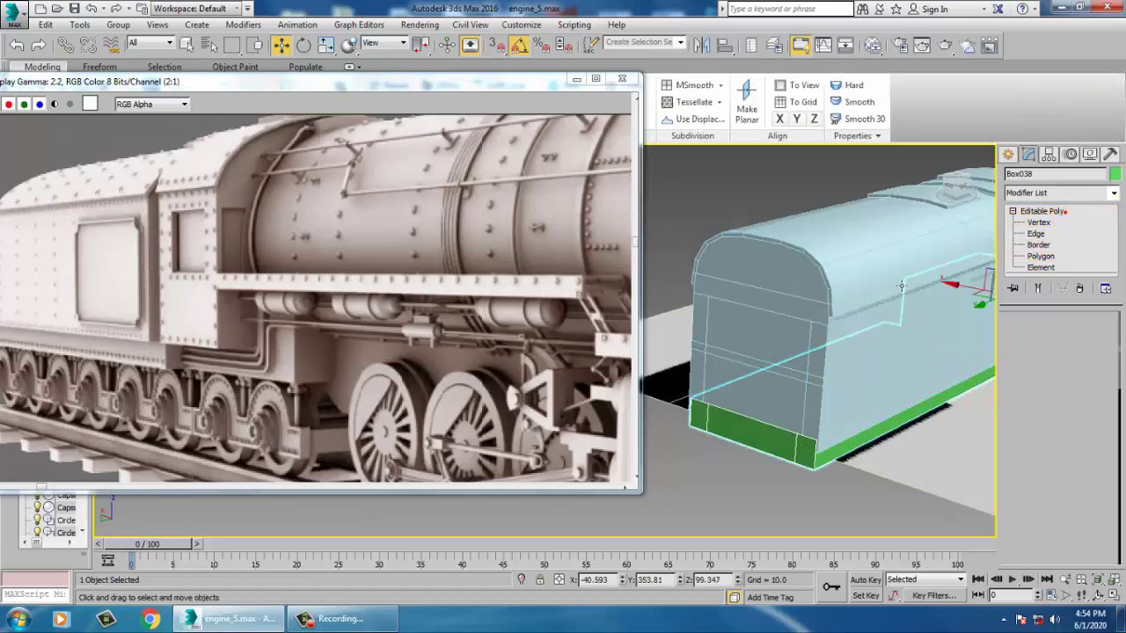
Extrude all the polygons below the arched top of the tender body's rear end backward by 172.967
click(922, 255)
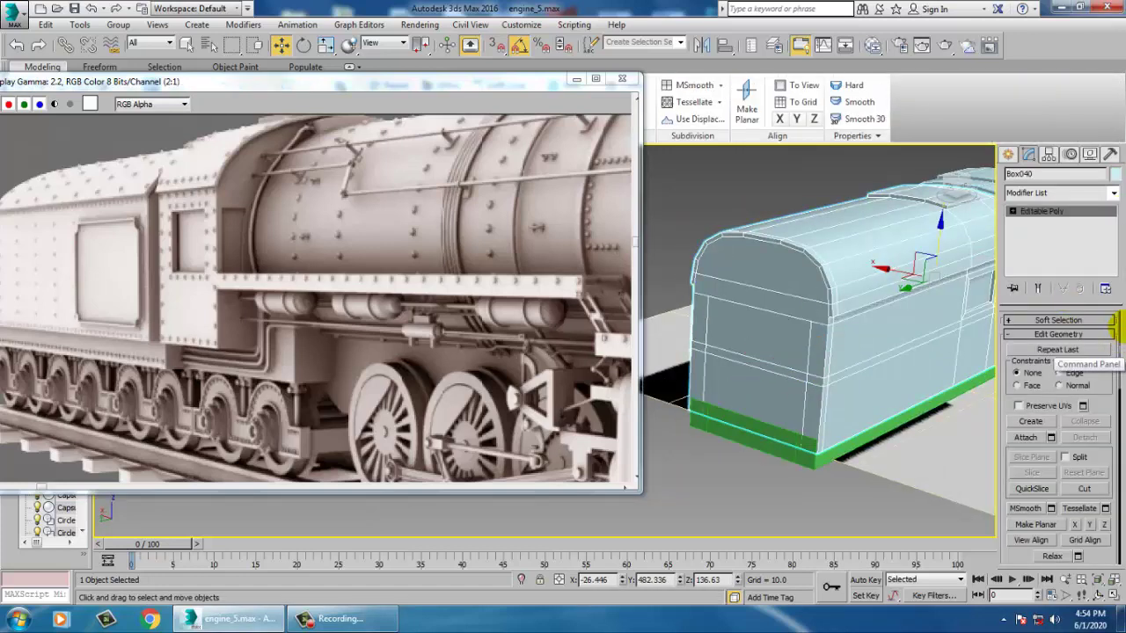
key(4)
click(819, 366)
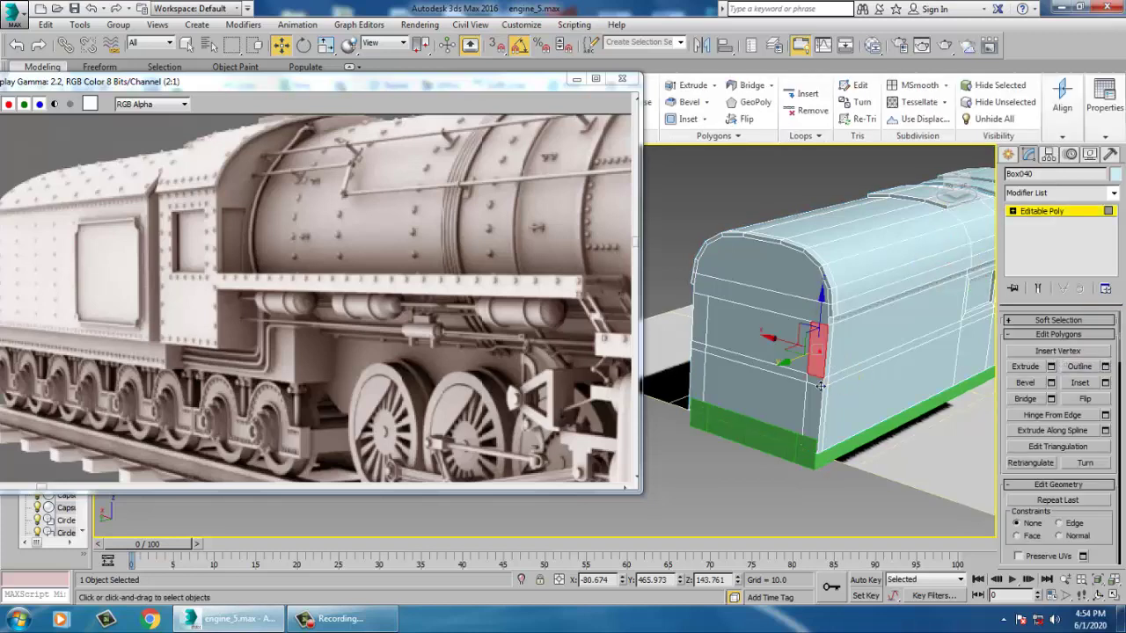
key(F3)
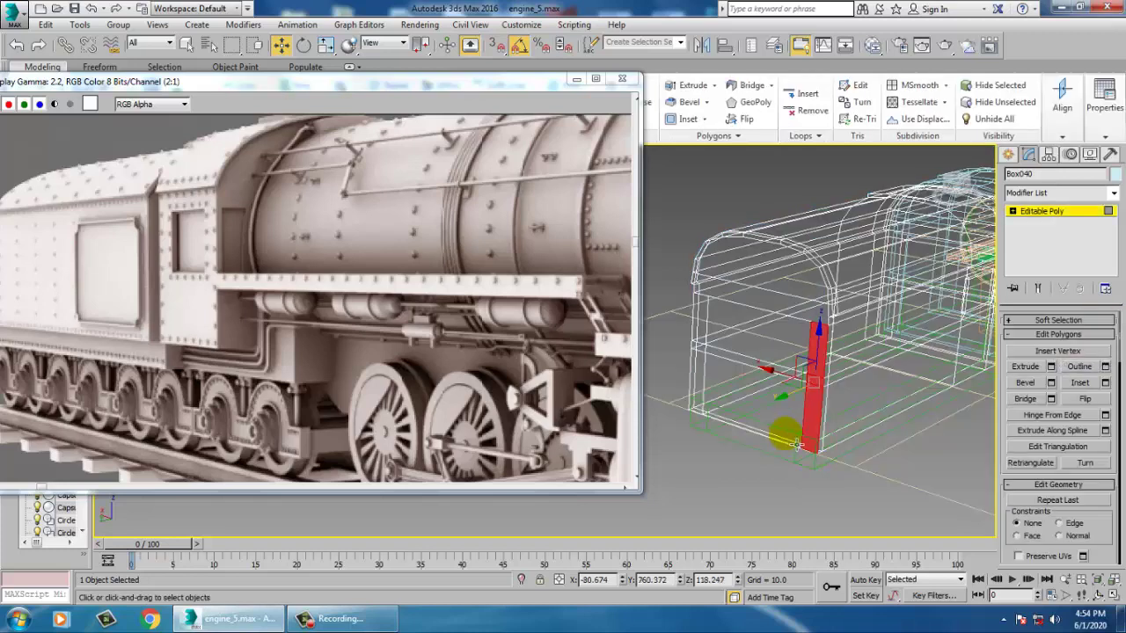
ctrl+click(790, 428)
ctrl+click(698, 403)
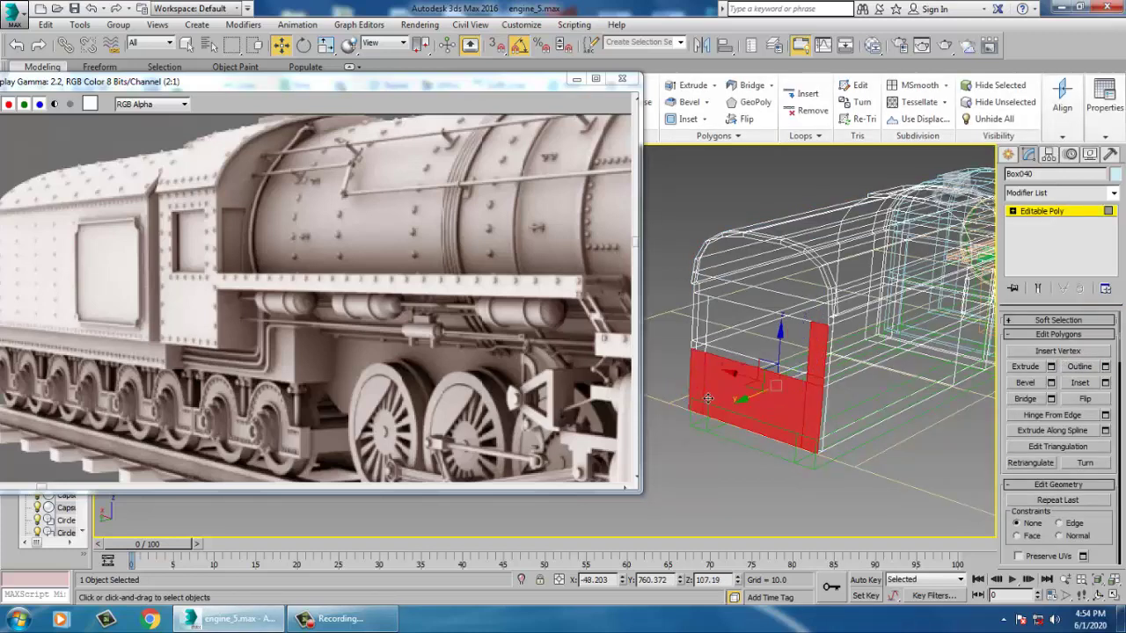
ctrl+click(698, 345)
ctrl+click(701, 329)
ctrl+click(783, 345)
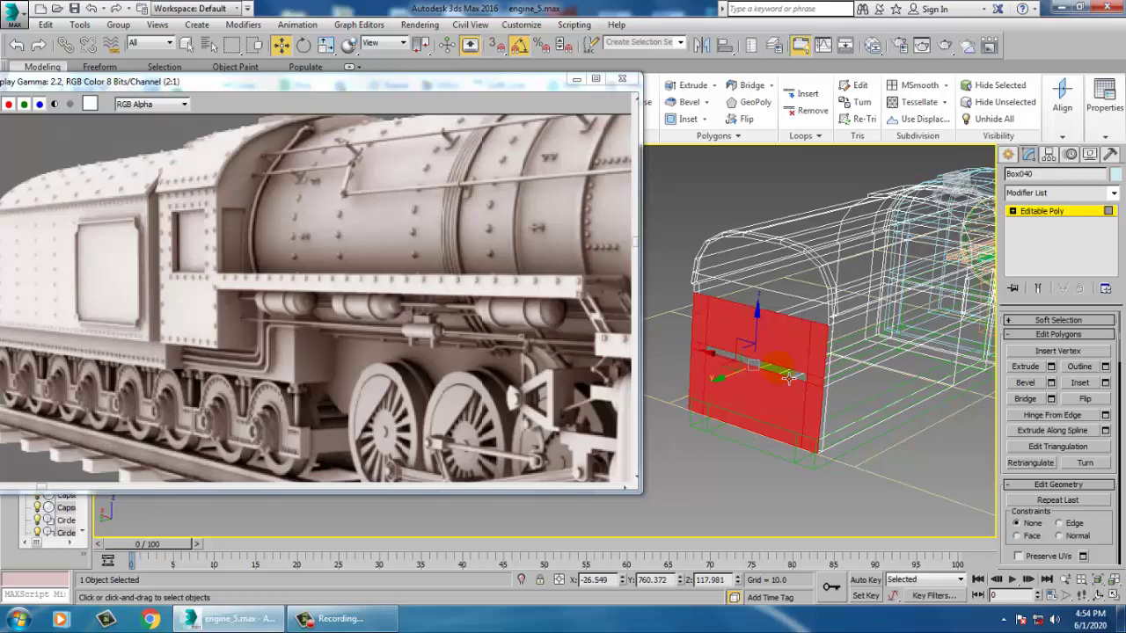
key(F3)
alt+middle_drag(866, 361, 689, 225)
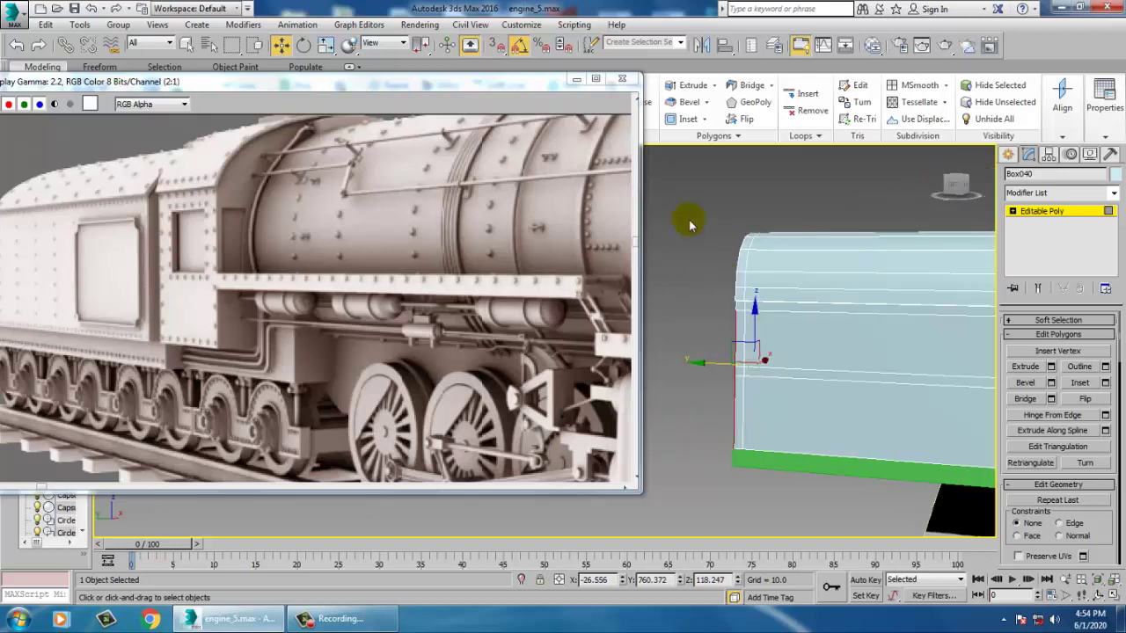
mouse_move(409, 93)
mouse_down()
mouse_move(571, 80)
mouse_move(411, 81)
mouse_up()
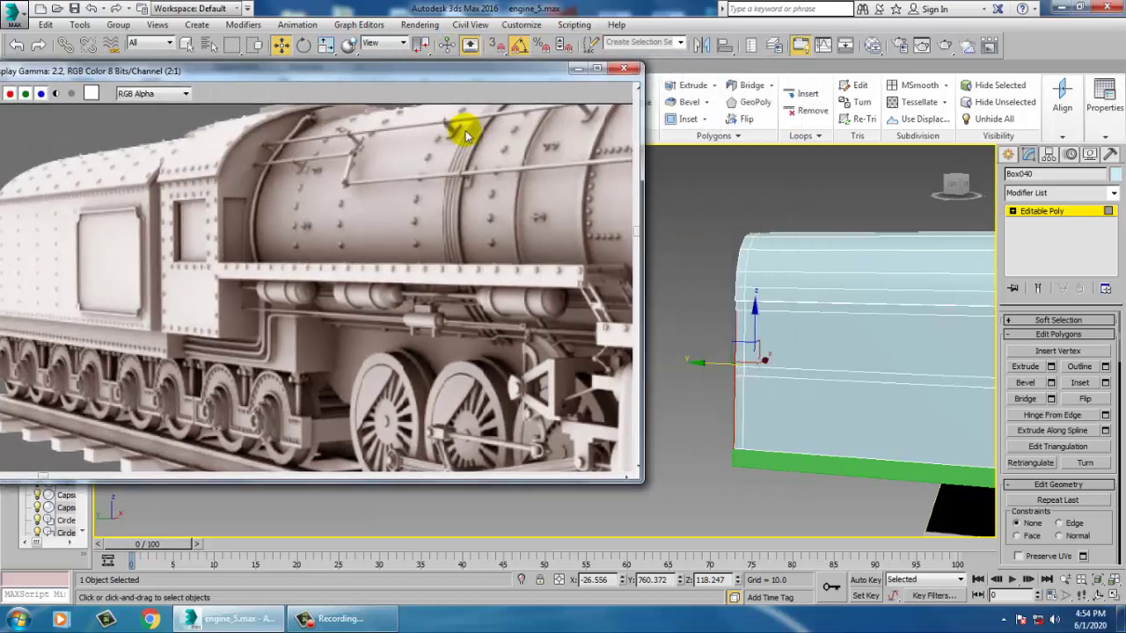
click(1050, 366)
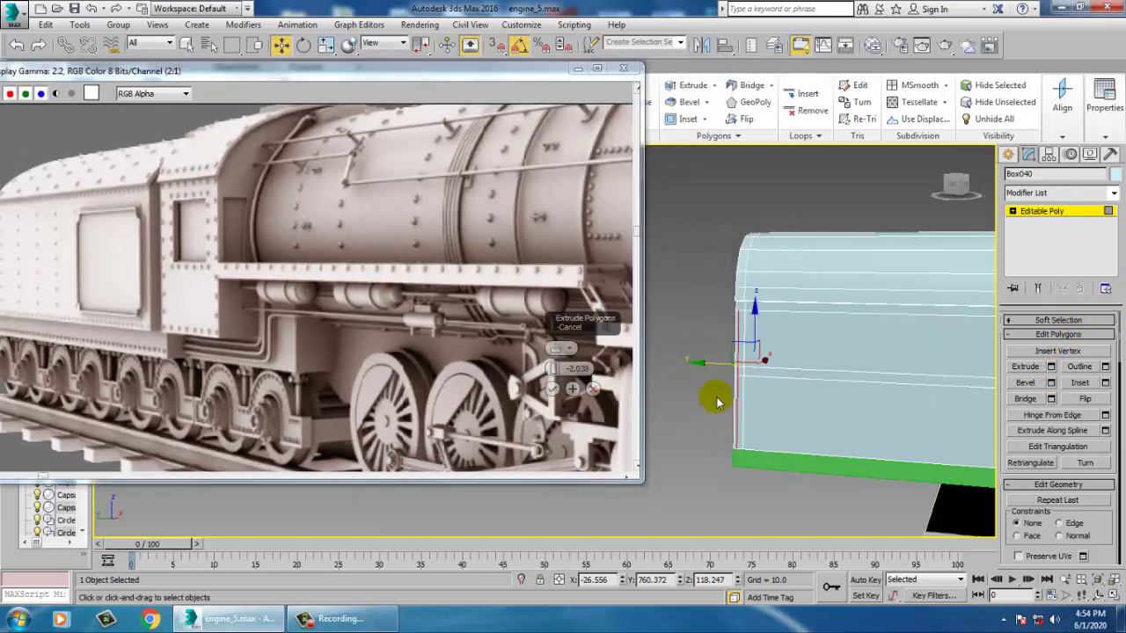
drag(552, 370, 430, 46)
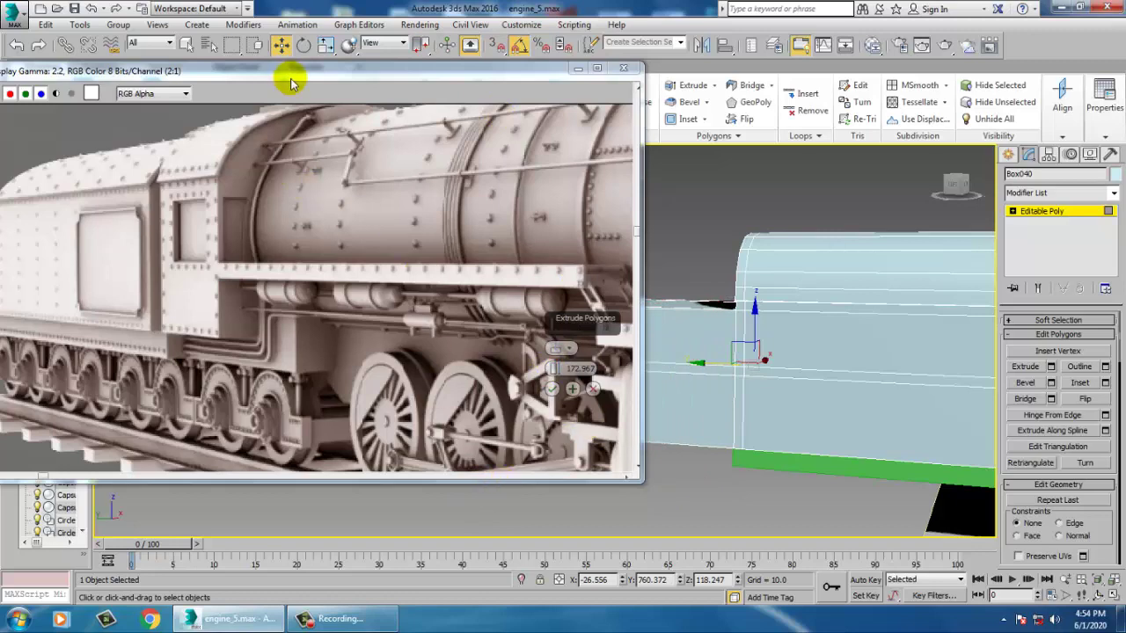
drag(293, 82, 260, 53)
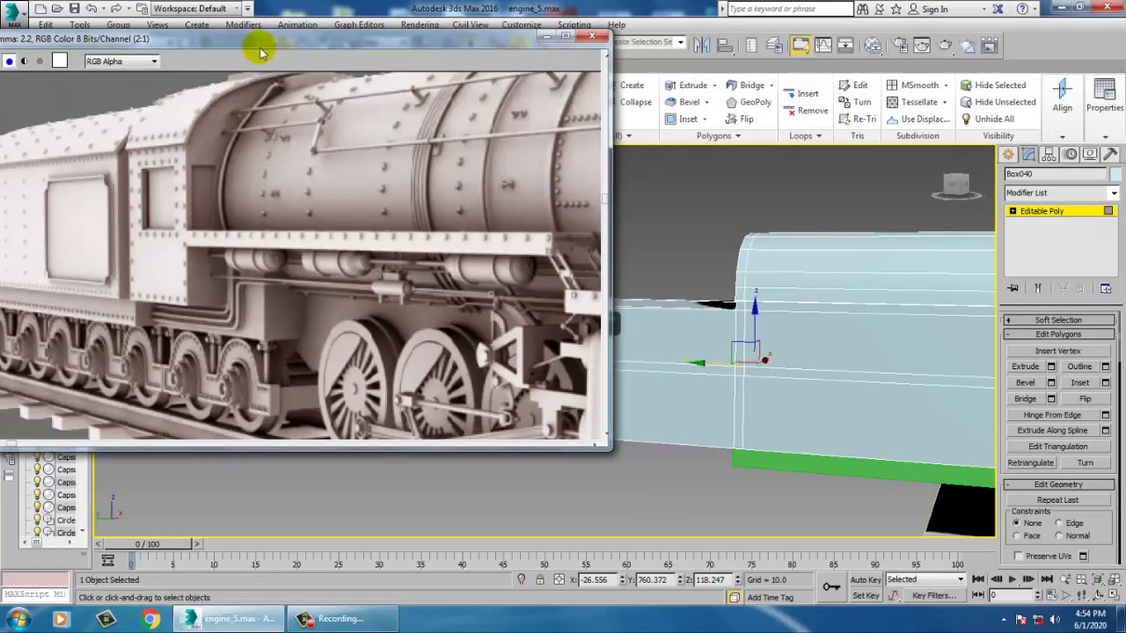
middle_drag(740, 214, 737, 296)
scroll(785, 250, down, 3)
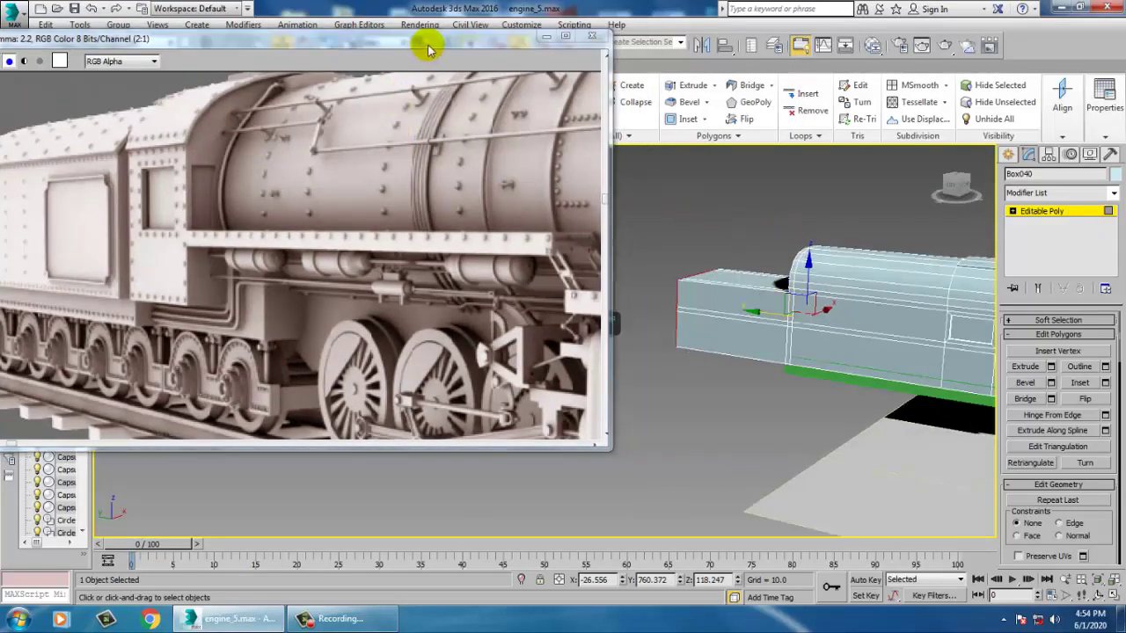
drag(428, 46, 191, 73)
click(553, 389)
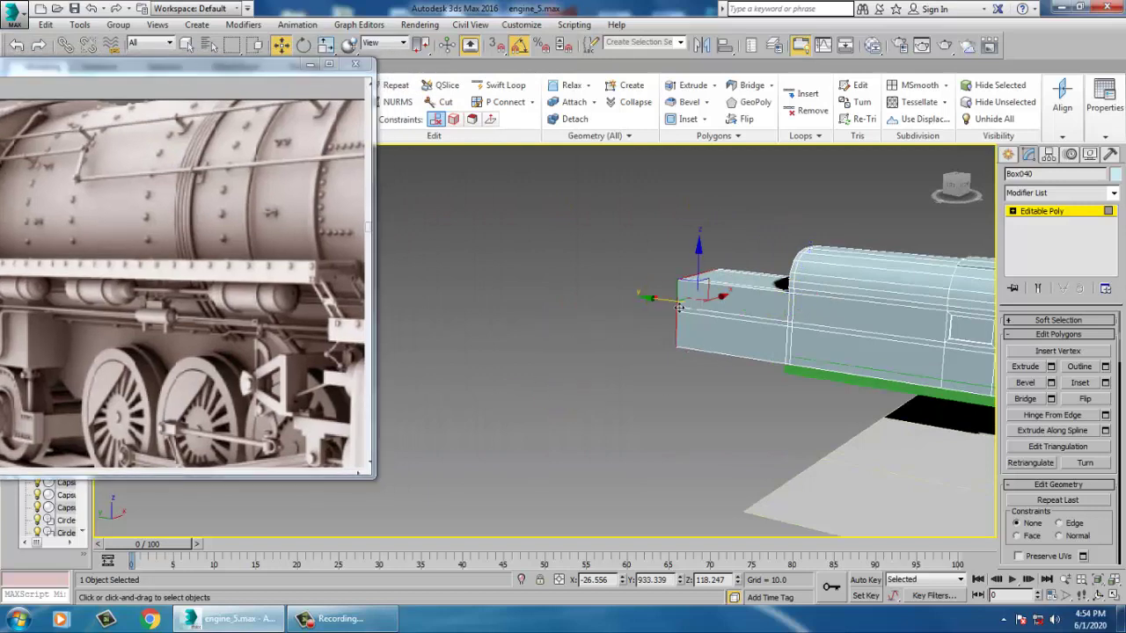
Pull the extruded rear section's end face forward by about 40 units and leave polygon editing
drag(679, 307, 707, 311)
middle_drag(892, 360, 791, 344)
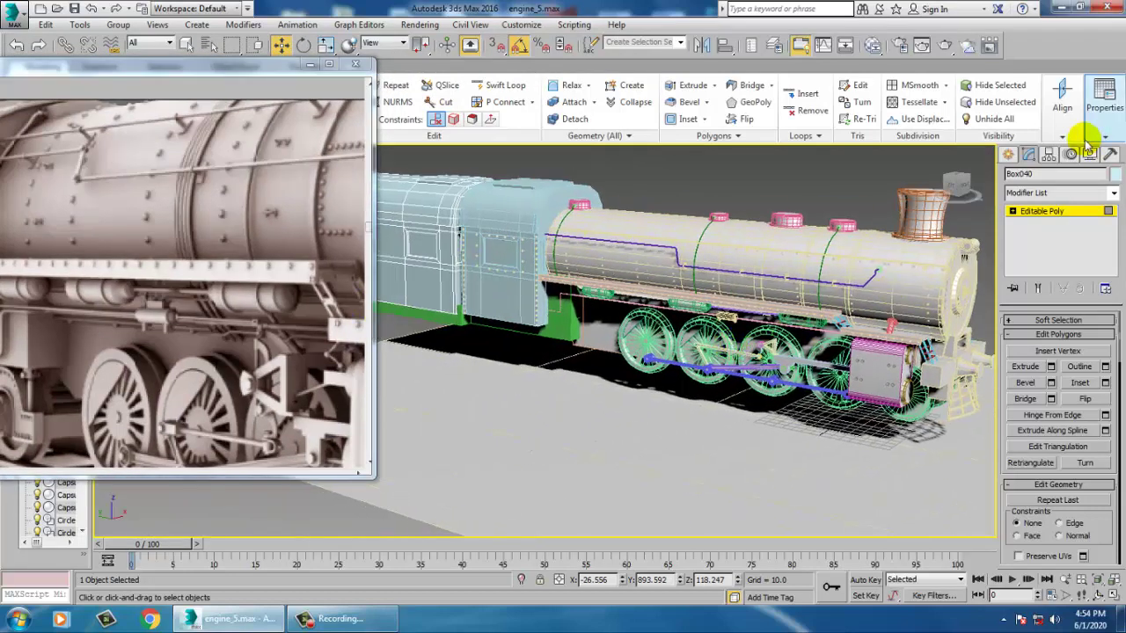
click(1036, 214)
Scale the ground plane up to about 388% in X and 624% in Y so it extends beneath the whole train
click(766, 467)
alt+middle_drag(766, 467, 668, 403)
key(r)
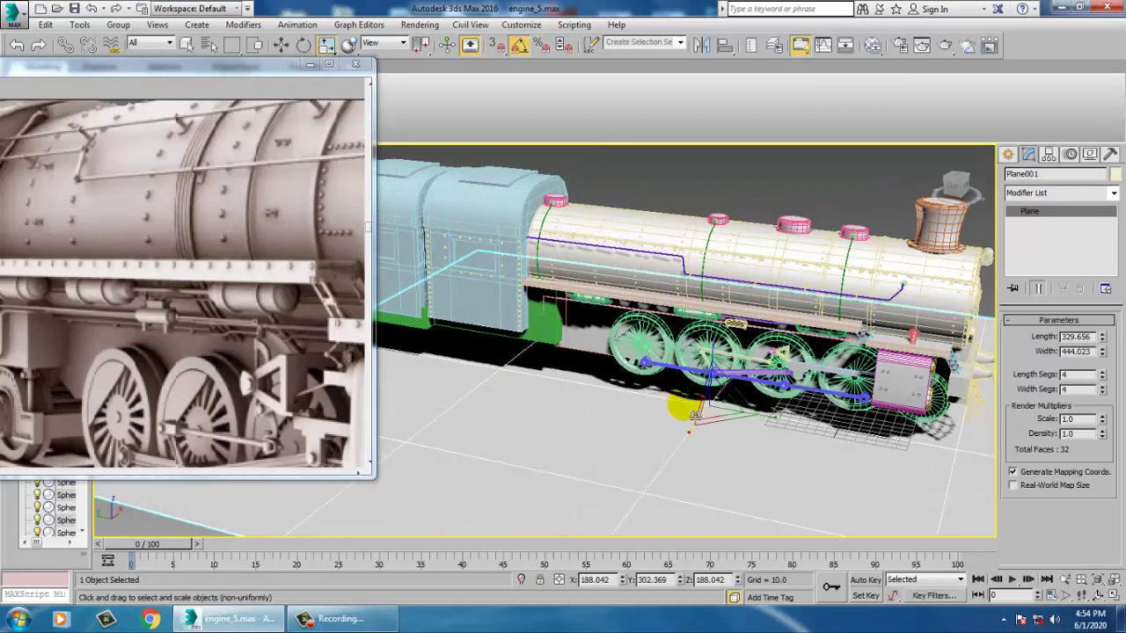
drag(729, 415, 731, 388)
scroll(704, 365, down, 5)
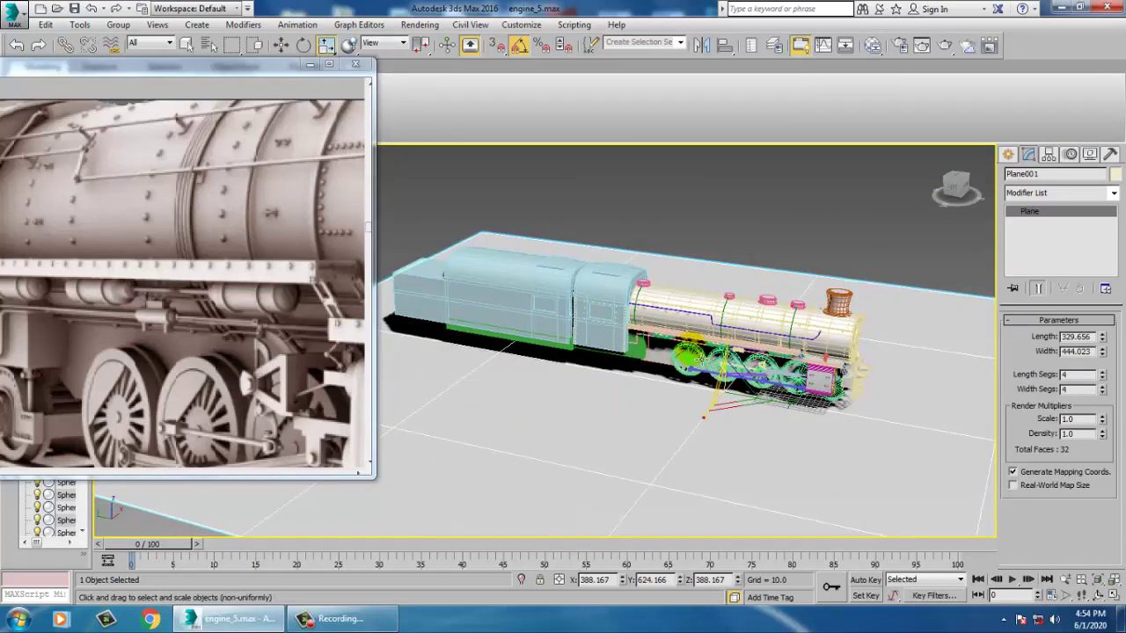
alt+middle_drag(723, 376, 721, 350)
scroll(702, 334, up, 5)
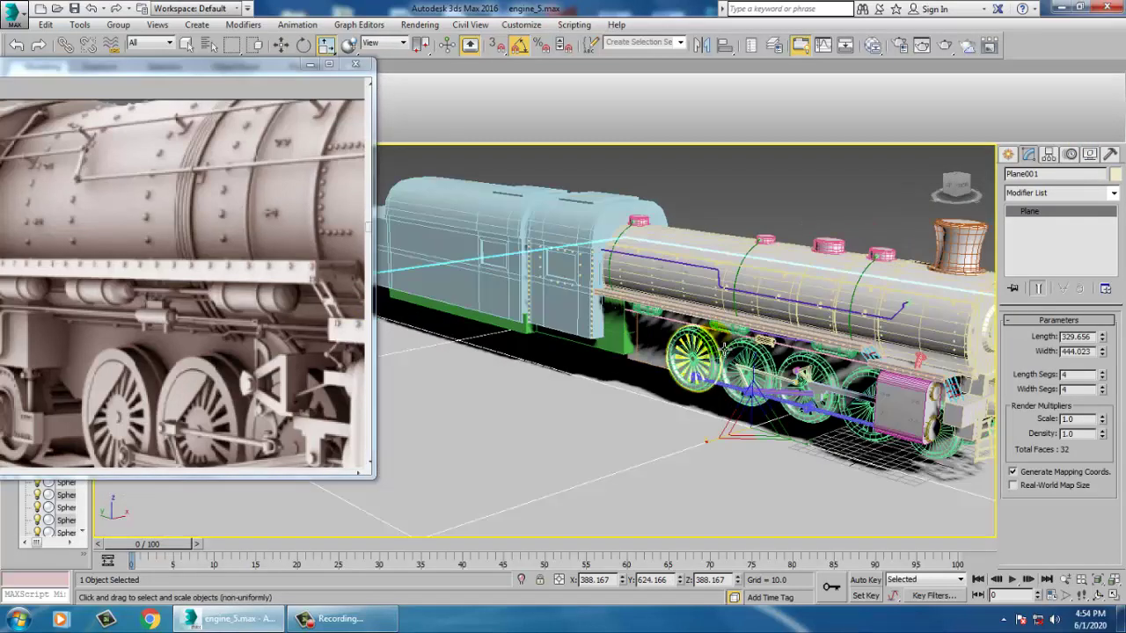
Assign the white 01 - Default material to all objects in the scene using the compact material editor, and clear the selection
key(ctrl+a)
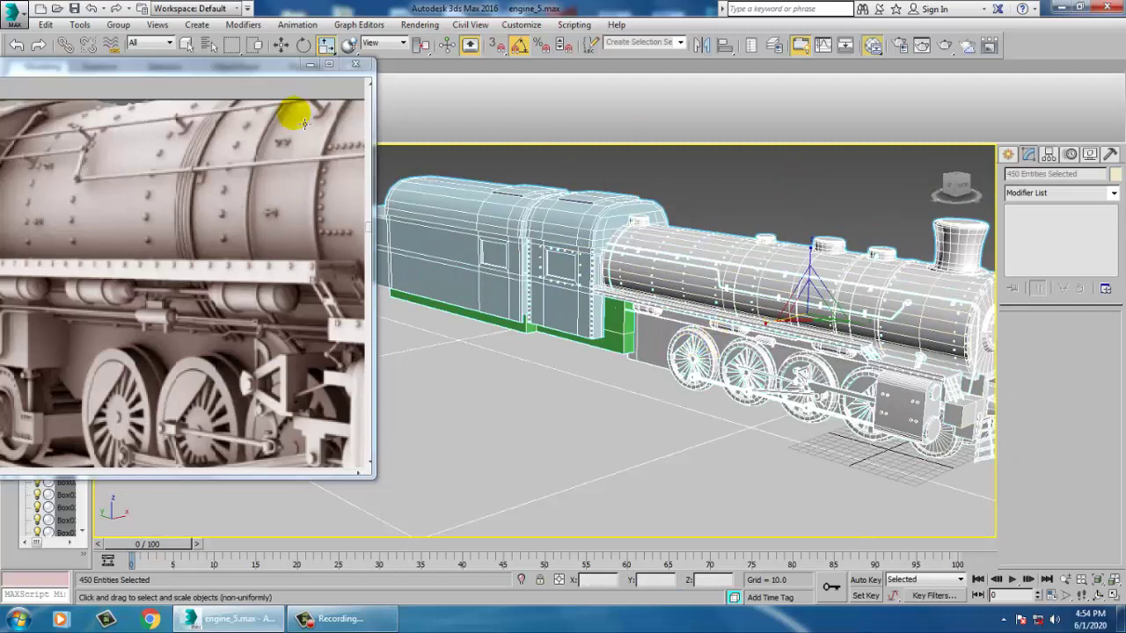
key(m)
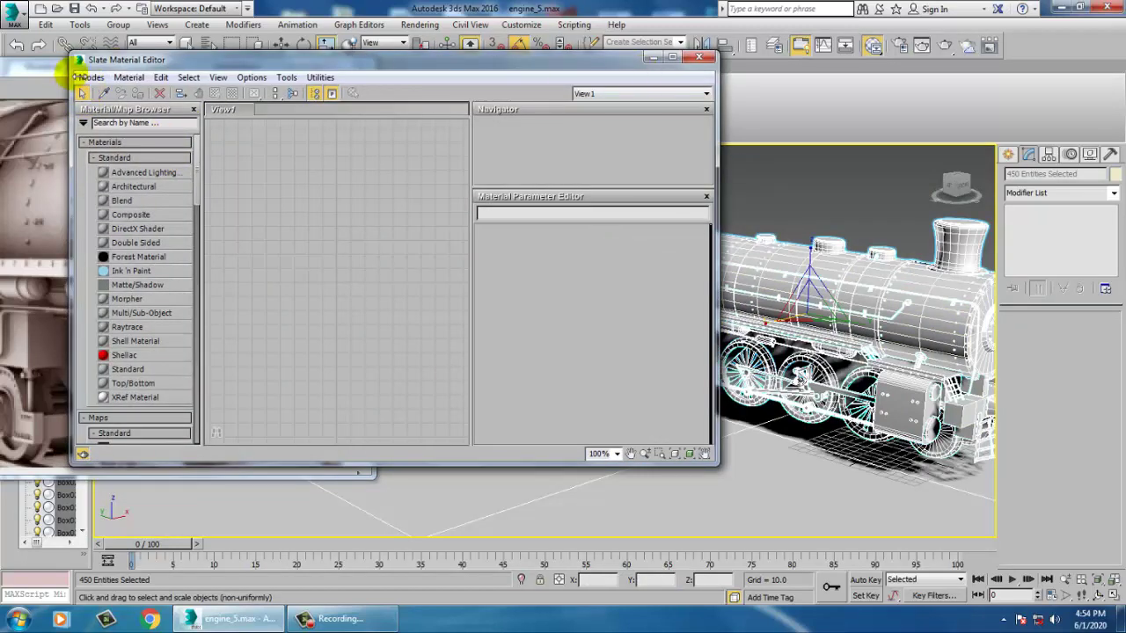
click(90, 78)
click(133, 94)
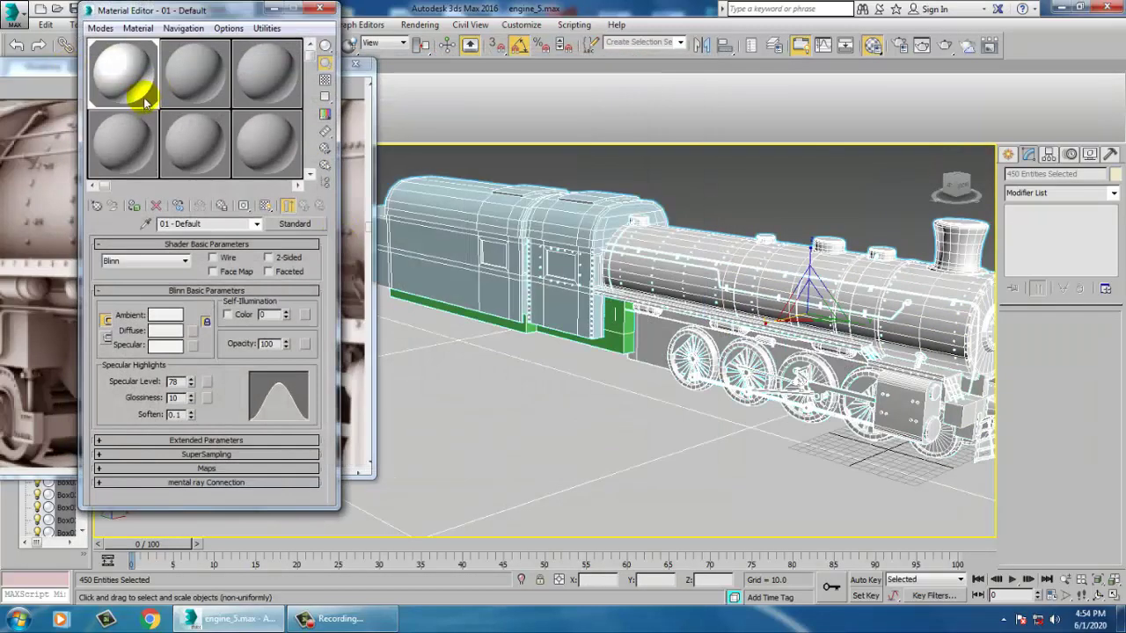
click(132, 208)
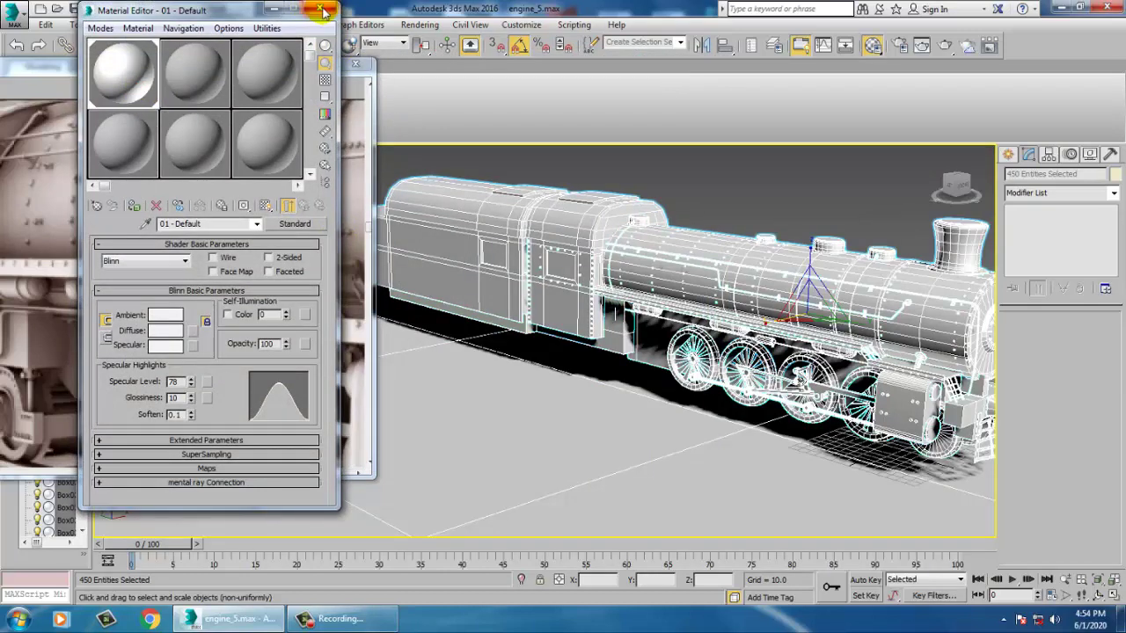
click(323, 10)
click(721, 204)
alt+middle_drag(721, 205, 705, 310)
click(100, 202)
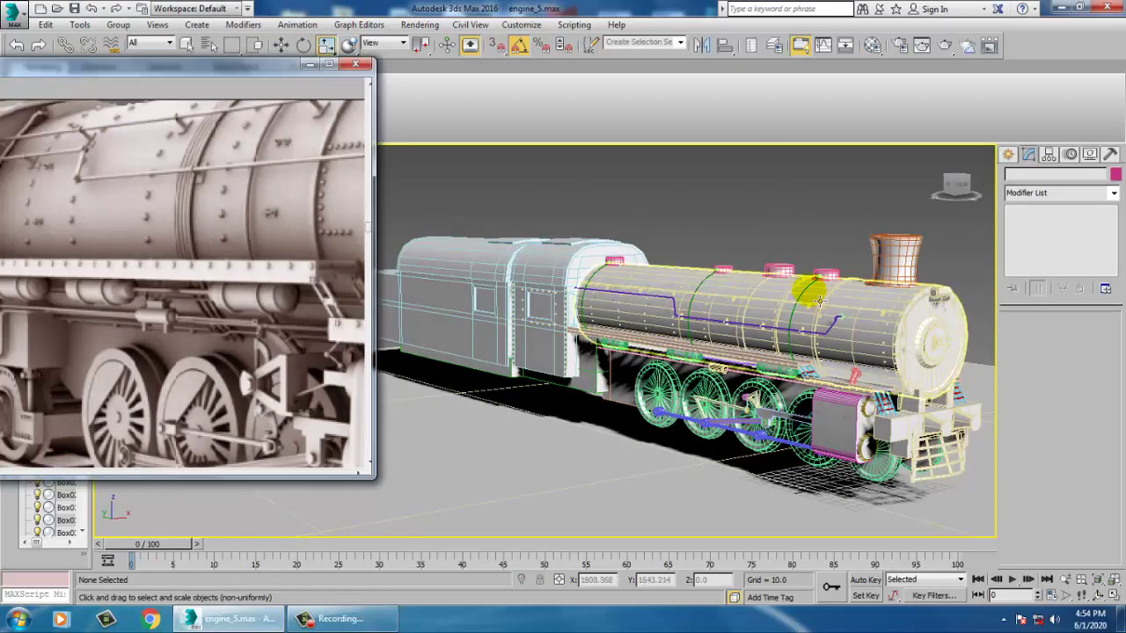
middle_drag(809, 290, 787, 288)
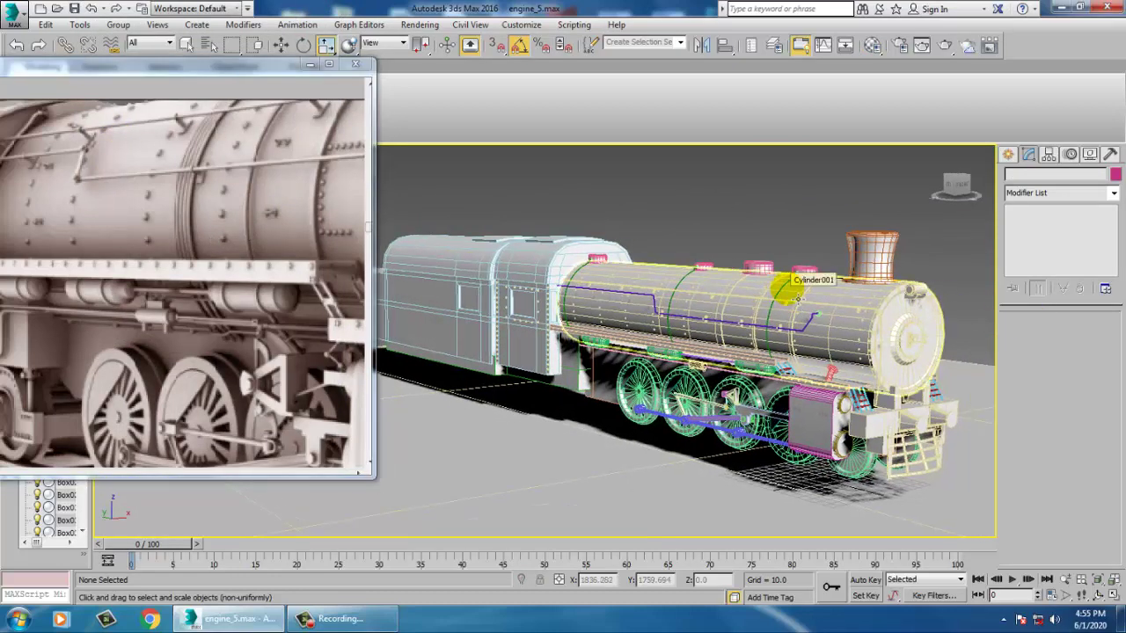
click(322, 618)
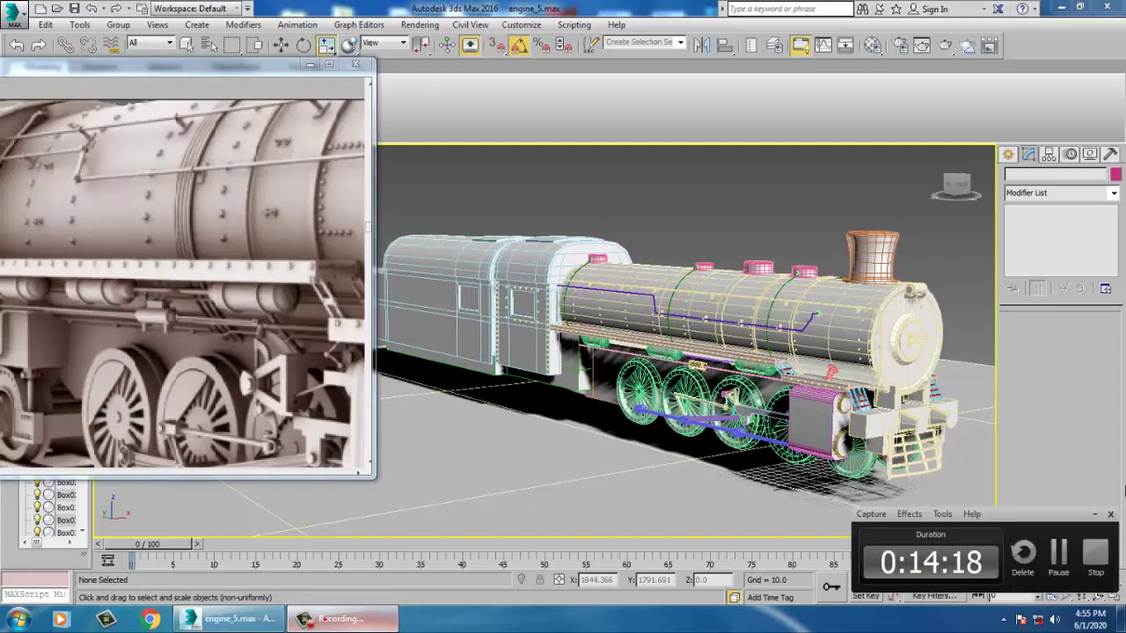
click(1105, 561)
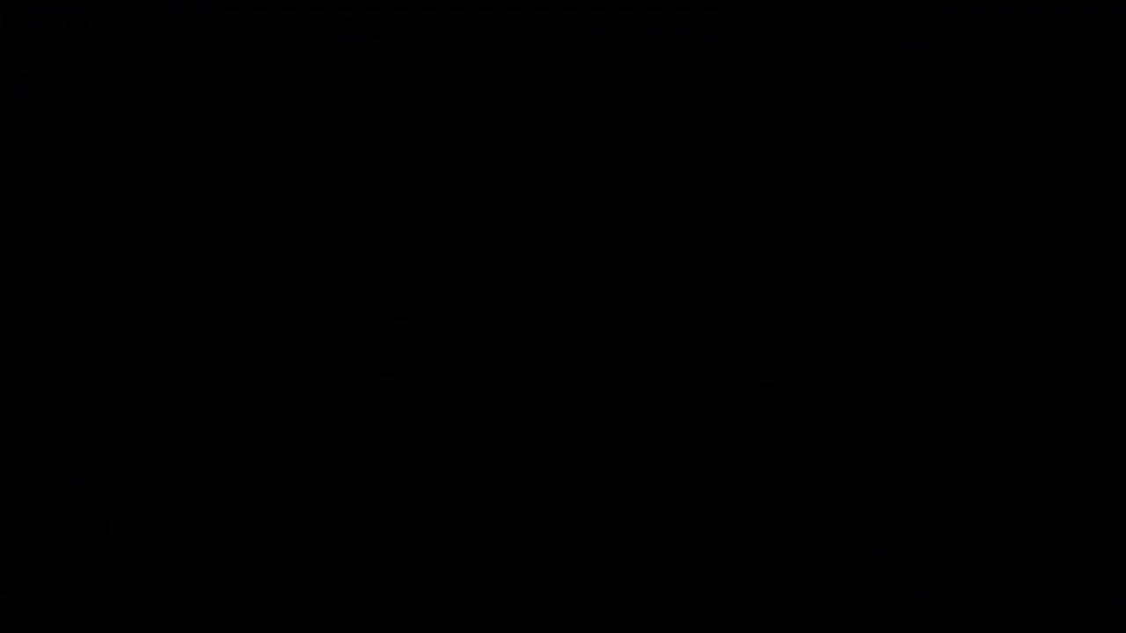